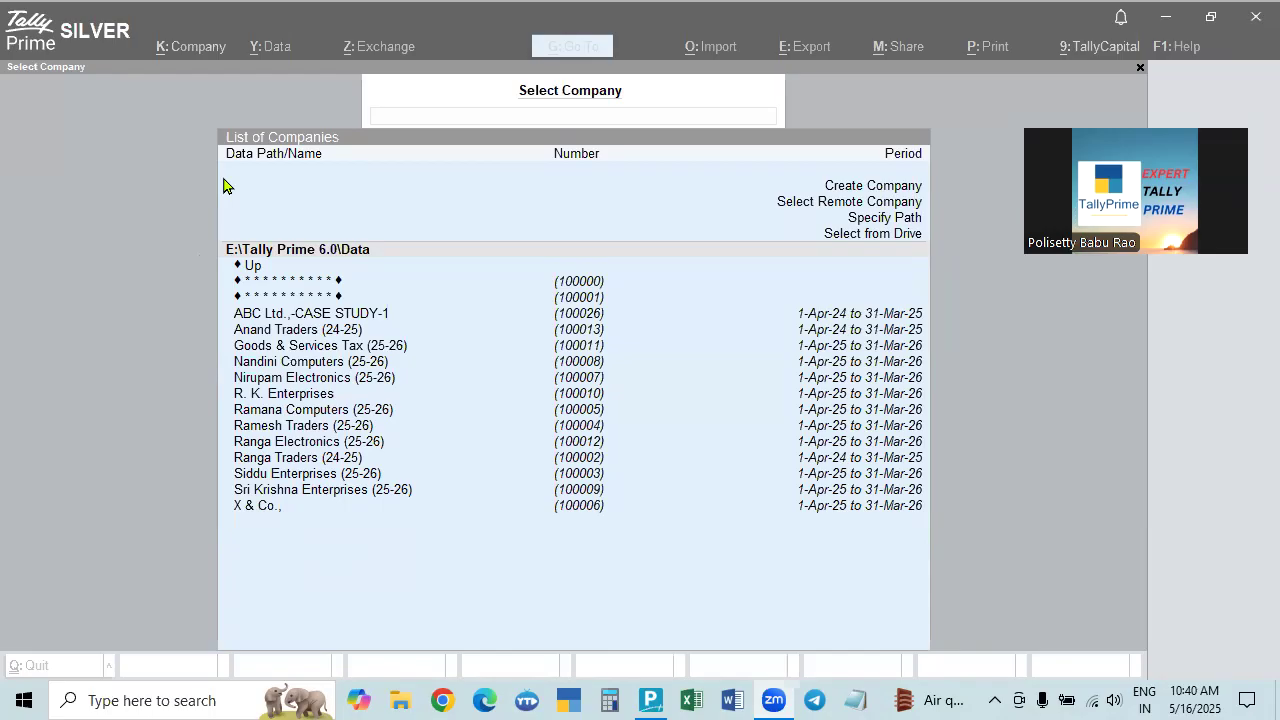
# Open the Backup Companies screen and check the F:\TALLY PRIME BACKUP 6.0 destination path field.
pyautogui.click(272, 50)
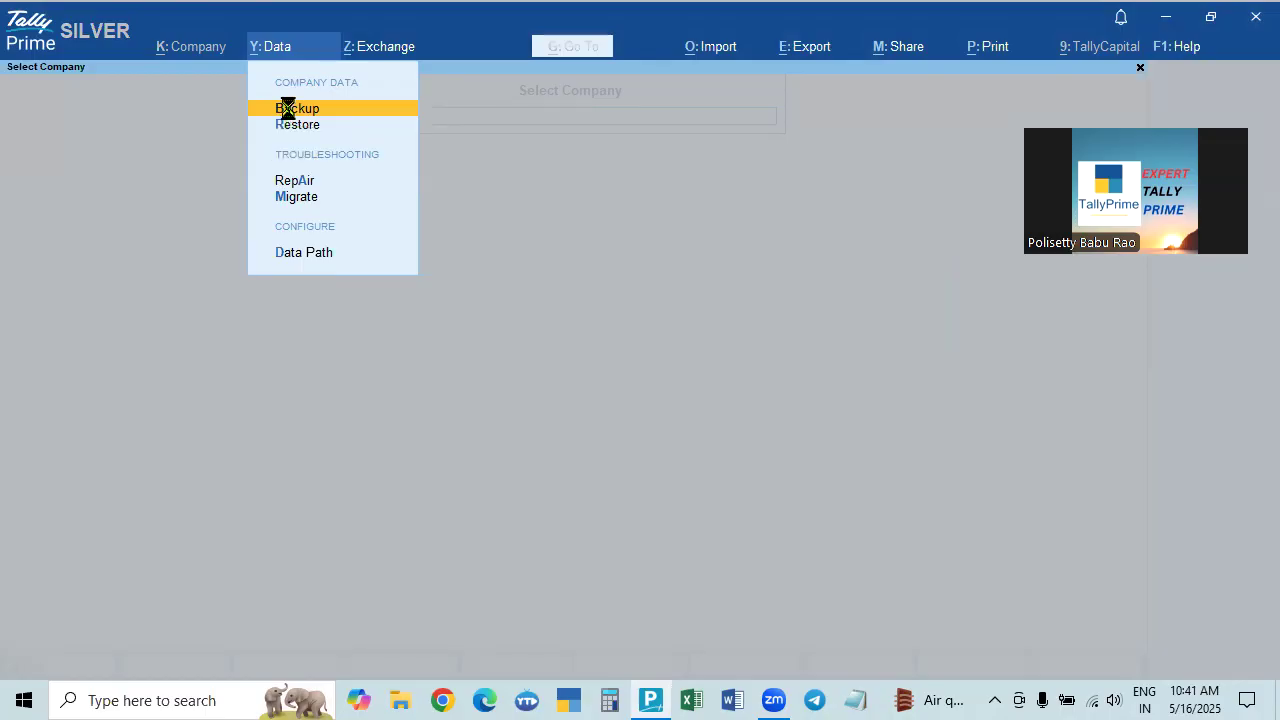
pyautogui.click(290, 110)
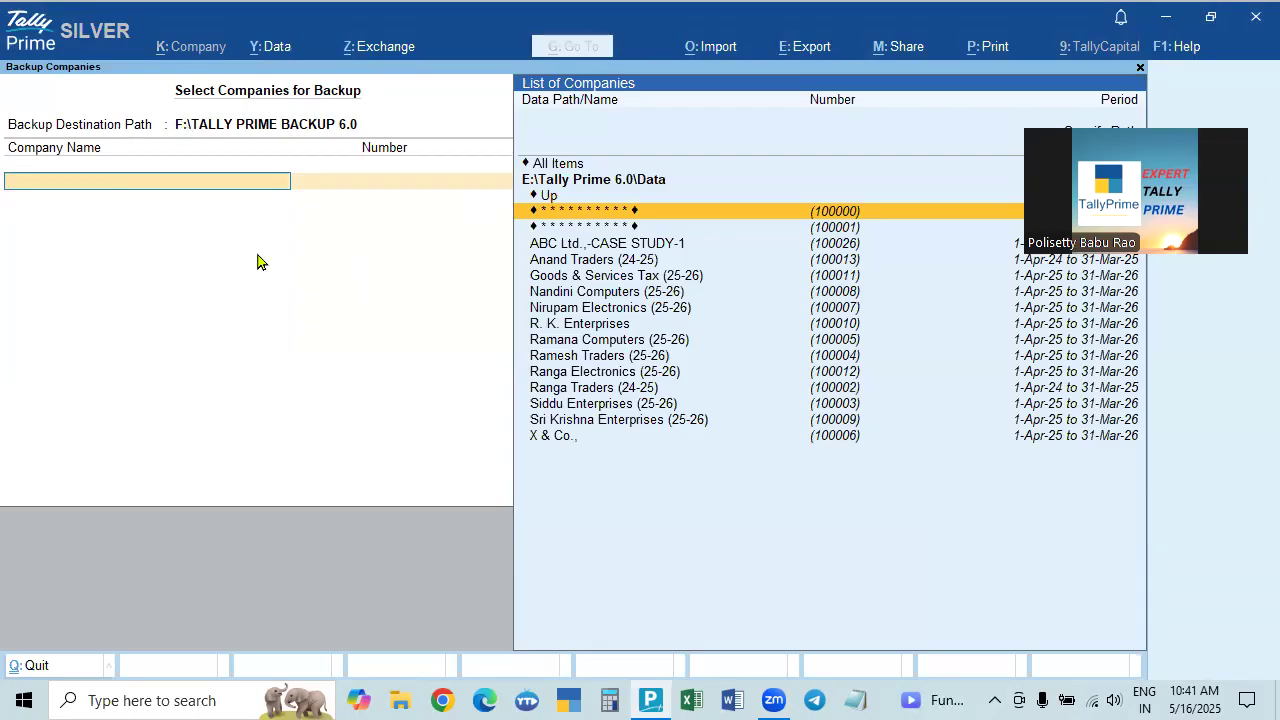
pyautogui.press('BackSpace')
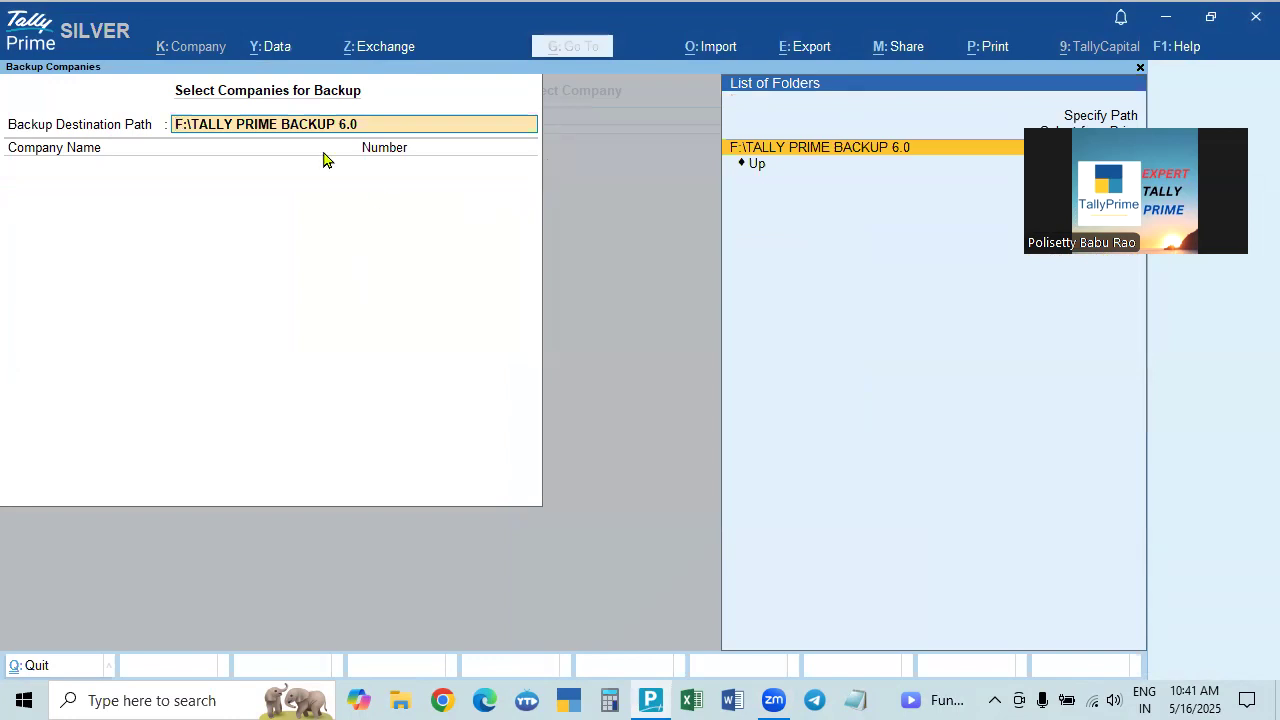
pyautogui.press('Return')
pyautogui.click(222, 133)
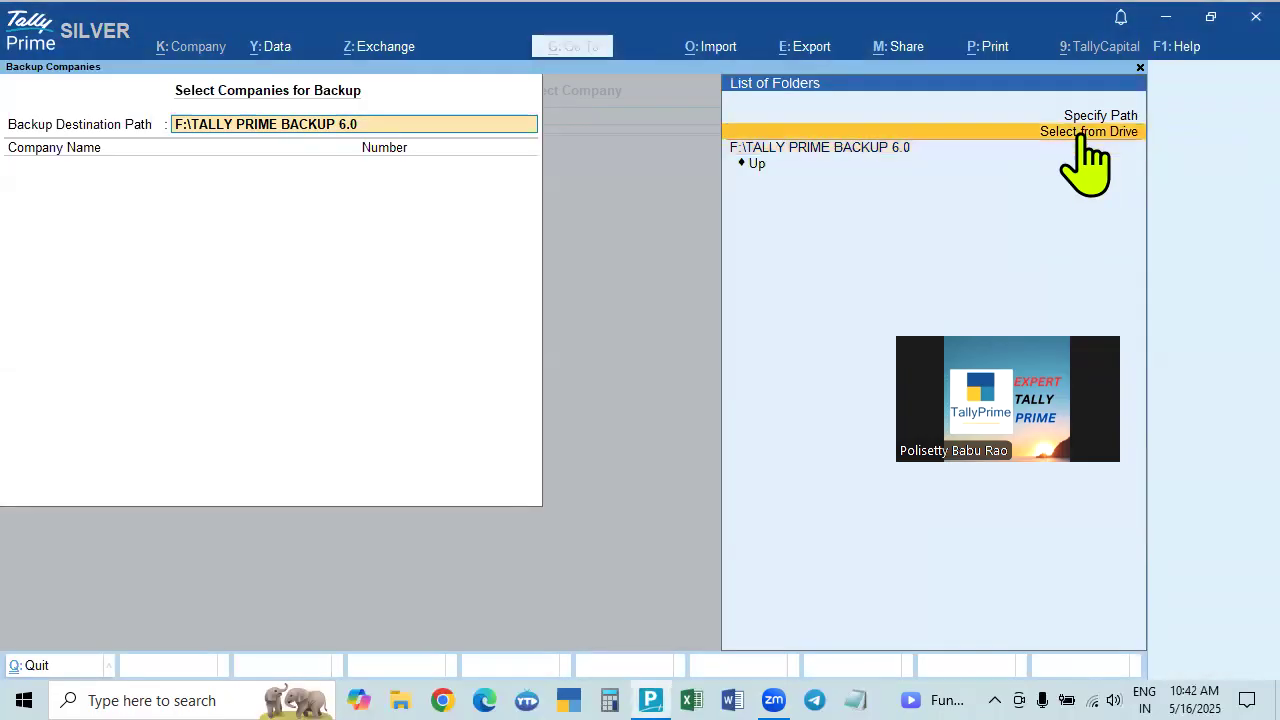
# Browse the F: drive and accept the TALLY PRIME BACKUP 6.0 folder as backup destination.
pyautogui.click(1082, 140)
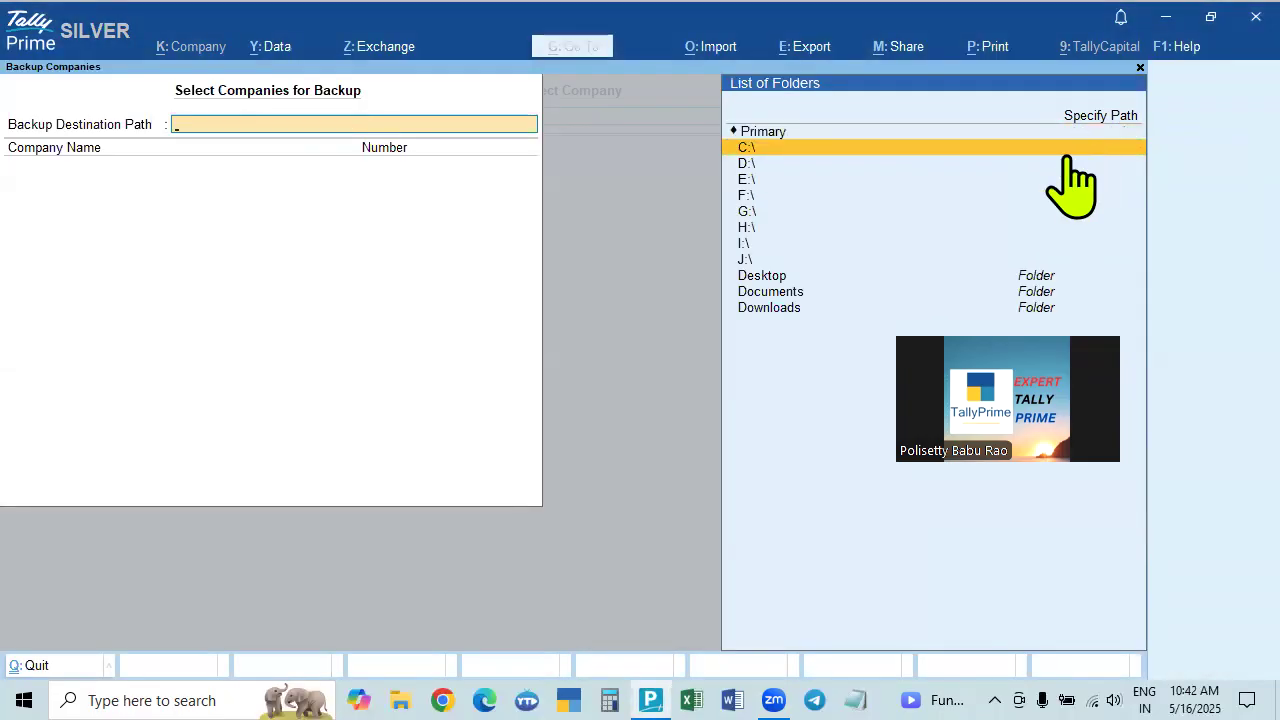
pyautogui.click(746, 200)
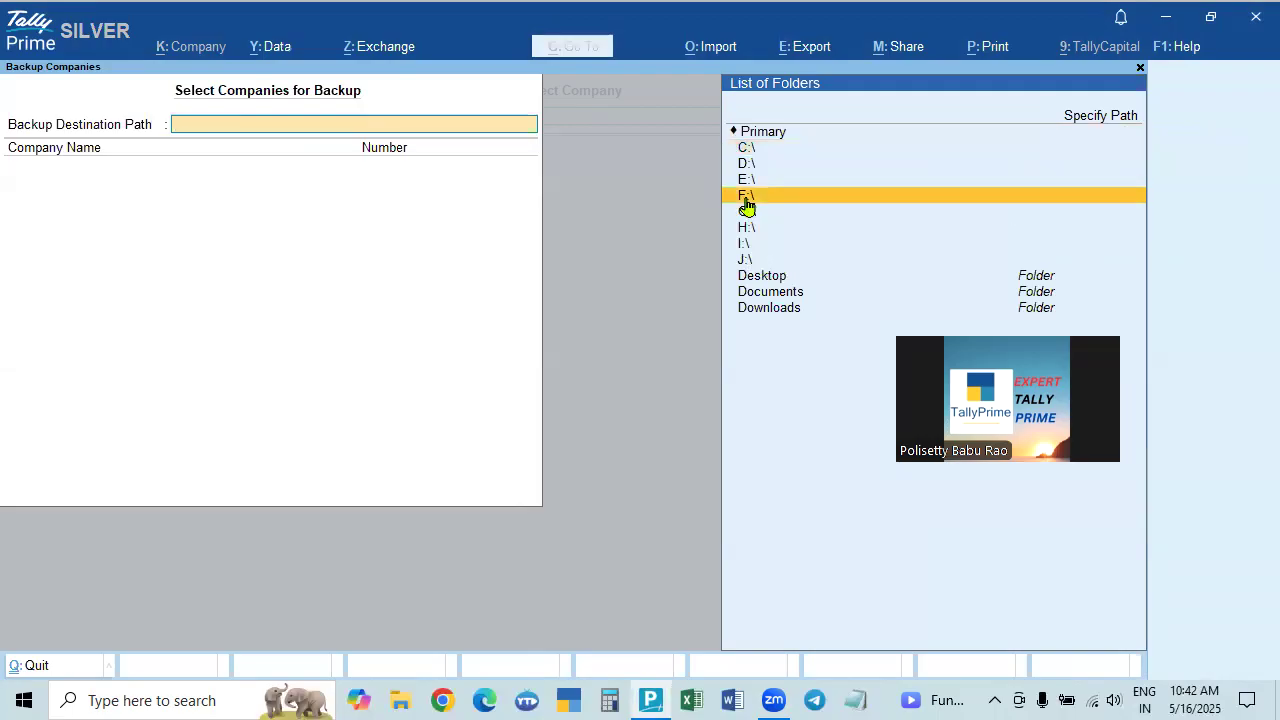
pyautogui.click(746, 200)
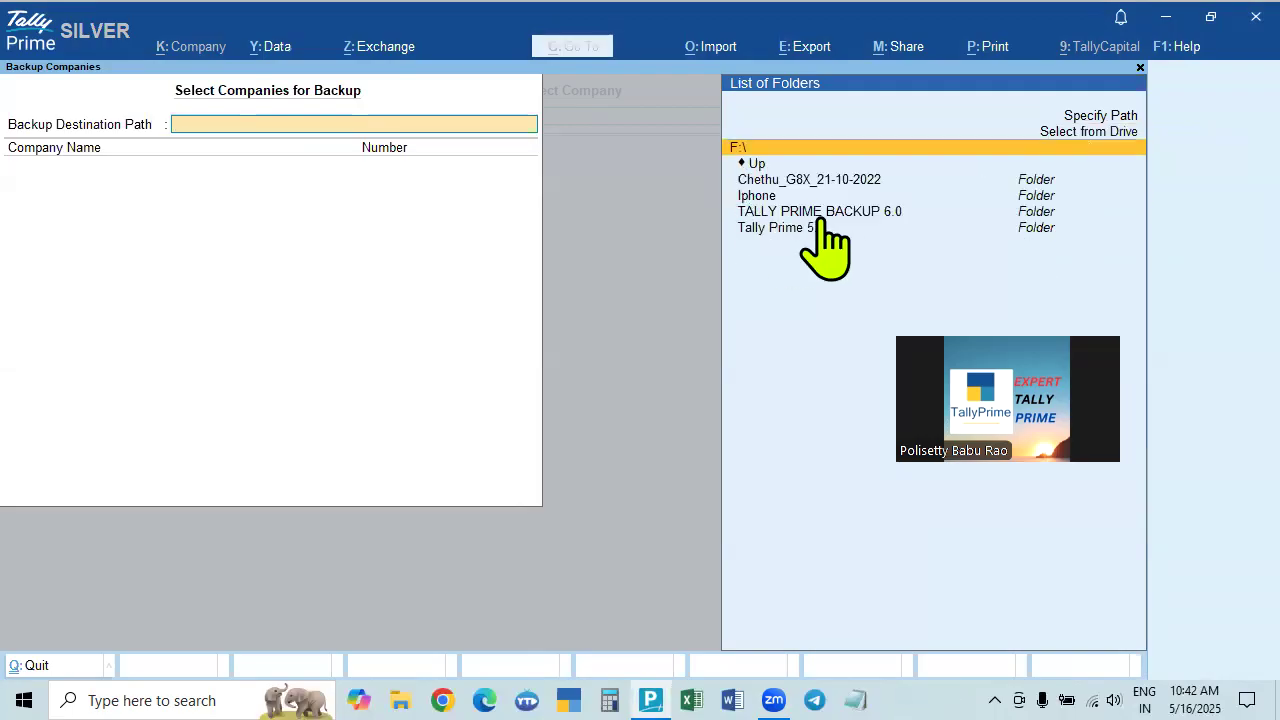
pyautogui.click(896, 215)
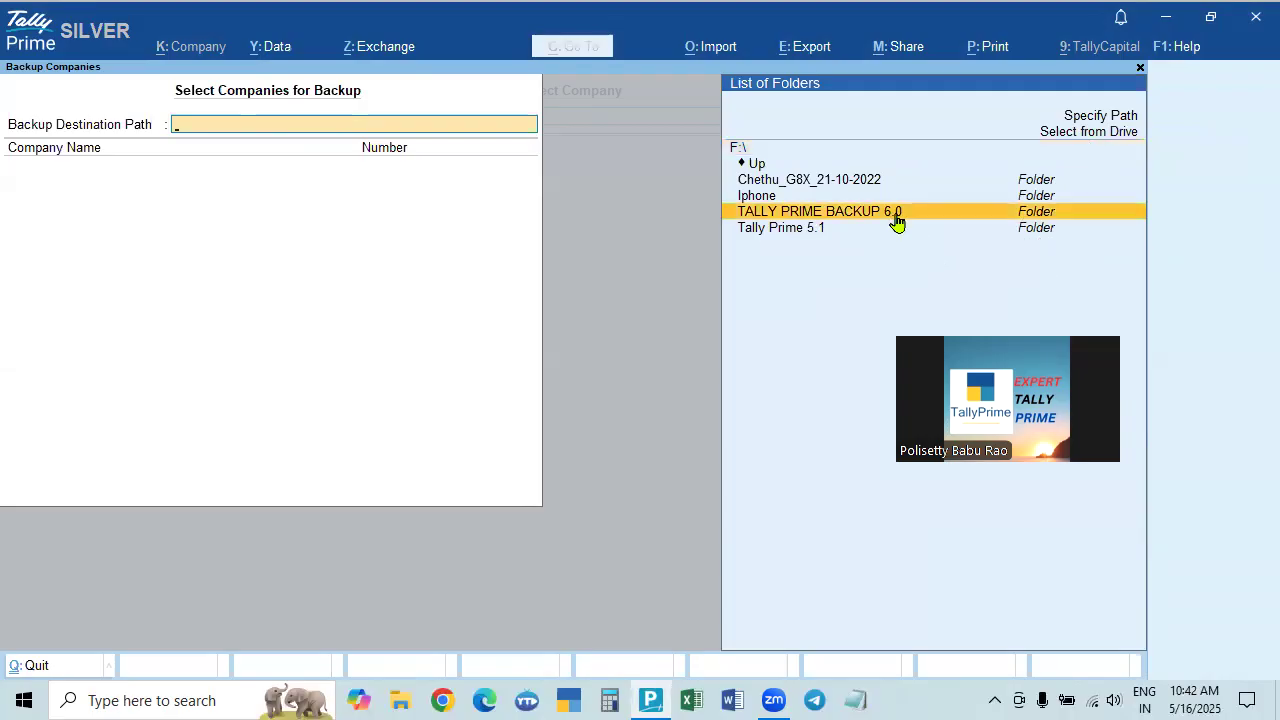
pyautogui.click(896, 218)
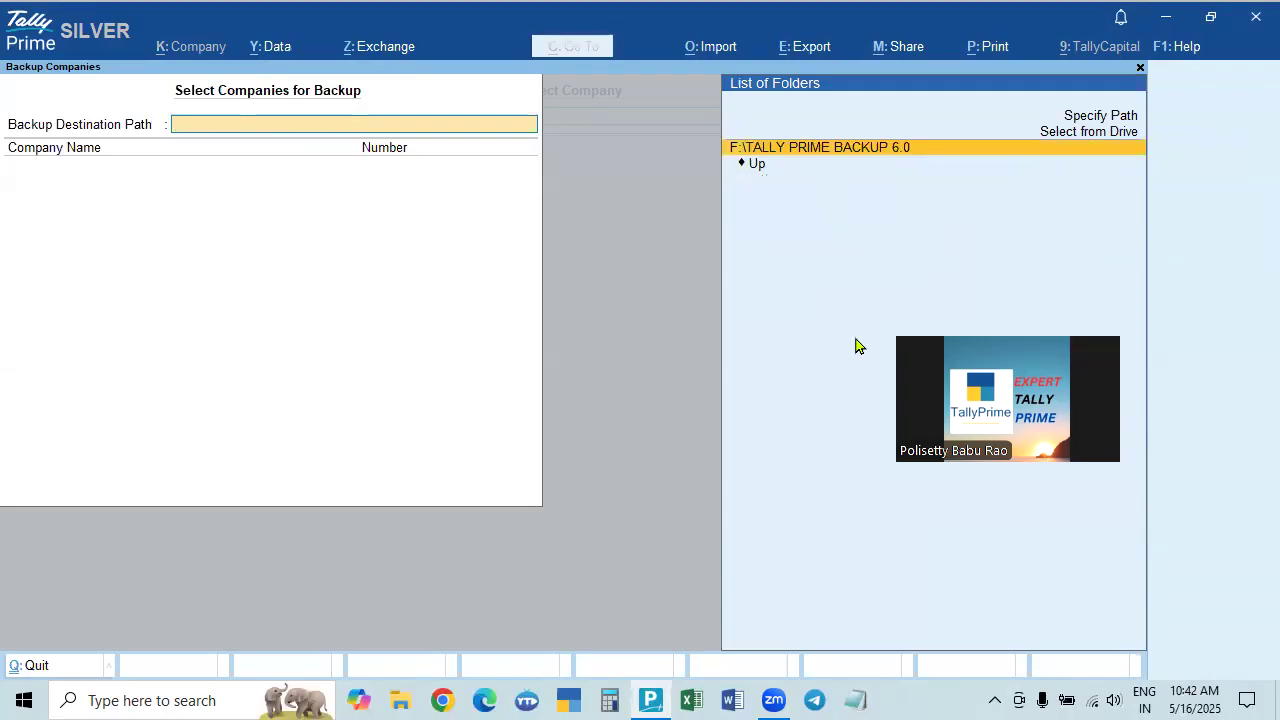
pyautogui.press('Return')
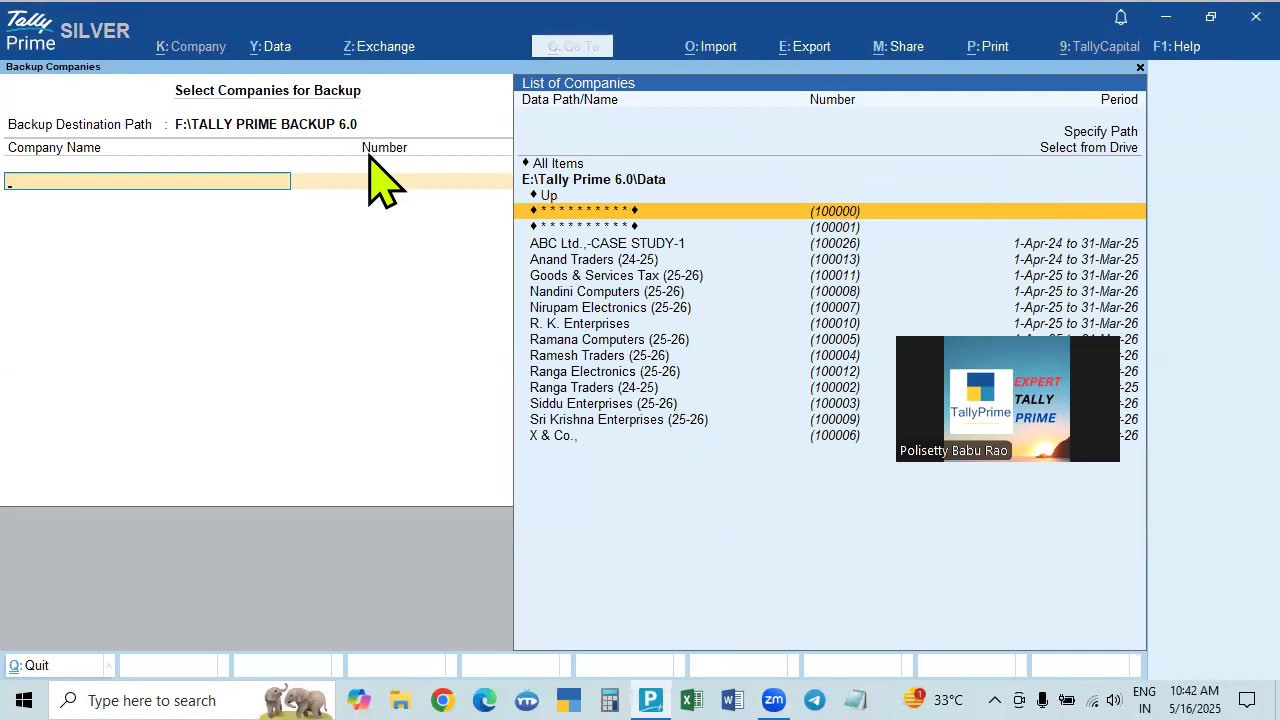
# Try manual path entry, then cancel it and quit the backup screen.
pyautogui.press('BackSpace')
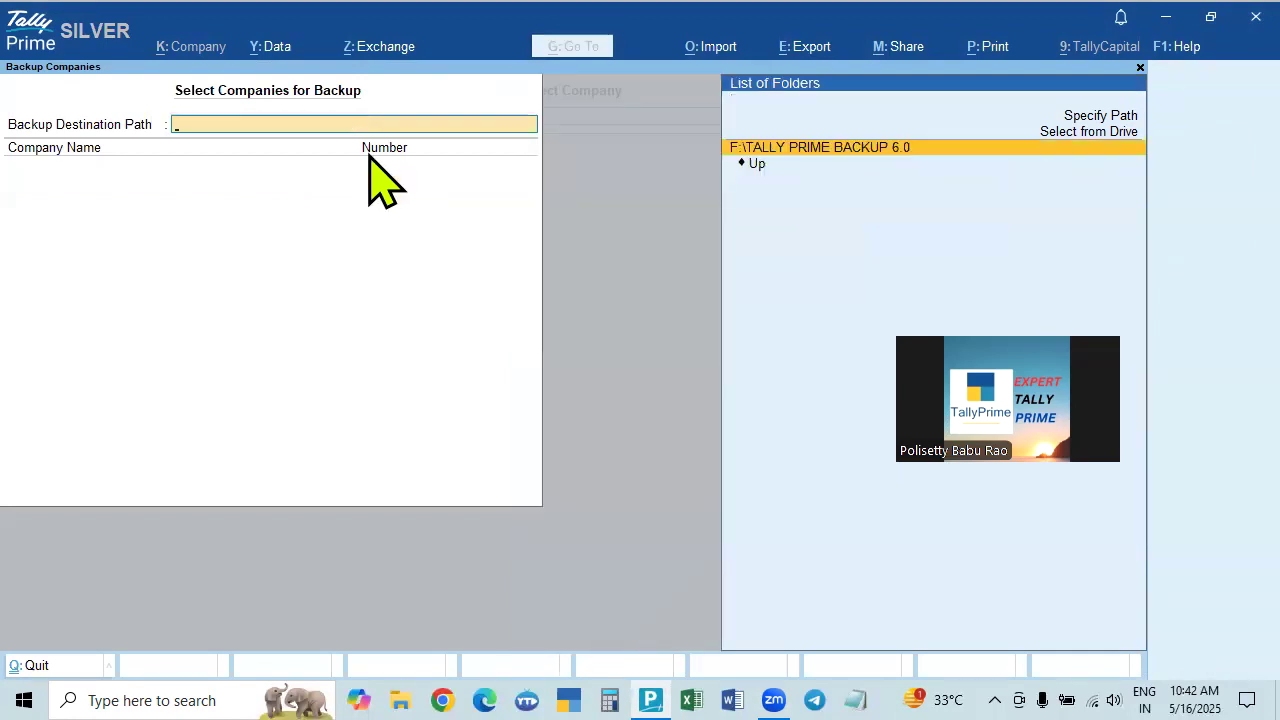
pyautogui.click(1106, 118)
pyautogui.click(1106, 118)
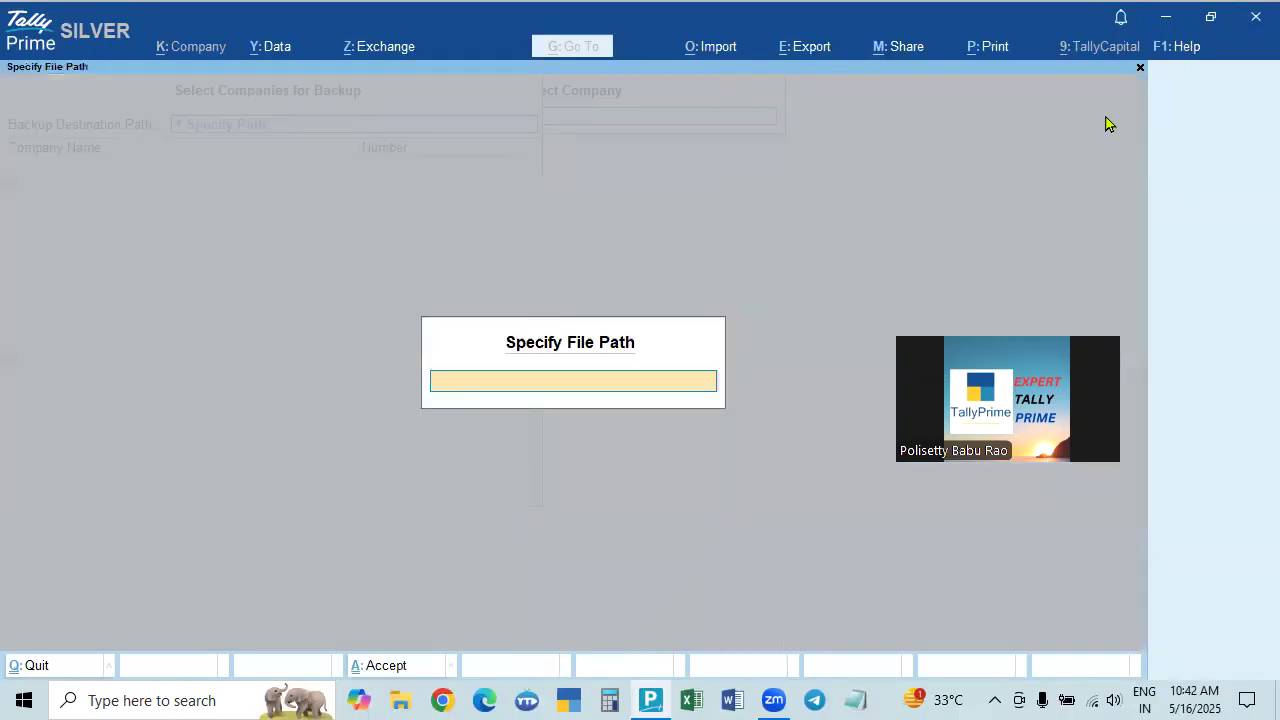
pyautogui.press('Escape')
pyautogui.press('Escape')
pyautogui.press('Return')
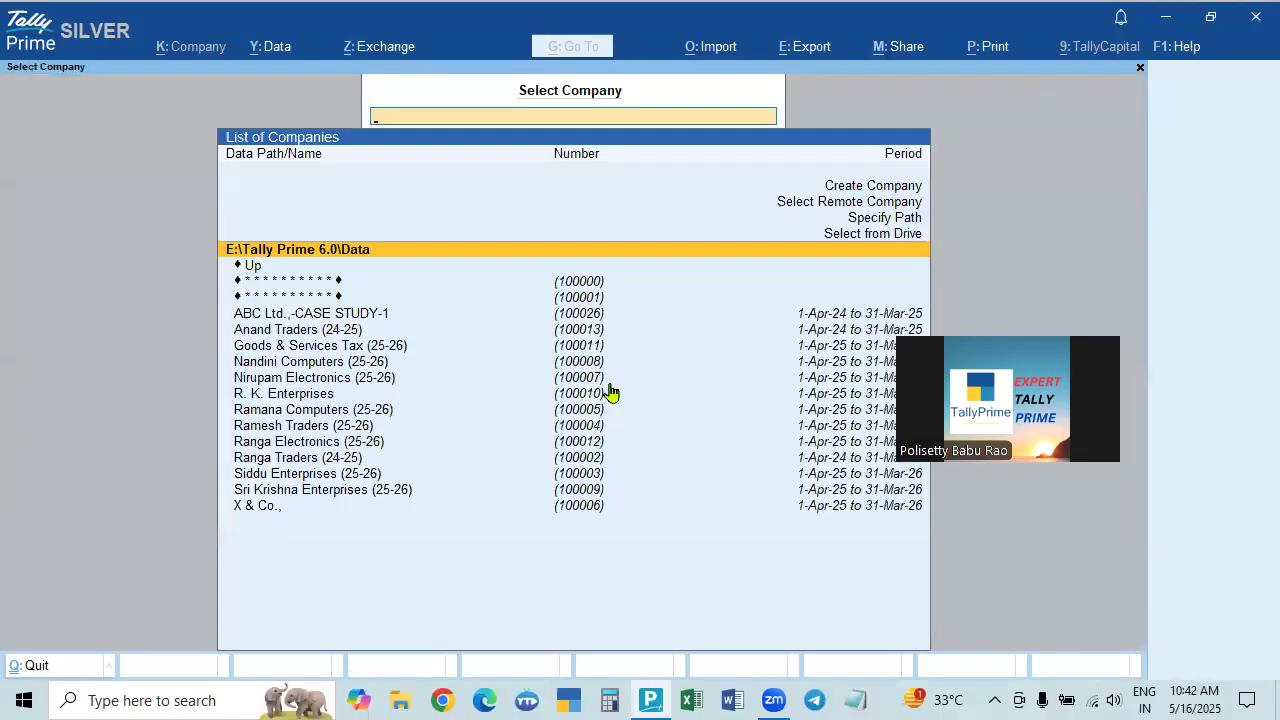
# Reopen Data > Backup and reselect F:\TALLY PRIME BACKUP 6.0 as the destination.
pyautogui.click(274, 55)
pyautogui.click(294, 107)
pyautogui.click(285, 124)
pyautogui.press('BackSpace')
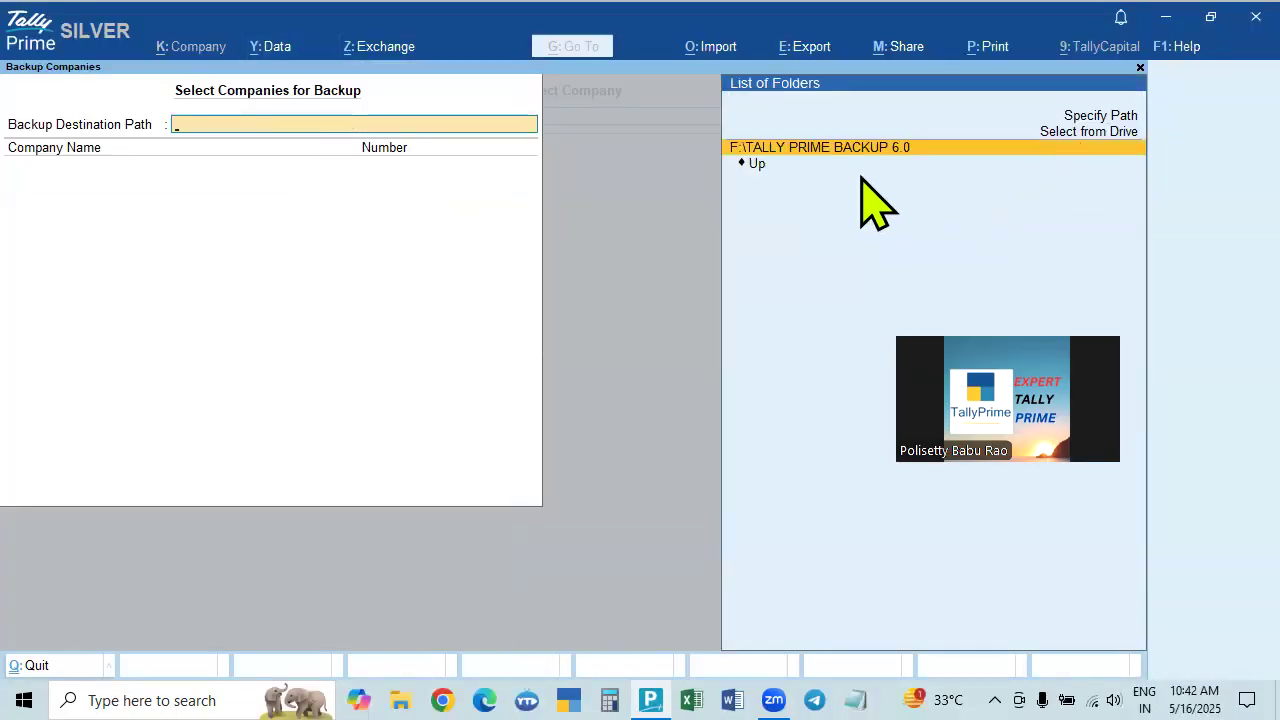
pyautogui.click(838, 152)
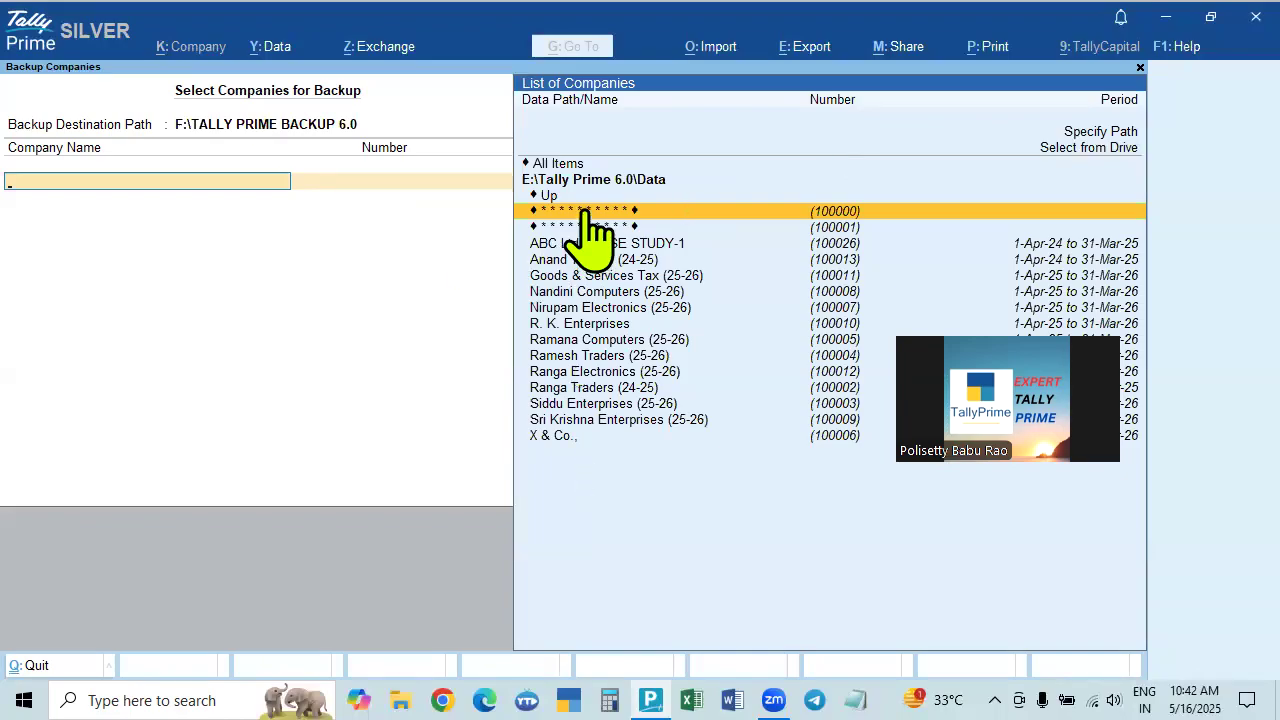
# Add Ranga Electronics (25-26) and Ramesh Traders (25-26) to the backup and end the list.
pyautogui.click(604, 376)
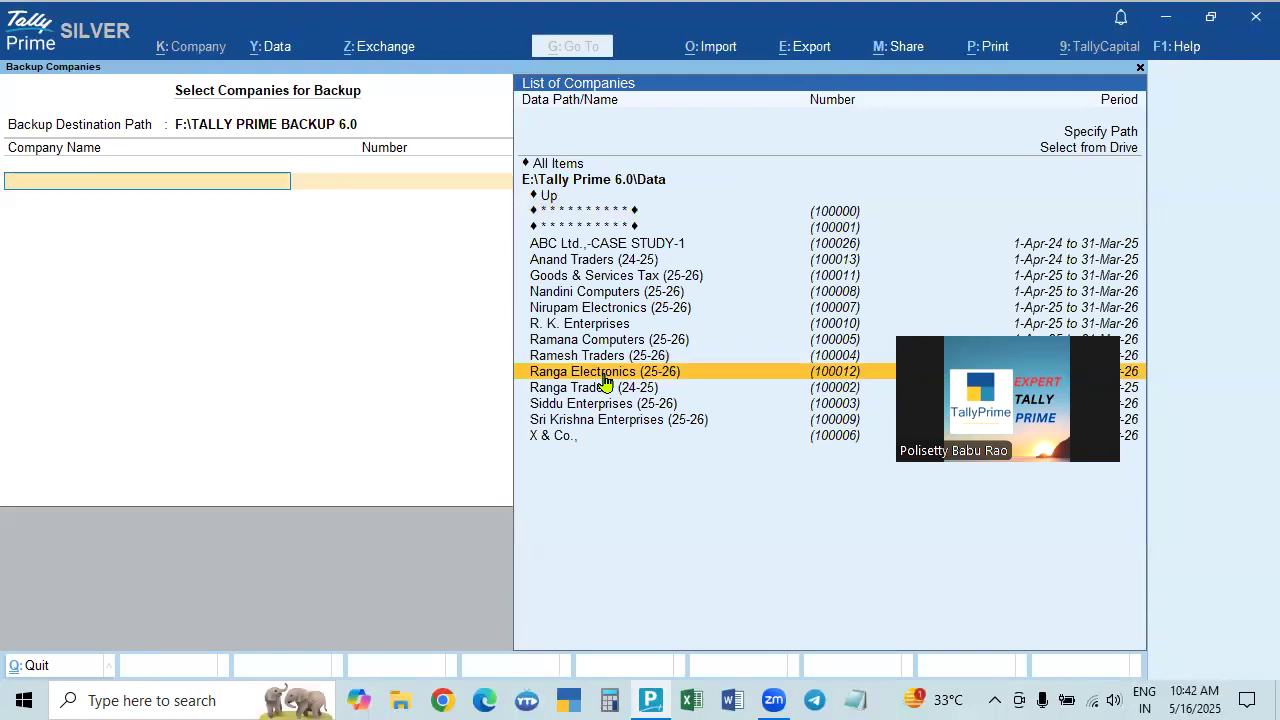
pyautogui.click(604, 376)
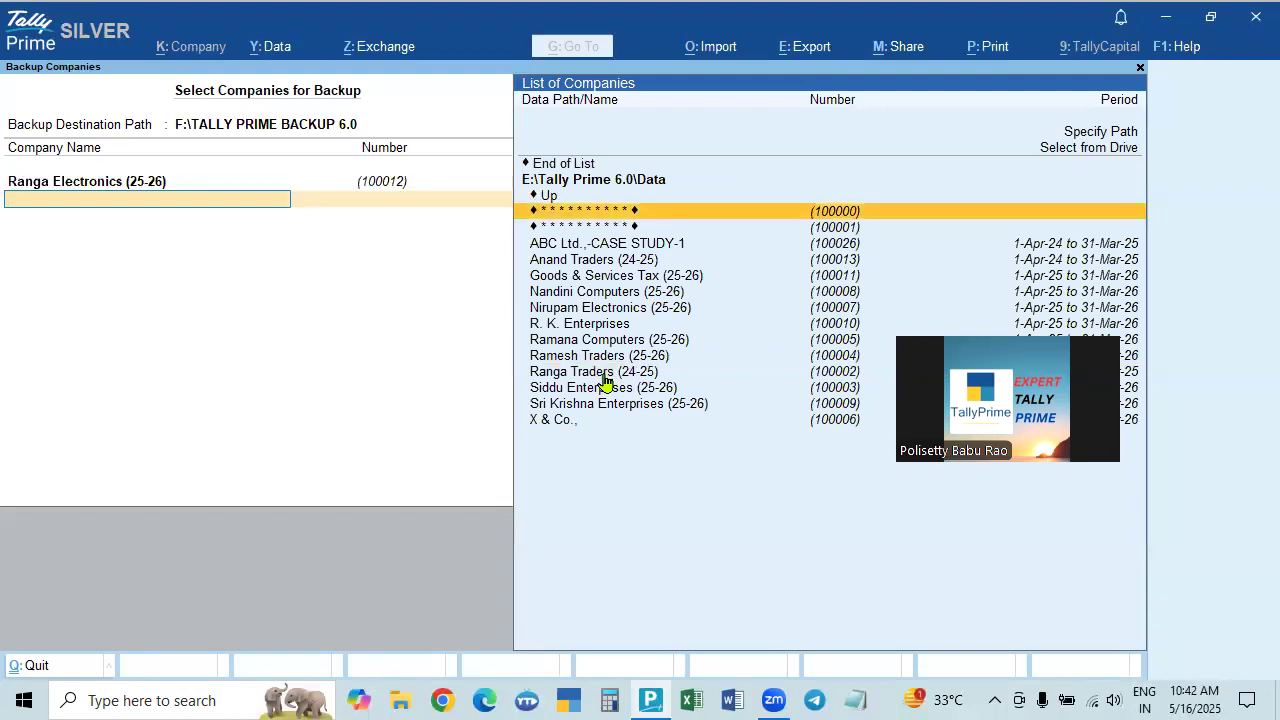
pyautogui.press('Down')
pyautogui.press('Down')
pyautogui.press('Down')
pyautogui.press('Down')
pyautogui.press('Down')
pyautogui.press('Down')
pyautogui.press('Down')
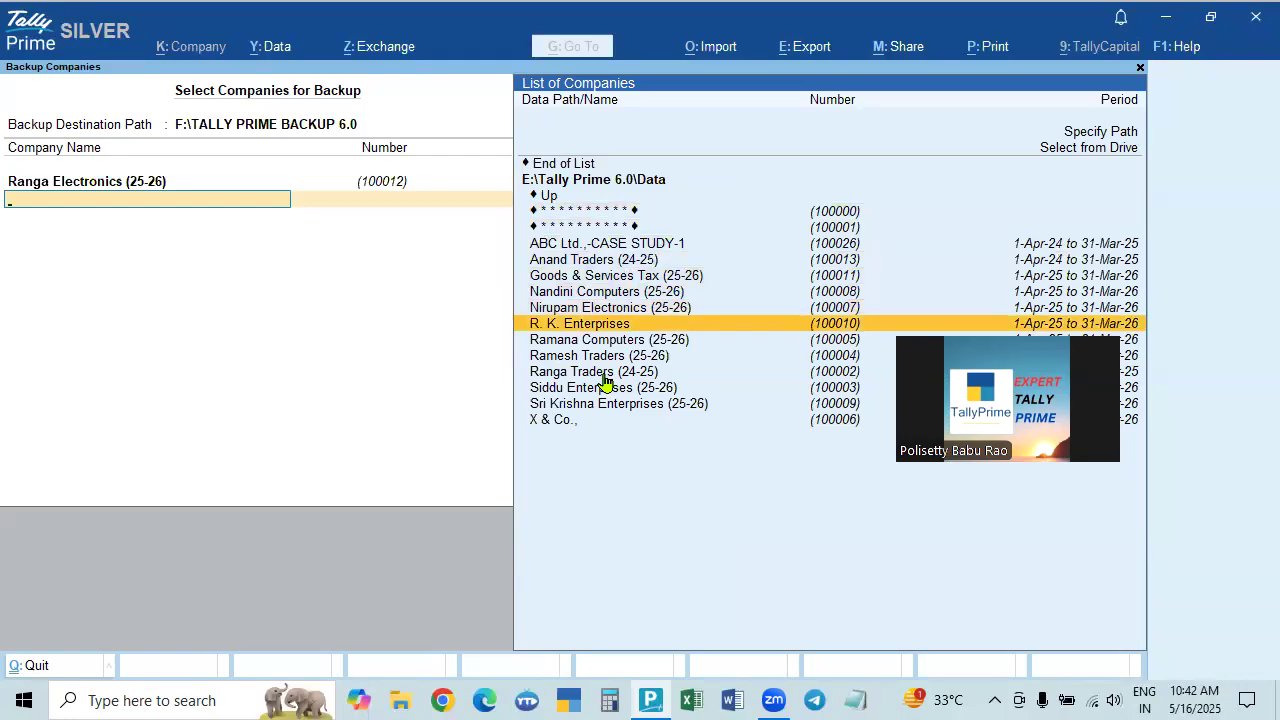
pyautogui.press('Down')
pyautogui.press('Down')
pyautogui.press('Return')
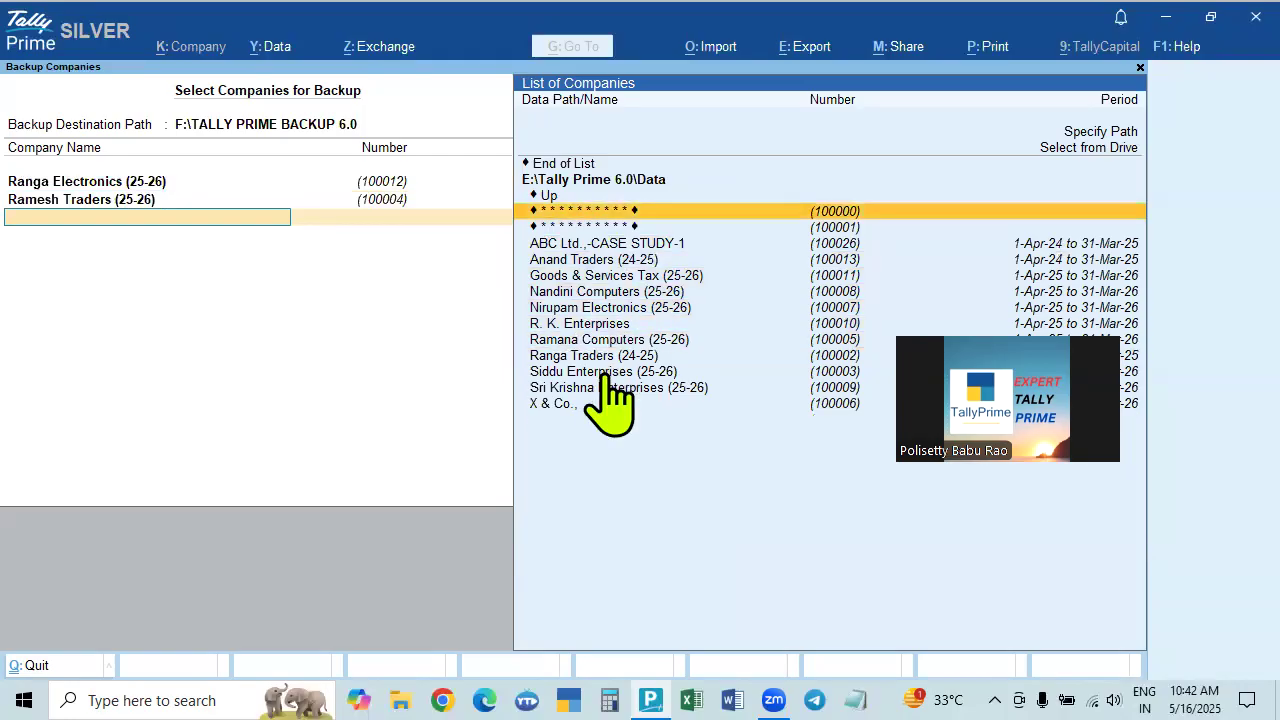
pyautogui.press('Up')
pyautogui.press('Up')
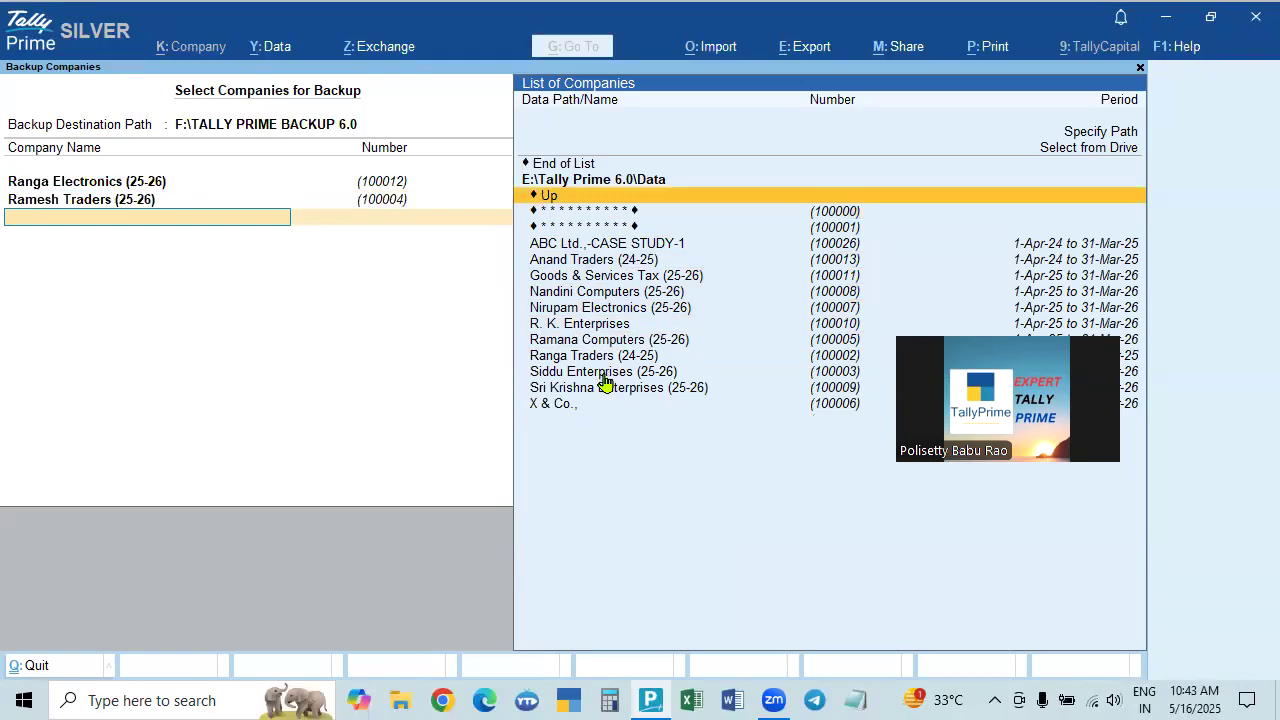
pyautogui.press('Return')
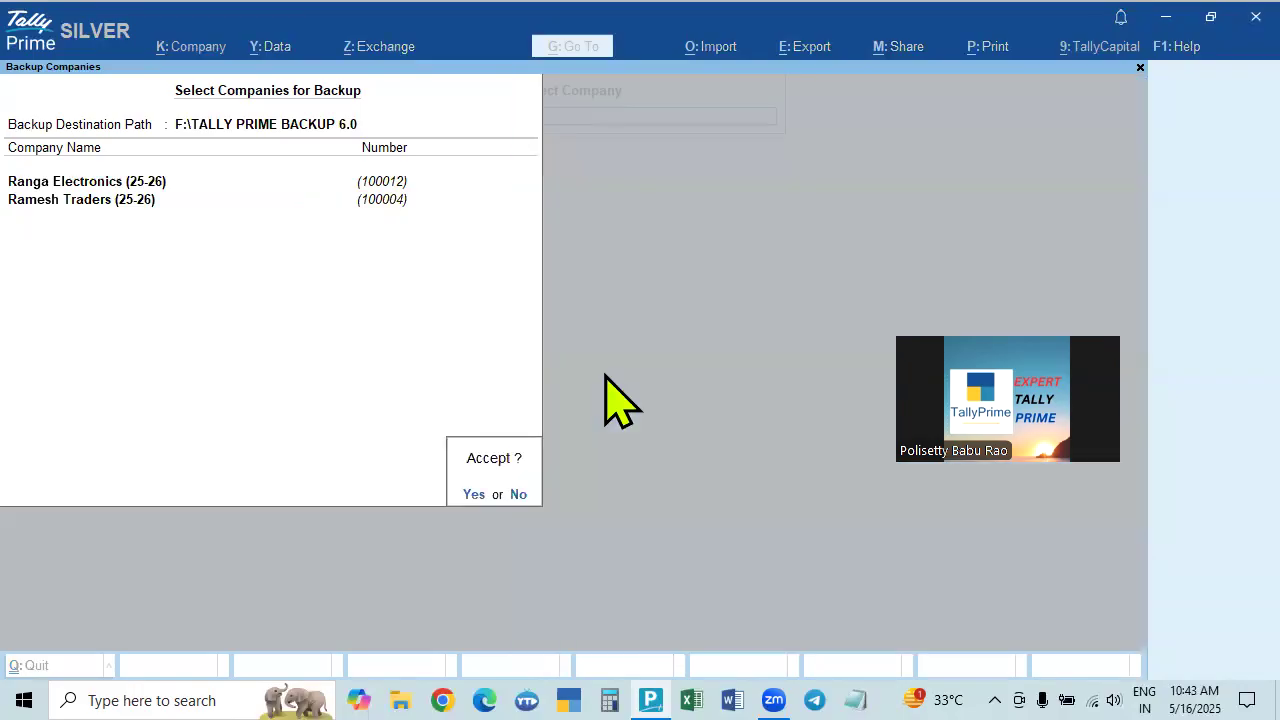
# Decline running the backup, quit the backup screen, and stay at company selection.
pyautogui.press('Escape')
pyautogui.press('Escape')
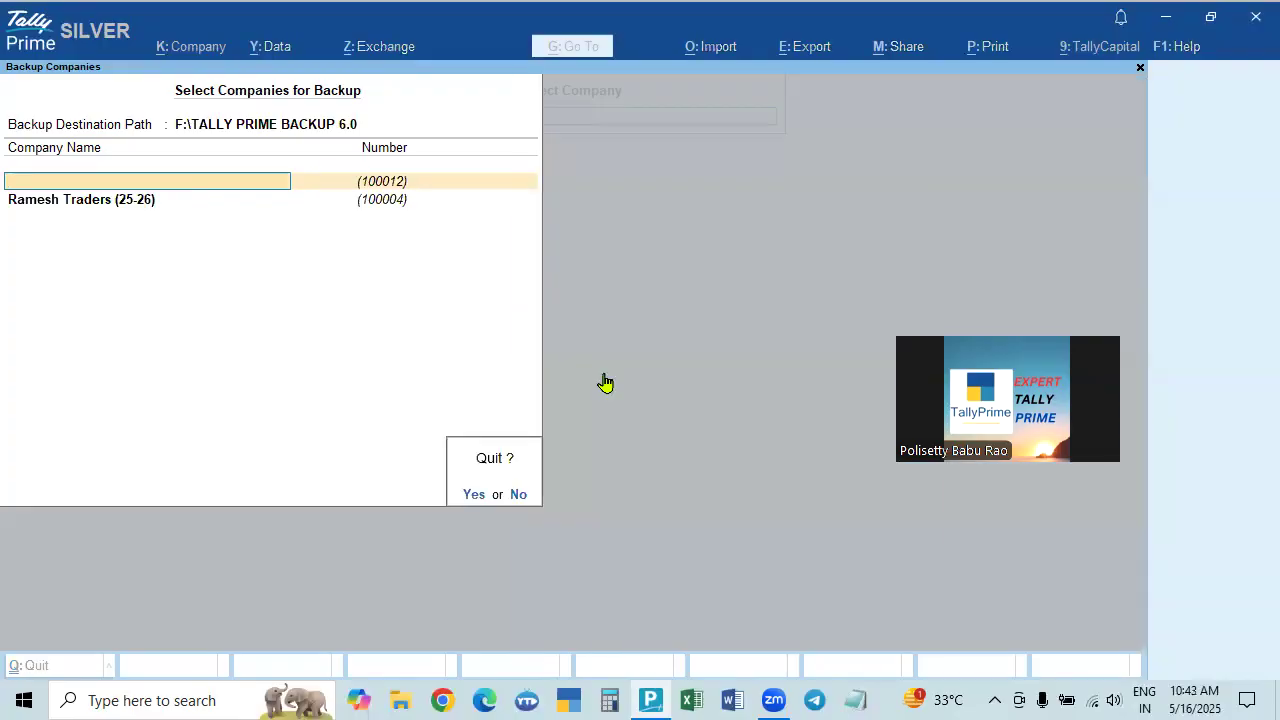
pyautogui.press('y')
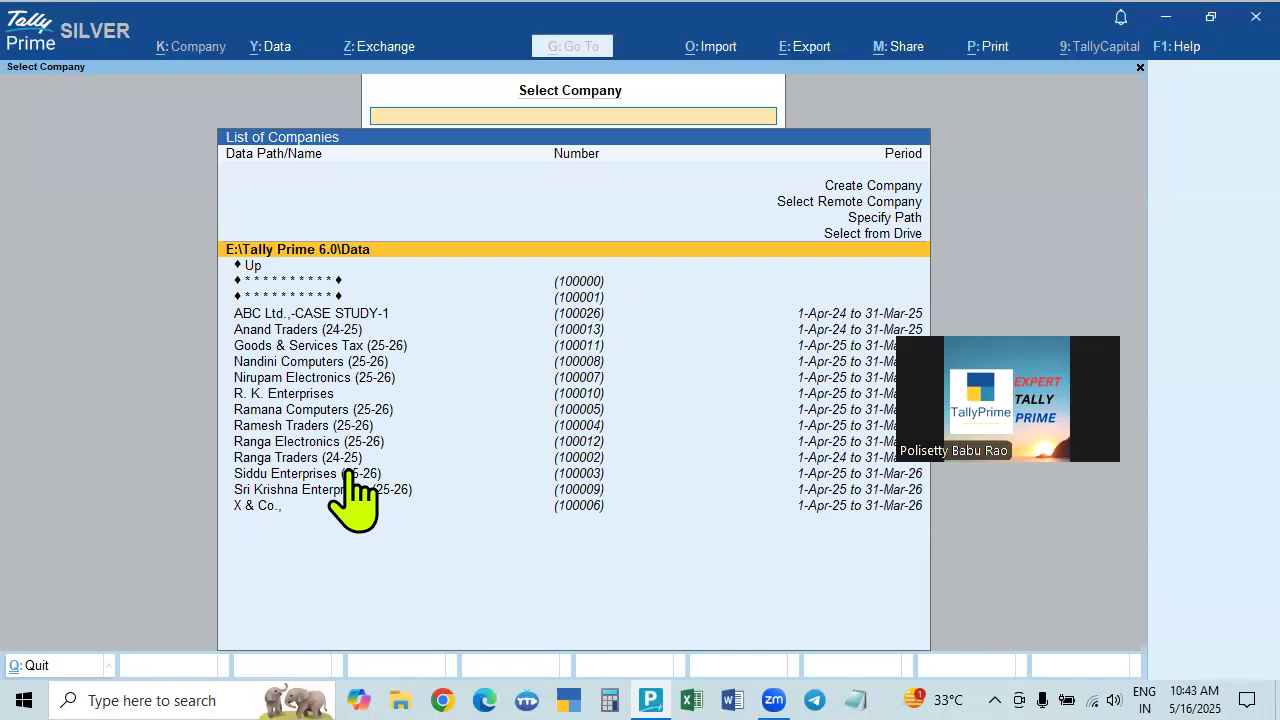
pyautogui.press('Escape')
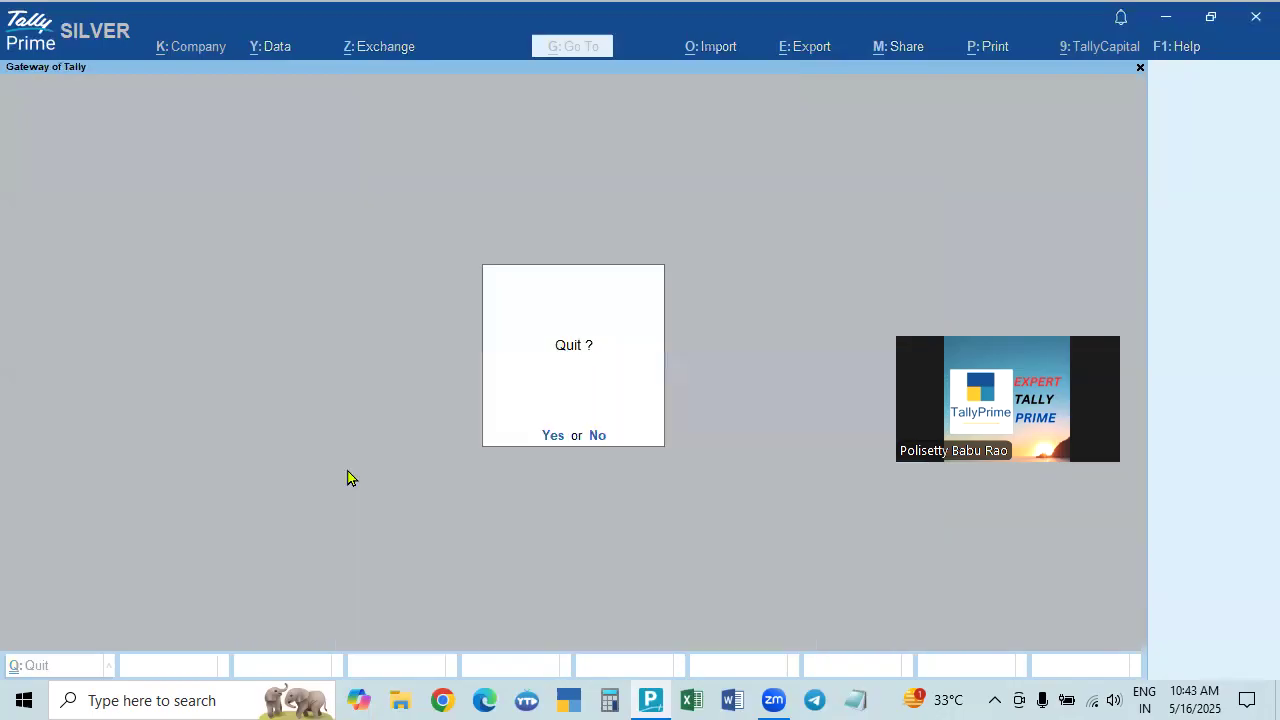
pyautogui.press('n')
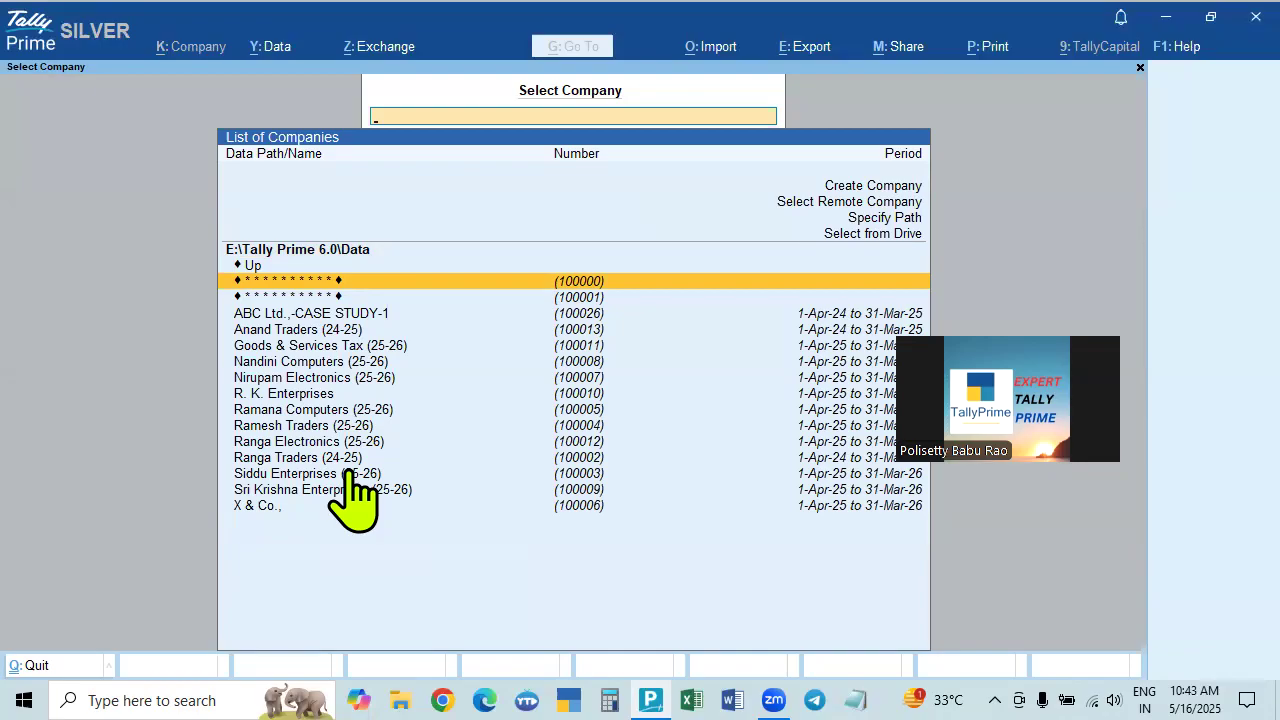
# Open Data Path configuration and back out of editing the company data path.
pyautogui.click(270, 50)
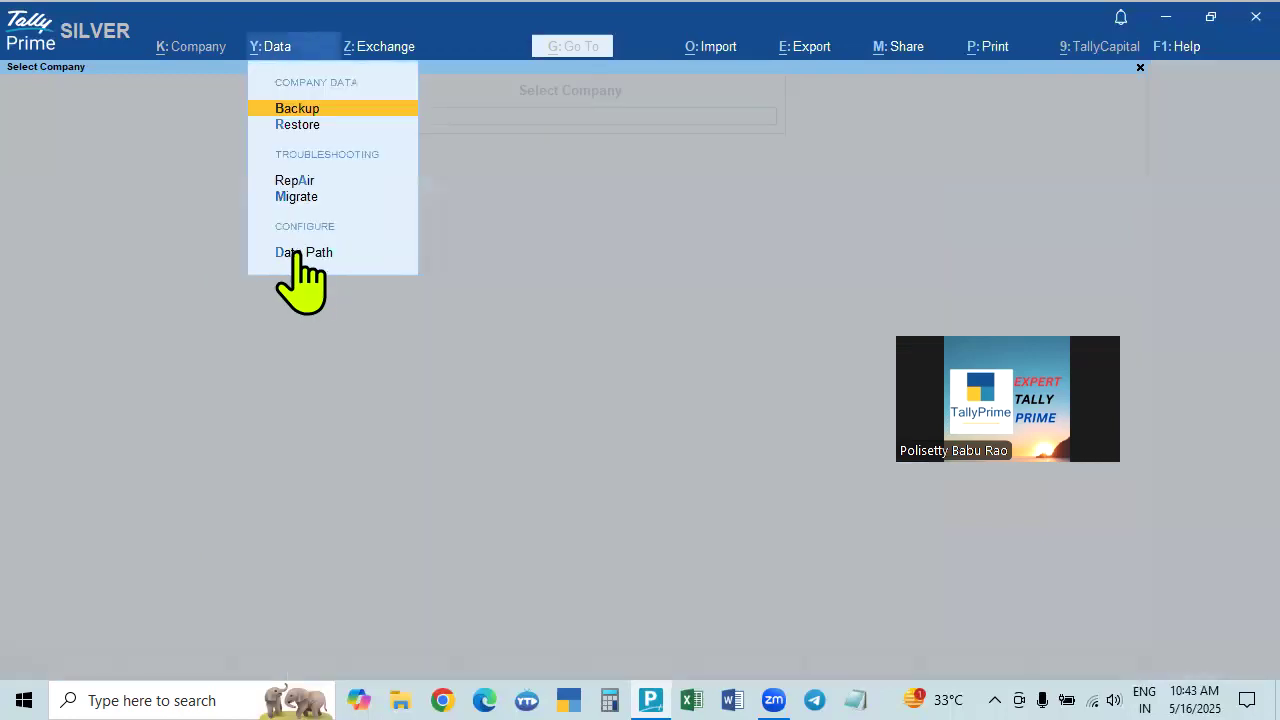
pyautogui.click(294, 254)
pyautogui.press('Return')
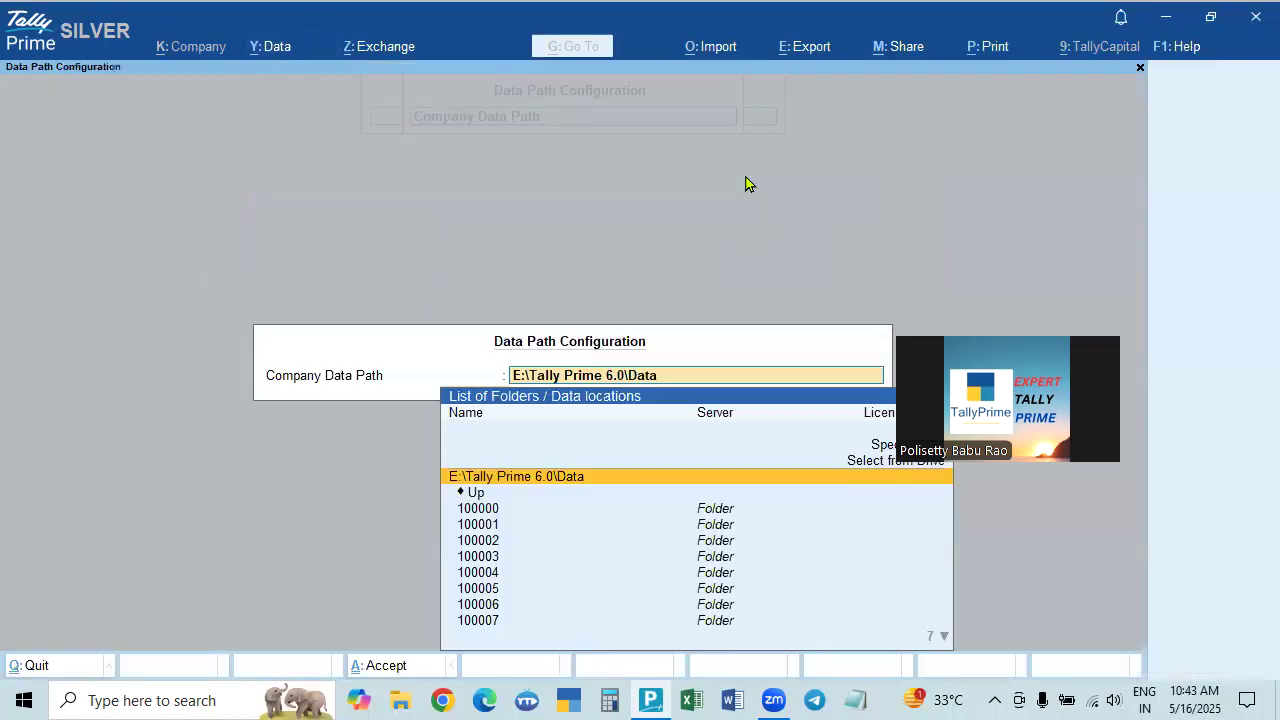
pyautogui.press('Escape')
pyautogui.press('Escape')
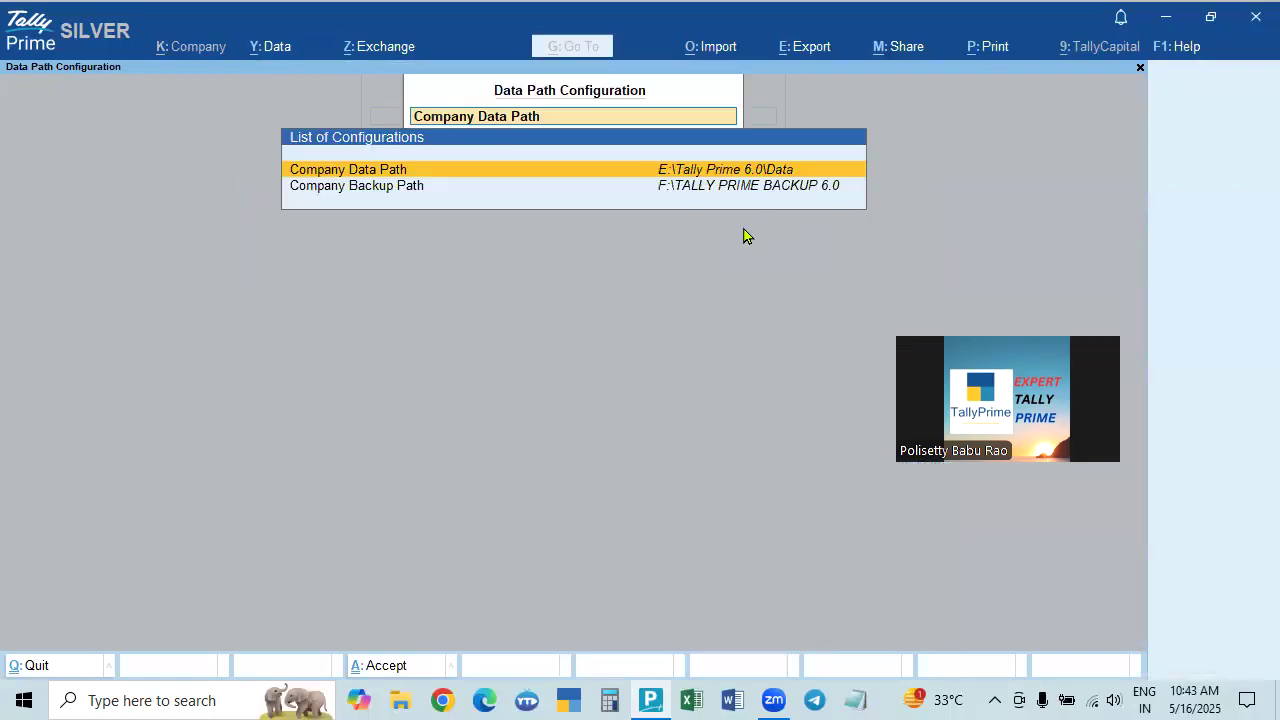
pyautogui.press('Escape')
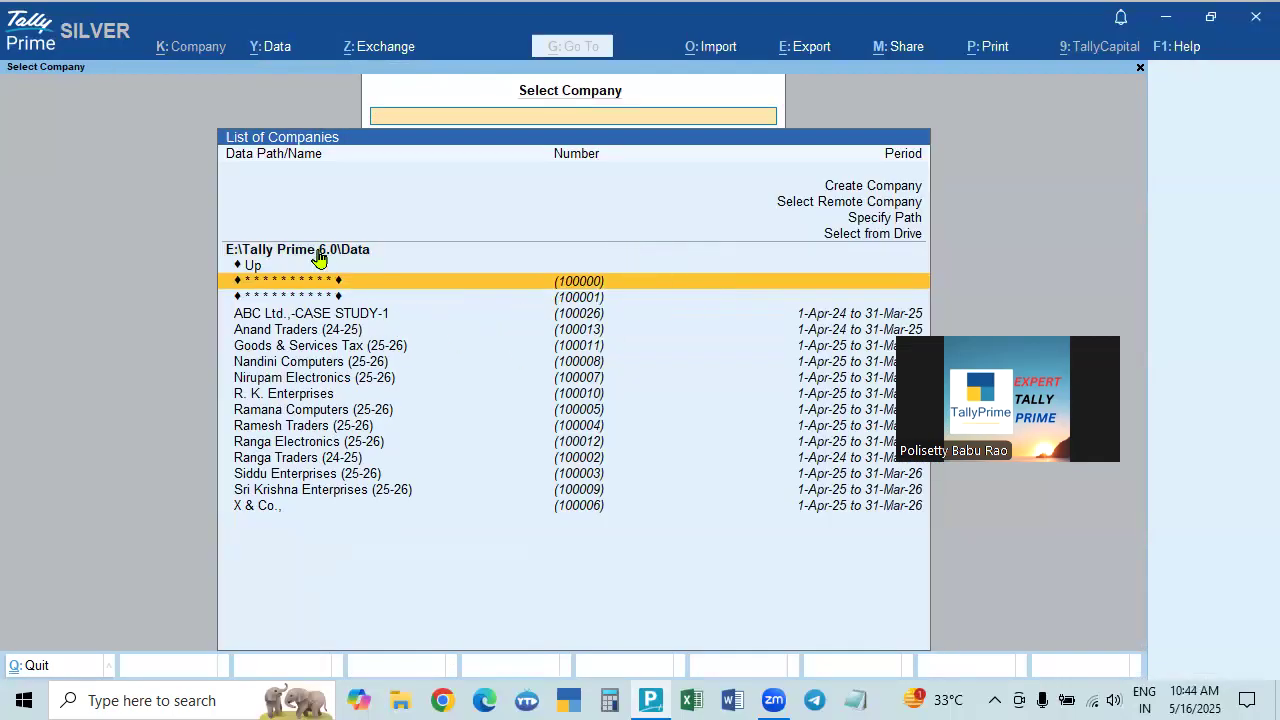
# Set the Company Backup Path to F:\TALLY PRIME BACKUP 6.0 via Select from Drive.
pyautogui.click(270, 50)
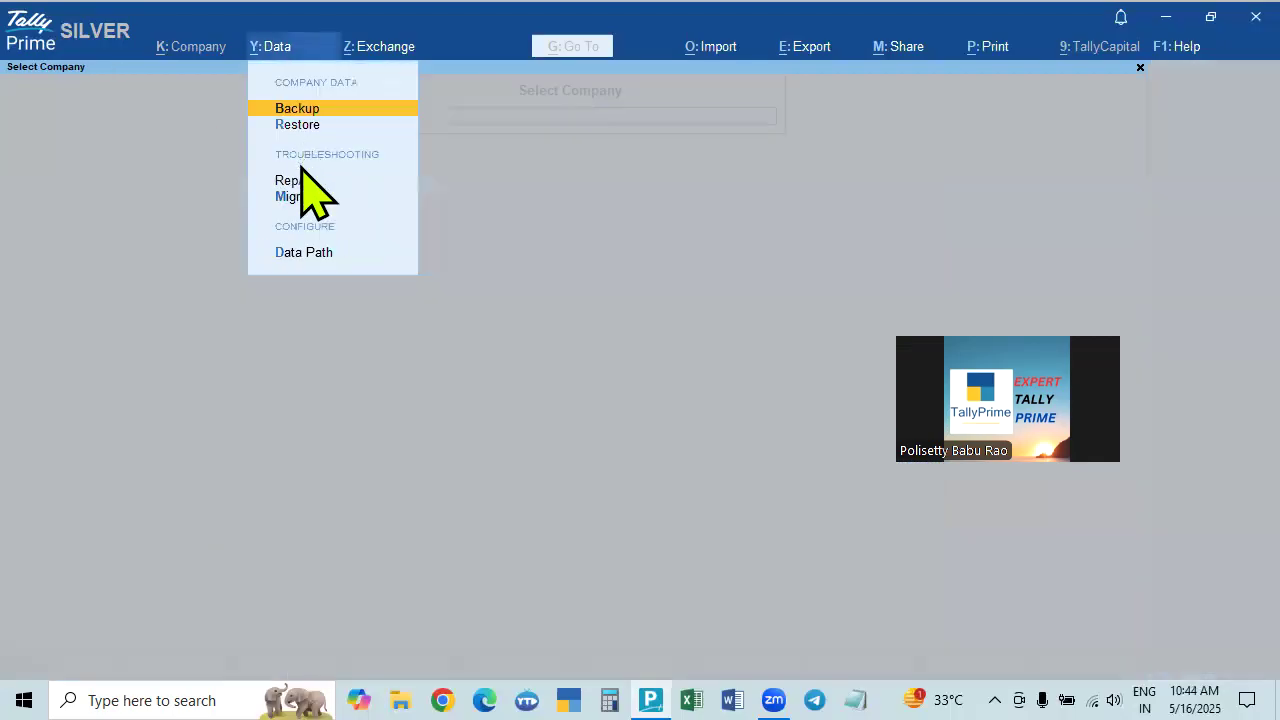
pyautogui.click(297, 250)
pyautogui.click(731, 188)
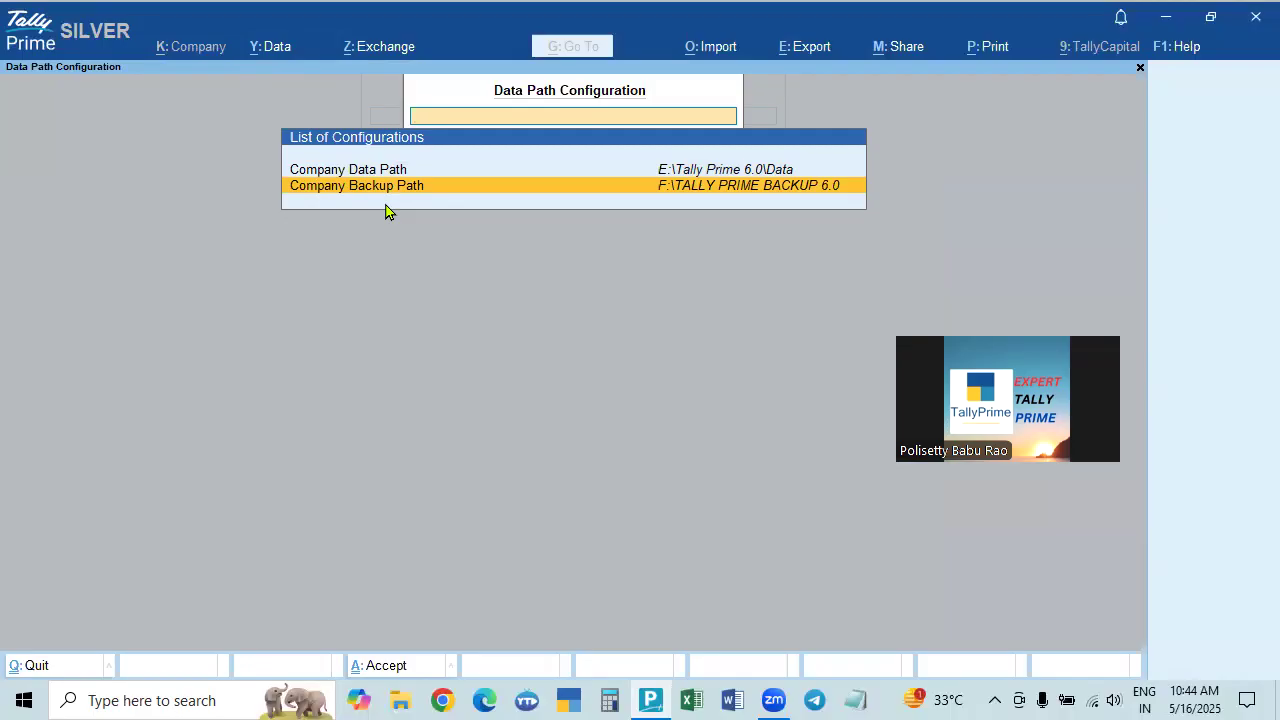
pyautogui.press('Return')
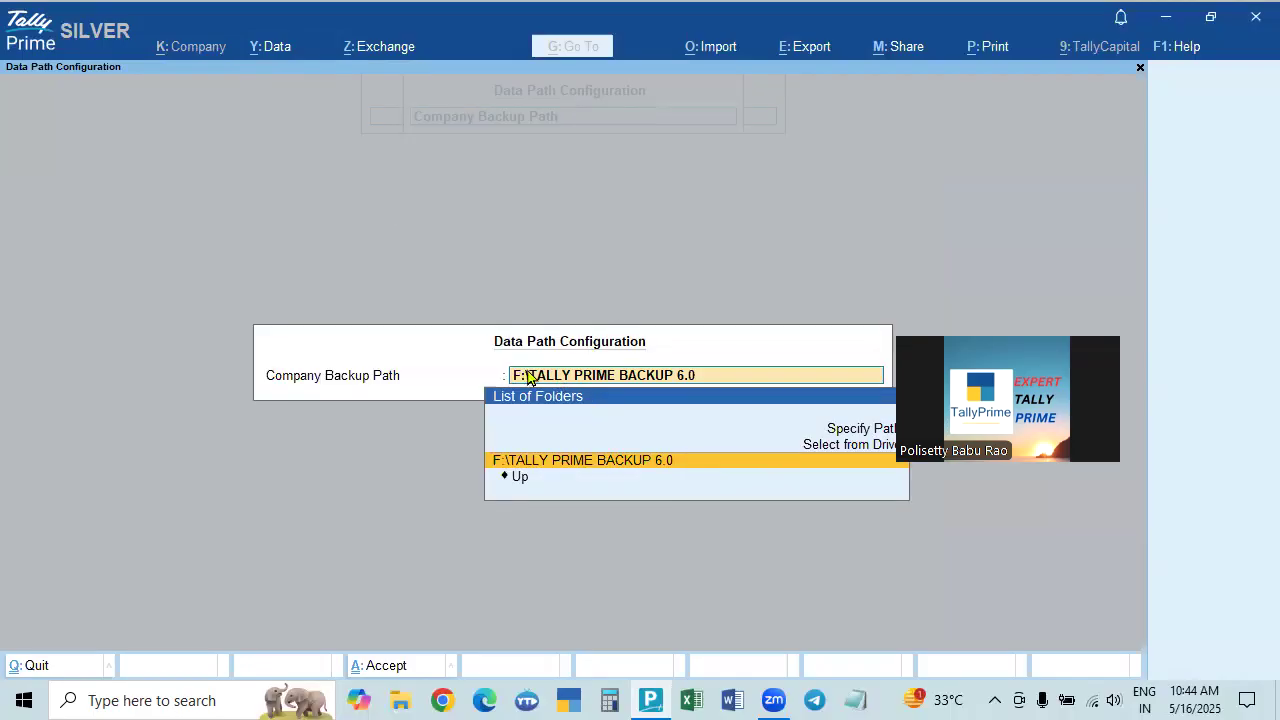
pyautogui.click(872, 445)
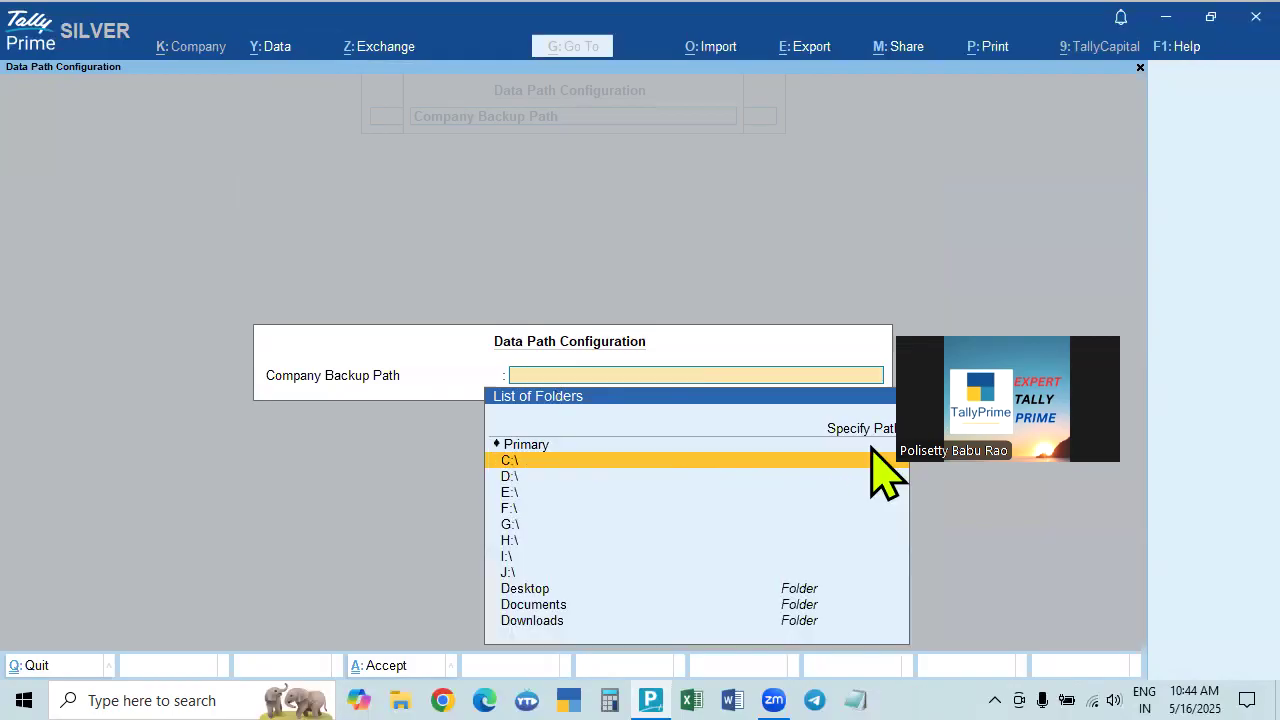
pyautogui.click(510, 512)
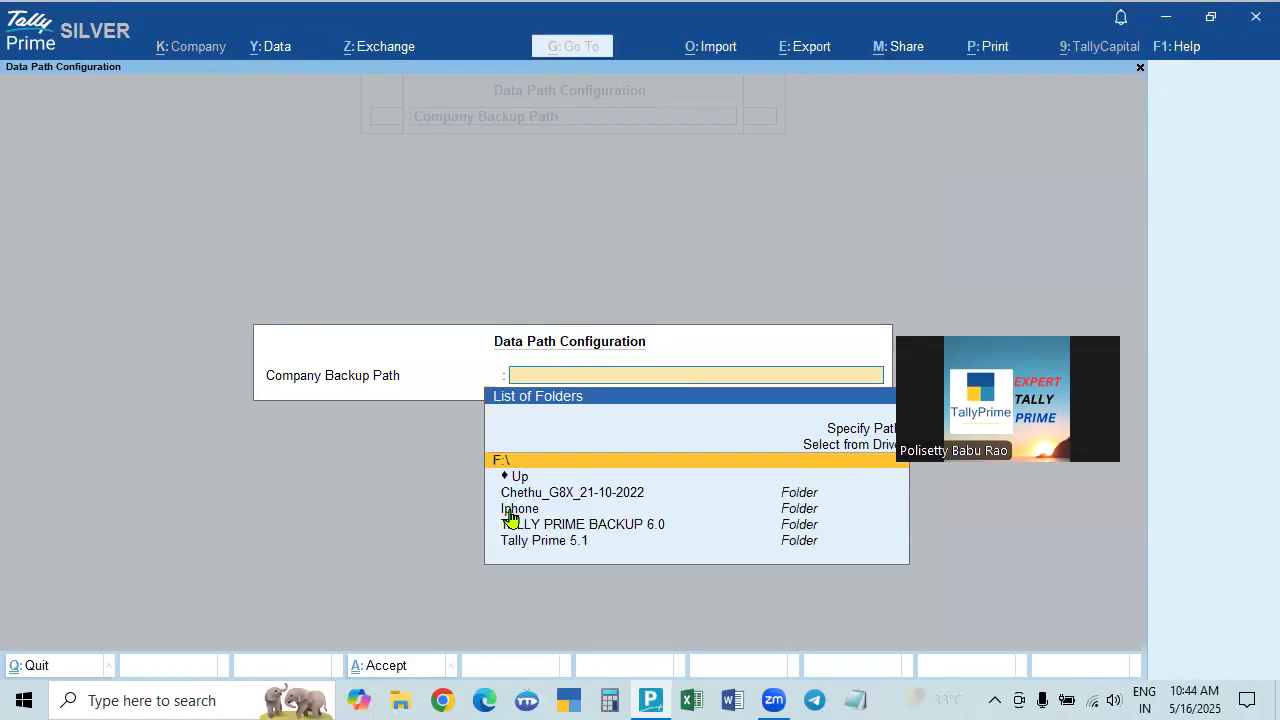
pyautogui.click(612, 528)
pyautogui.press('Return')
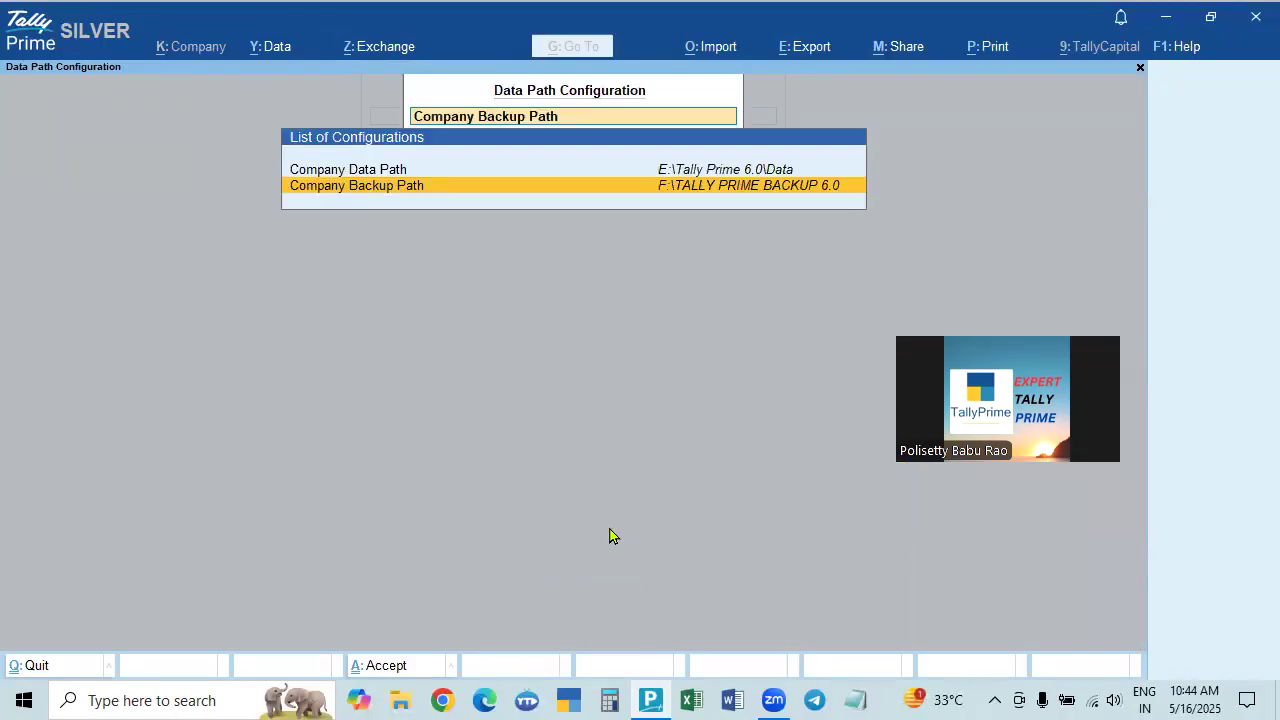
# Recheck the backup path, keep F:\TALLY PRIME BACKUP 6.0, and return to company selection.
pyautogui.click(791, 191)
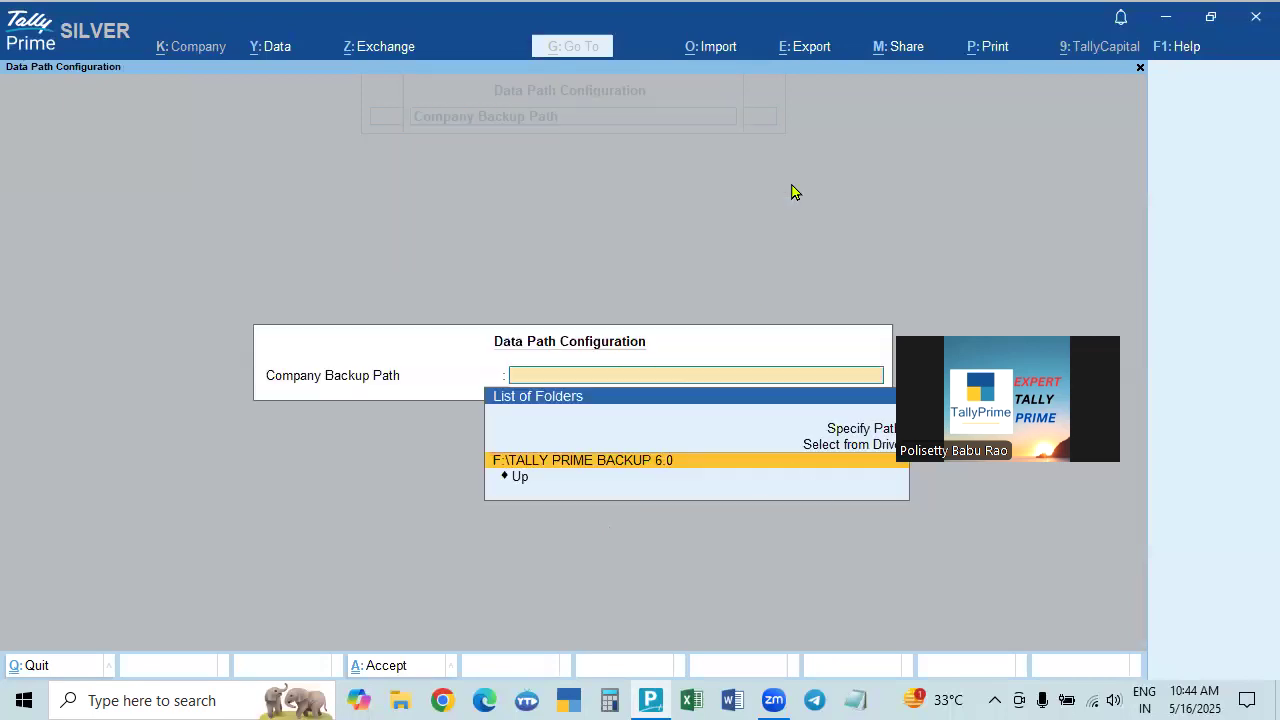
pyautogui.click(858, 430)
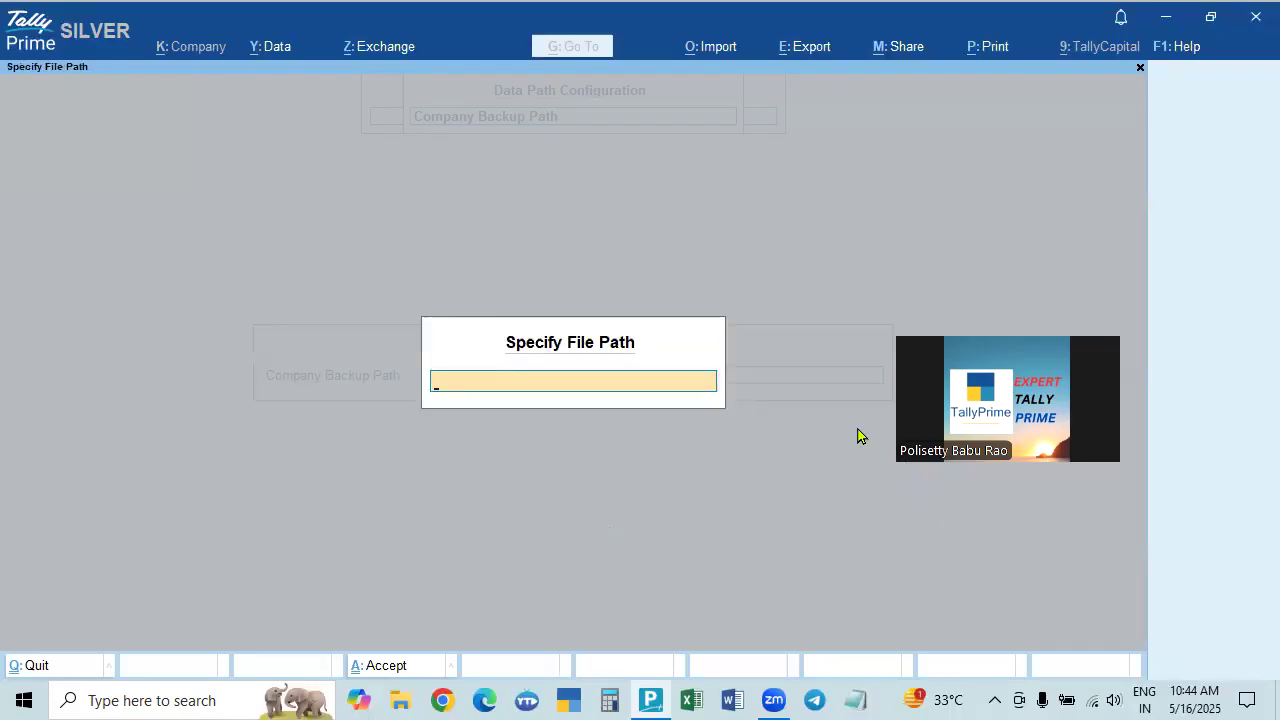
pyautogui.press('Escape')
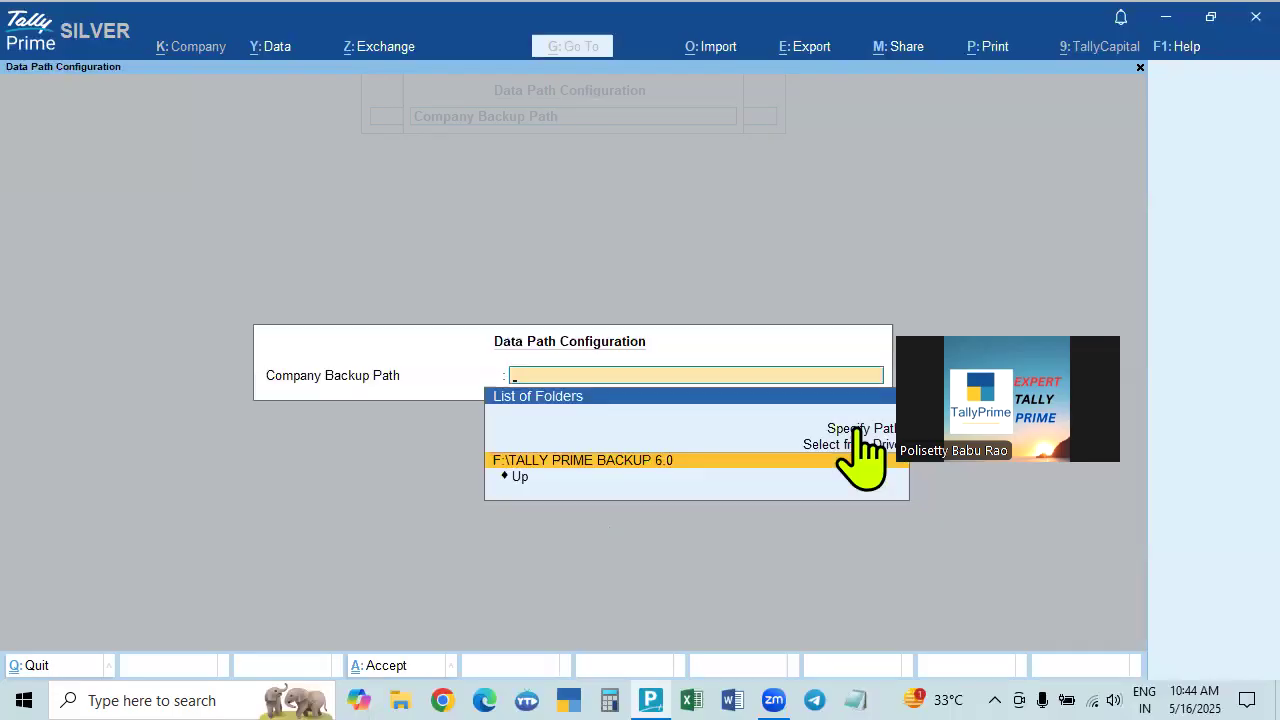
pyautogui.press('Return')
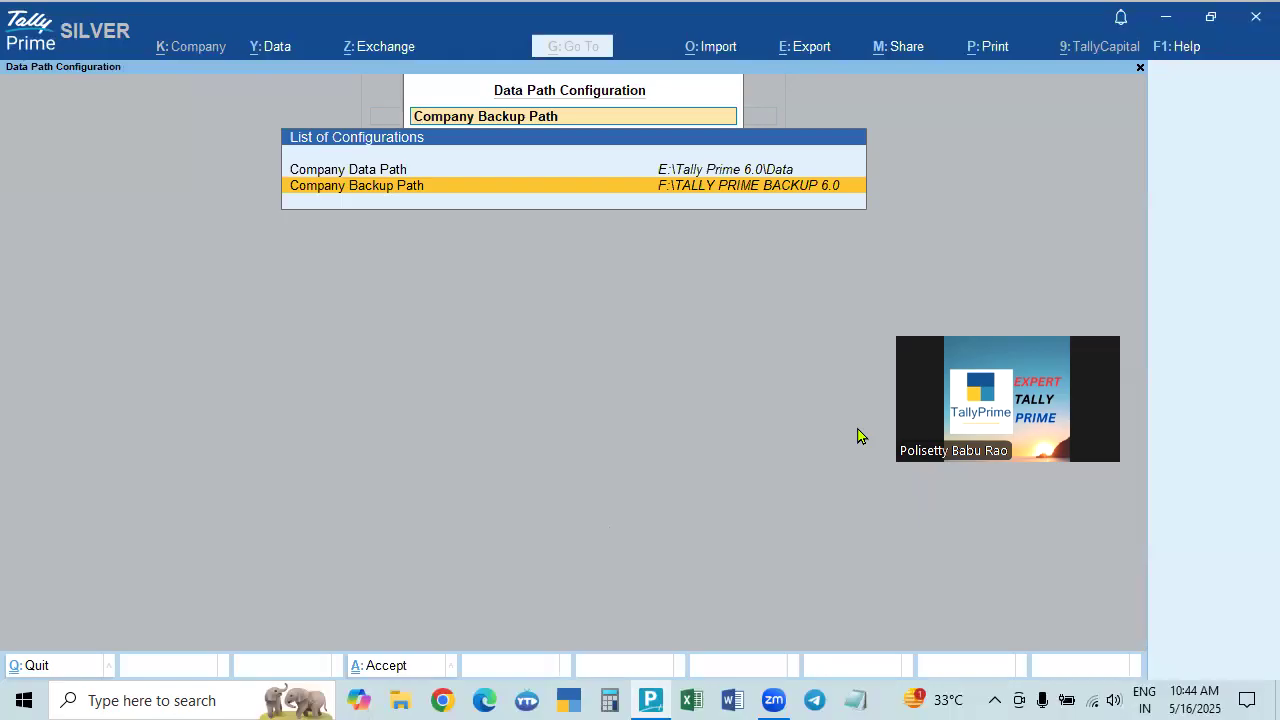
pyautogui.hotkey('ctrl', 'a')
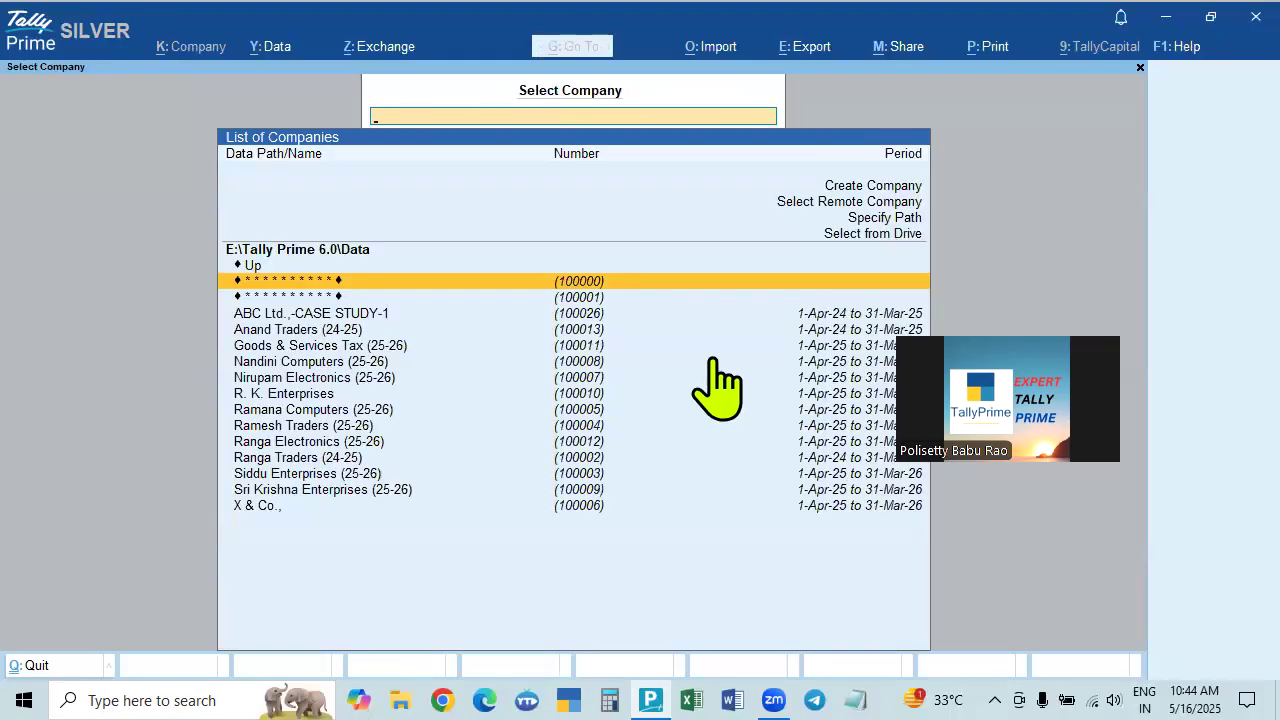
pyautogui.click(270, 48)
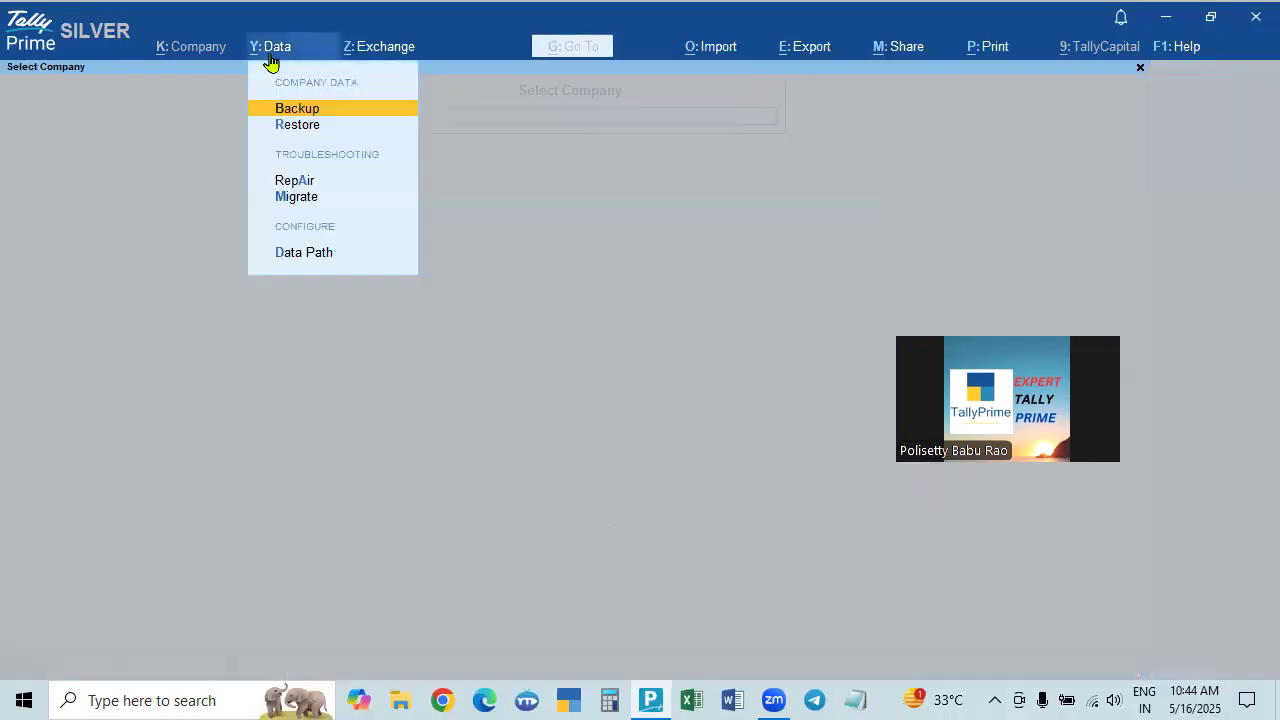
pyautogui.click(295, 110)
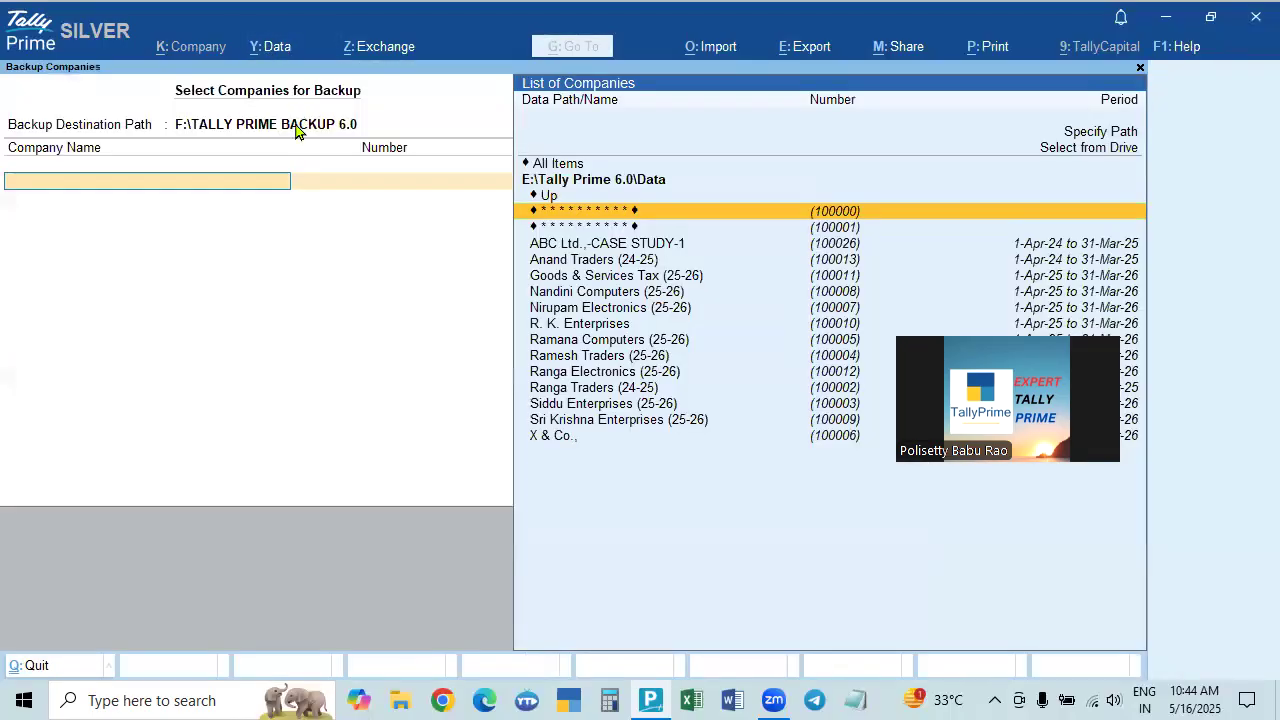
pyautogui.click(296, 128)
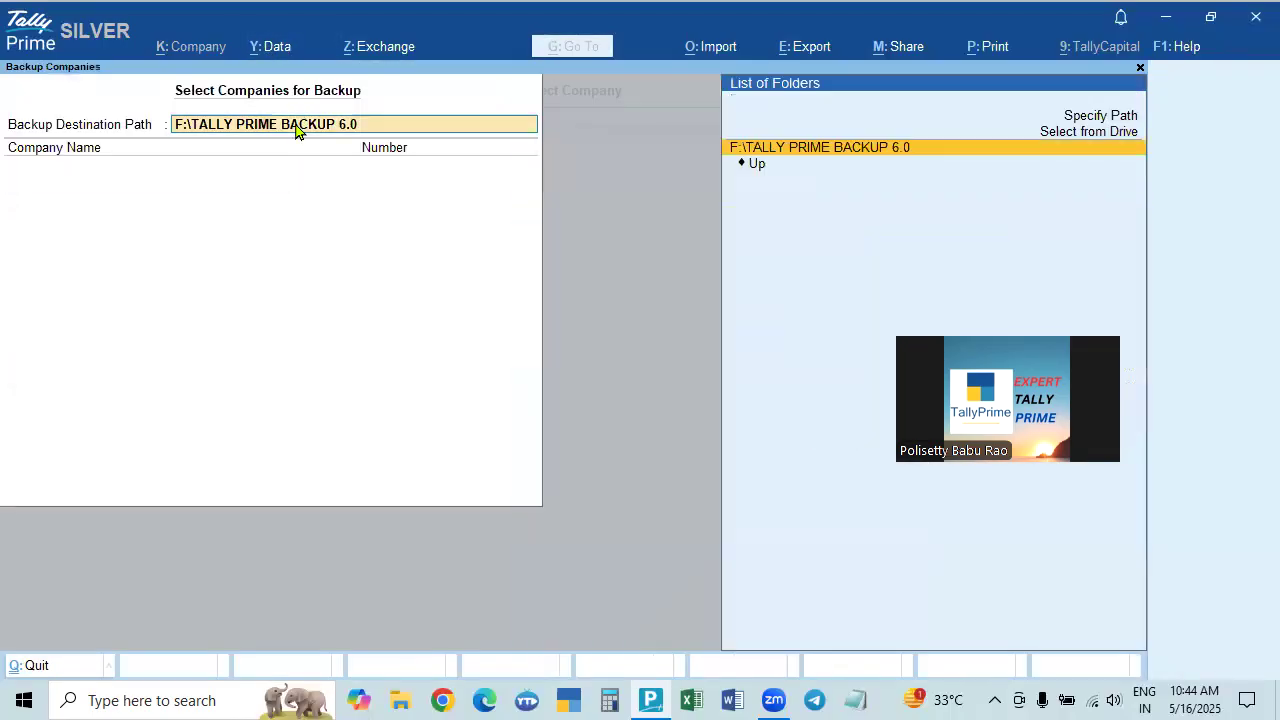
pyautogui.click(1097, 133)
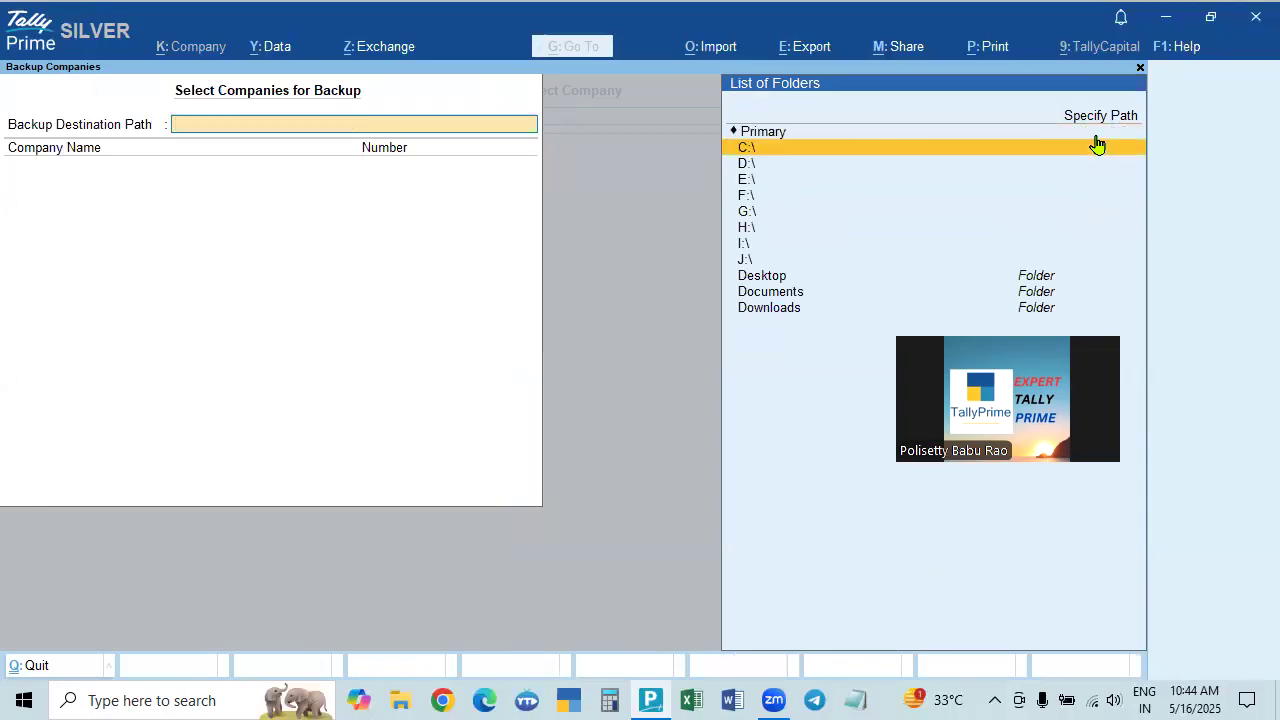
pyautogui.press('Down')
pyautogui.press('Down')
pyautogui.press('Down')
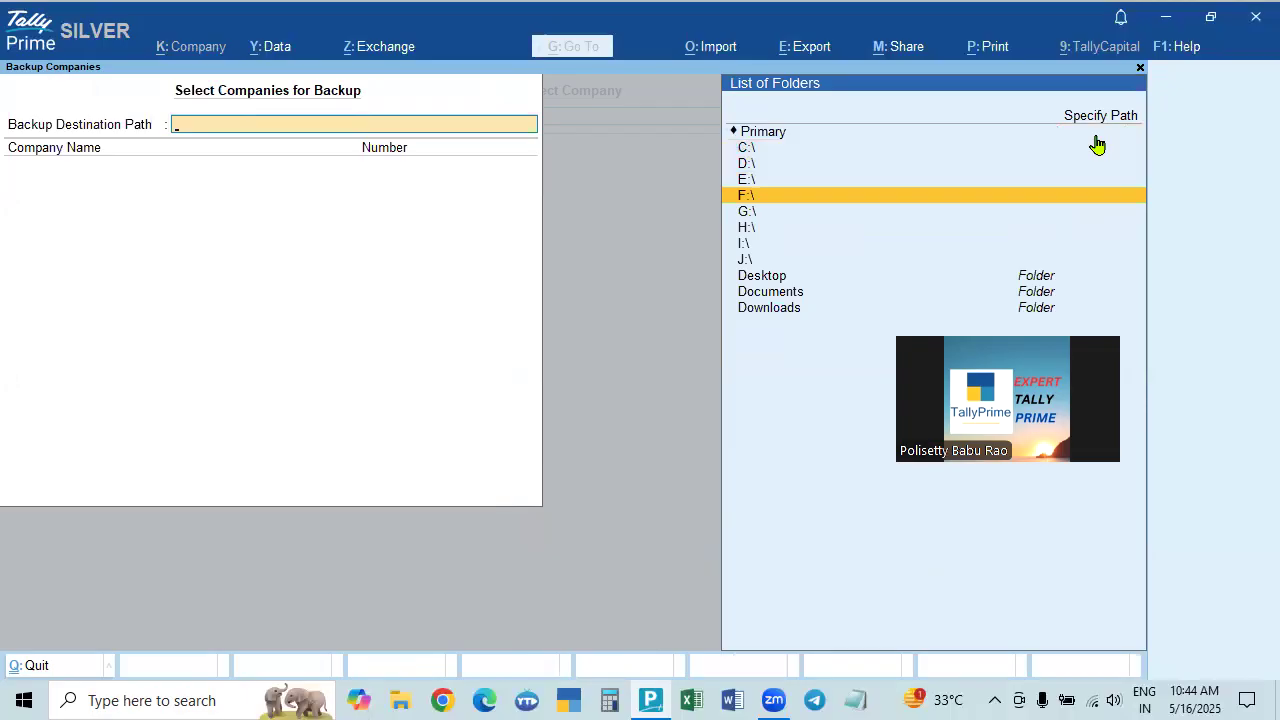
pyautogui.press('Return')
pyautogui.press('Down')
pyautogui.press('Down')
pyautogui.press('Down')
pyautogui.press('Escape')
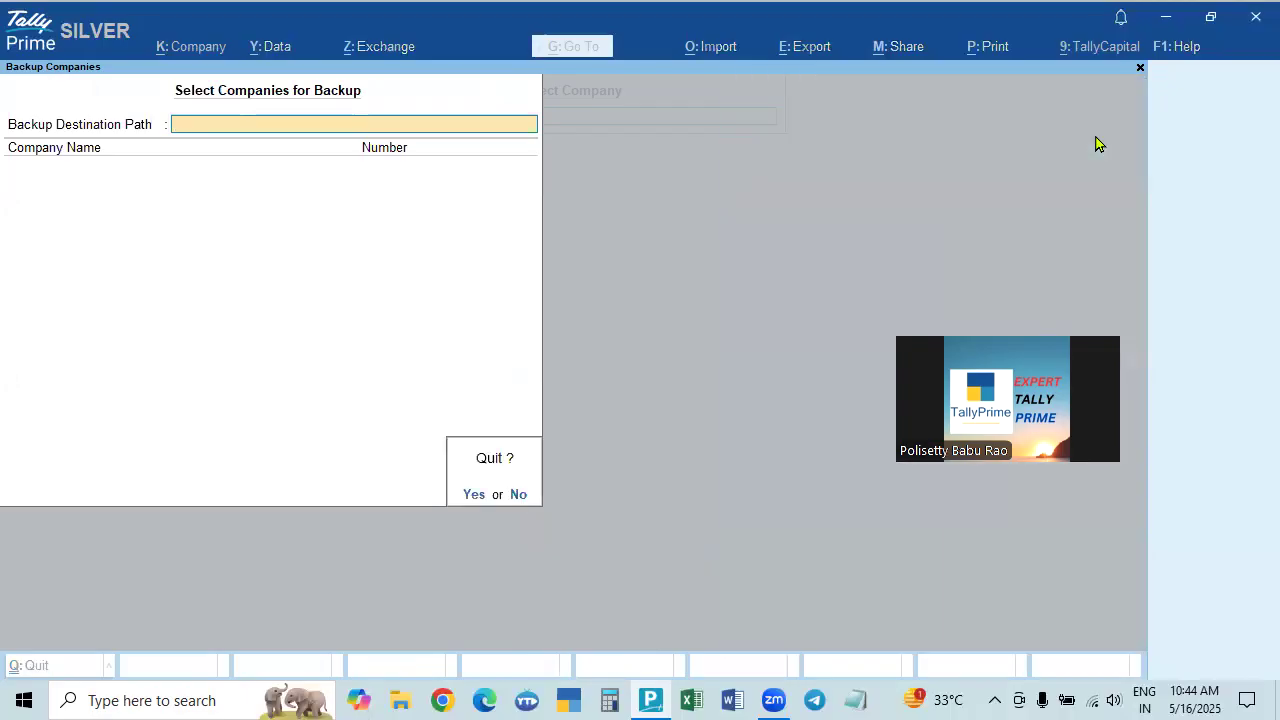
pyautogui.press('Return')
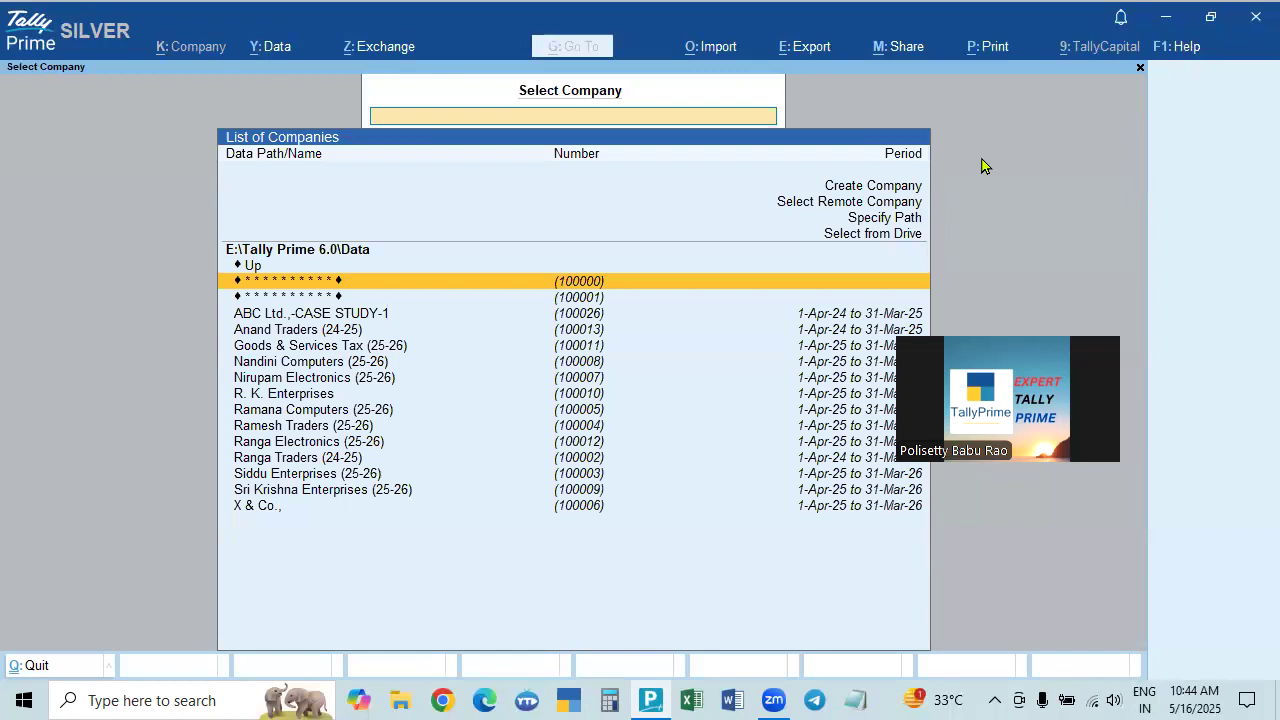
pyautogui.click(272, 48)
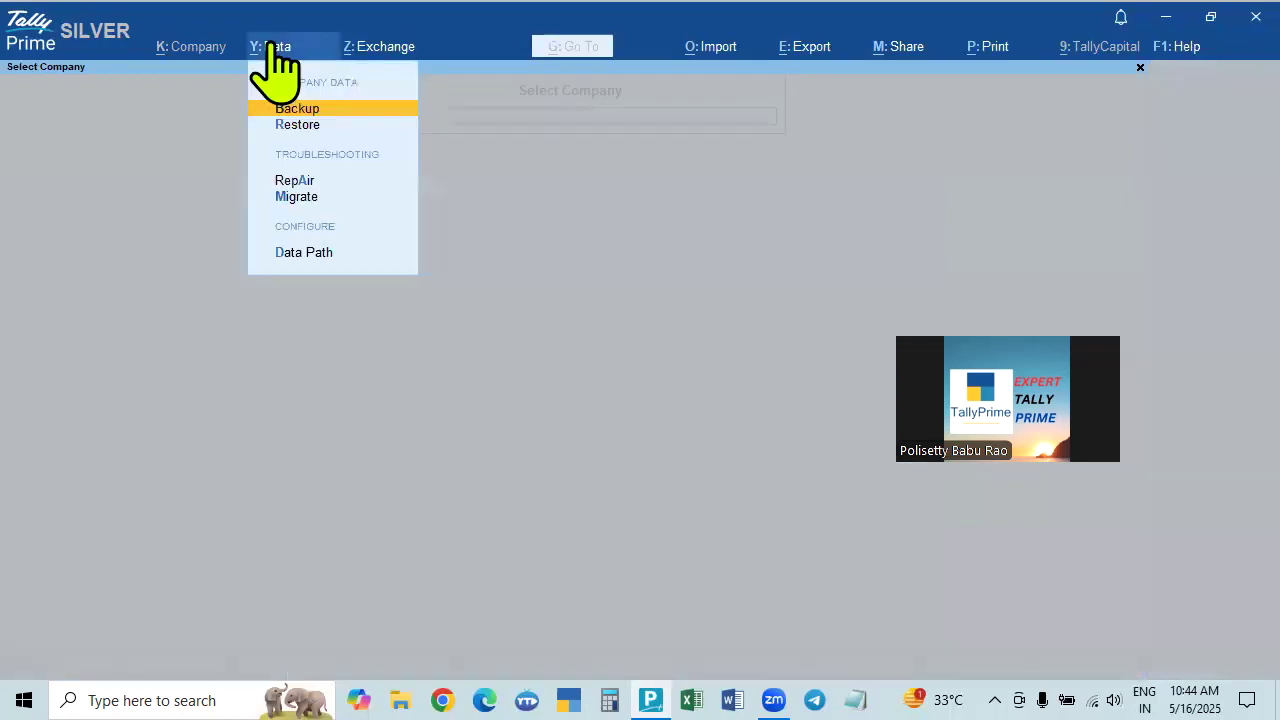
pyautogui.click(297, 110)
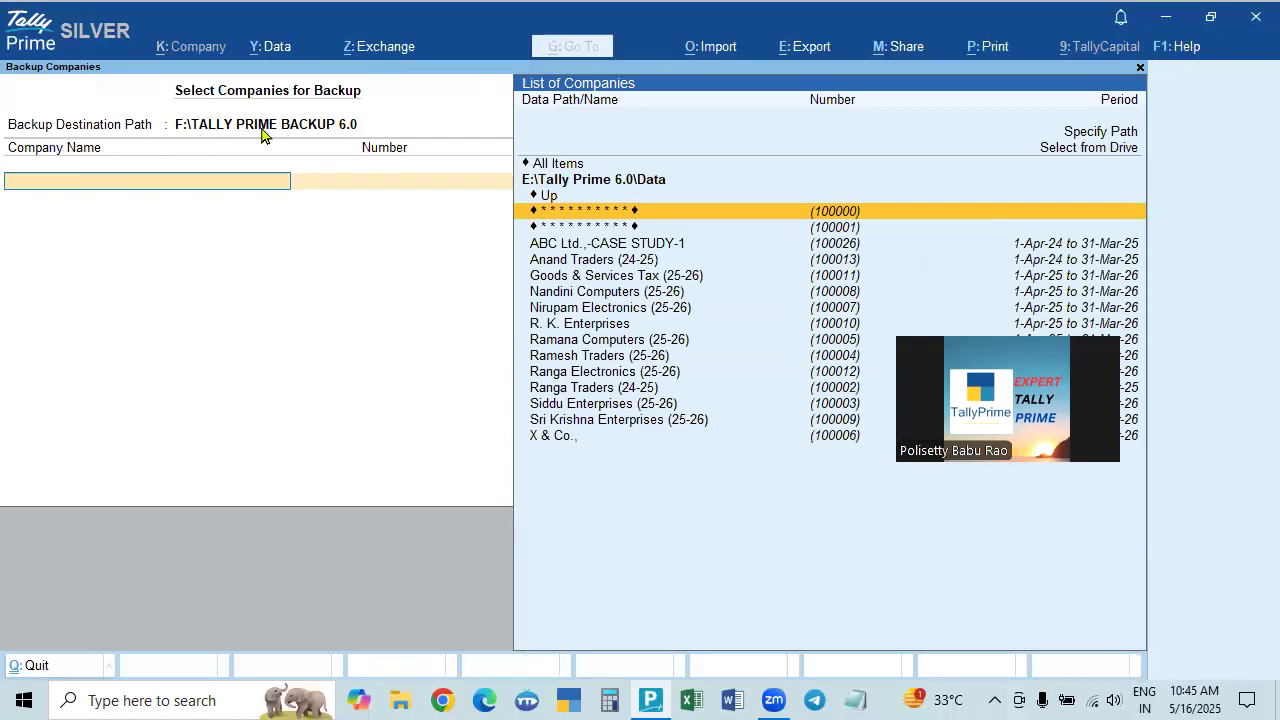
pyautogui.click(270, 46)
pyautogui.click(290, 256)
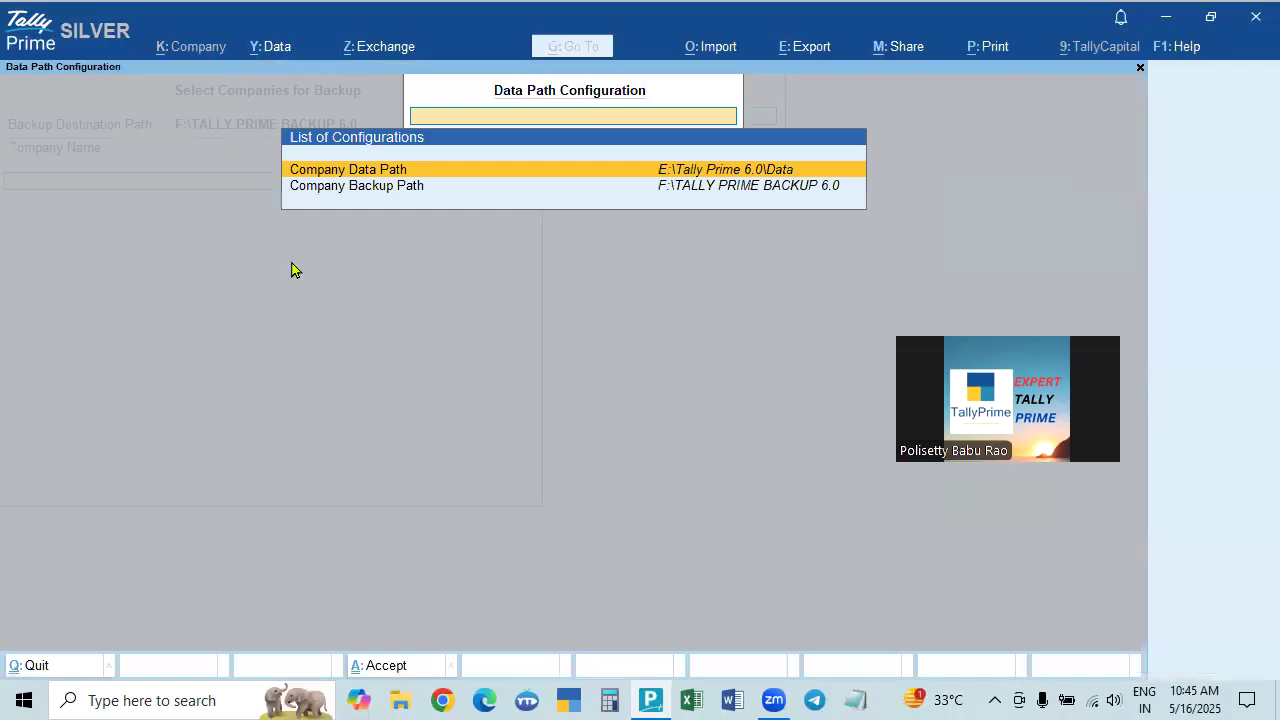
pyautogui.click(741, 187)
pyautogui.press('Escape')
pyautogui.press('Escape')
pyautogui.press('Escape')
pyautogui.press('Escape')
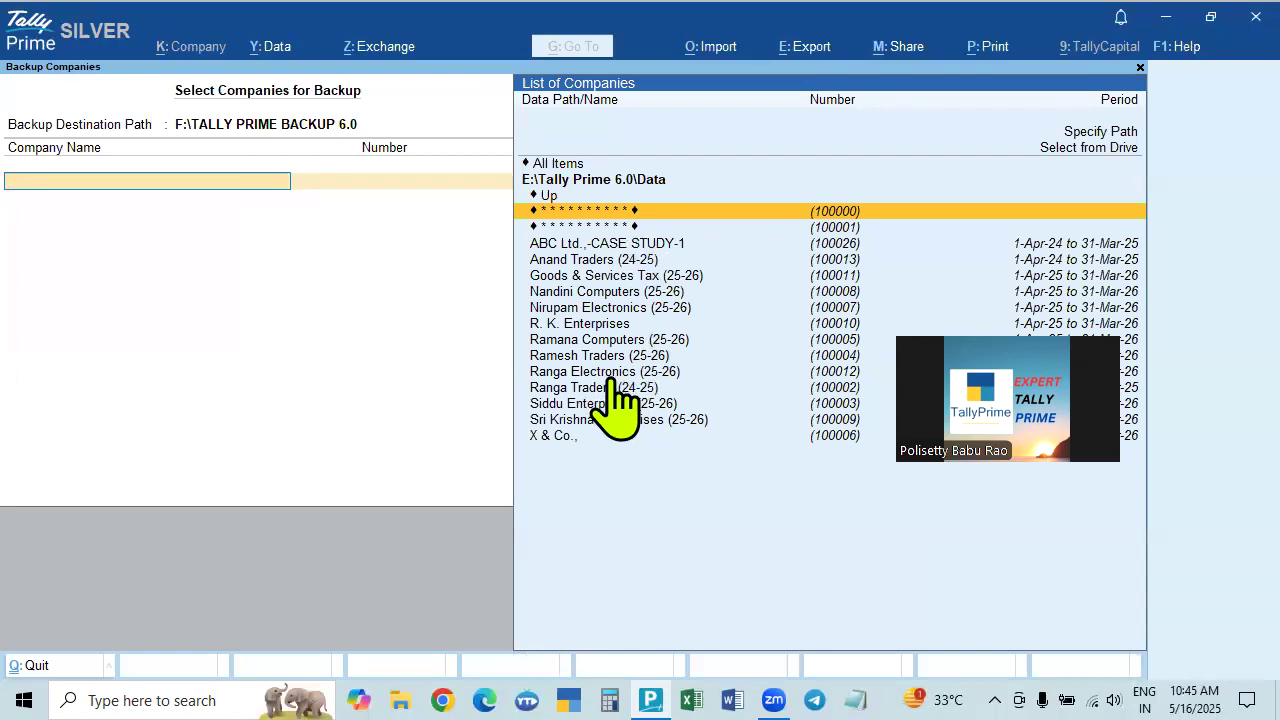
pyautogui.press('Escape')
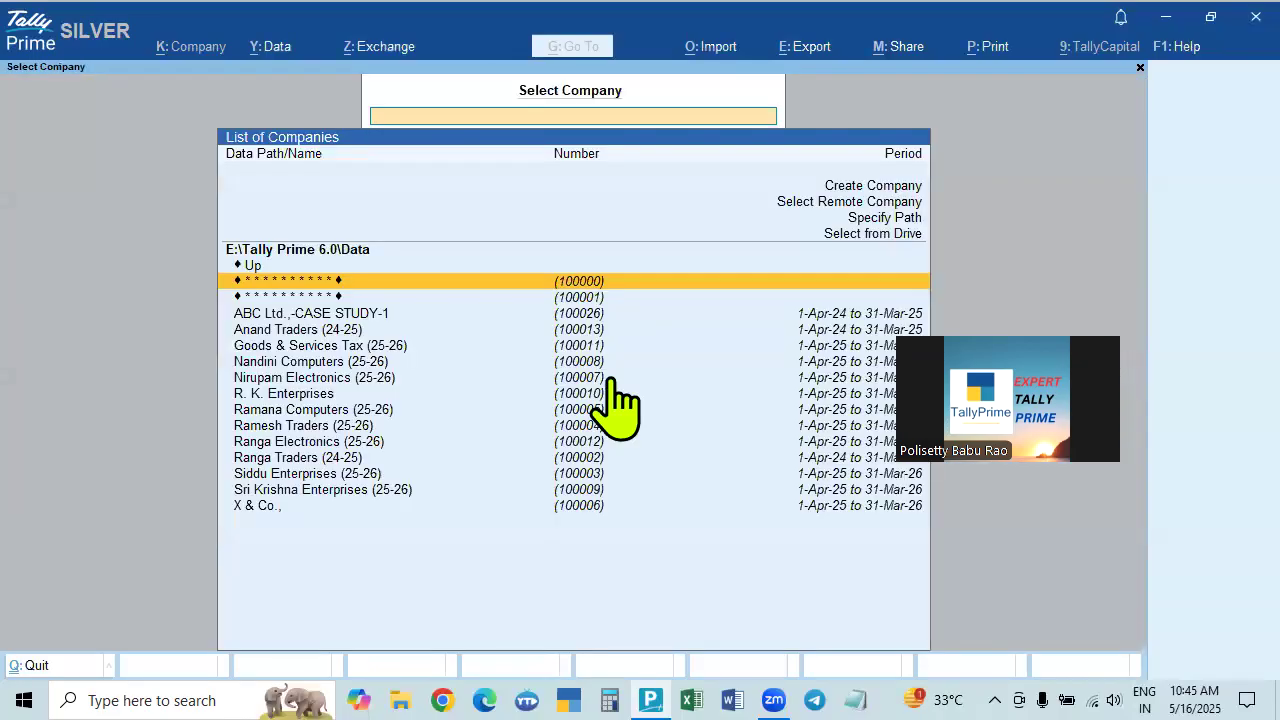
# Highlight Nirupam Electronics (25-26) in the company list and bring up the Data menu.
pyautogui.press('Down')
pyautogui.press('Down')
pyautogui.press('Down')
pyautogui.press('Down')
pyautogui.press('Down')
pyautogui.press('Down')
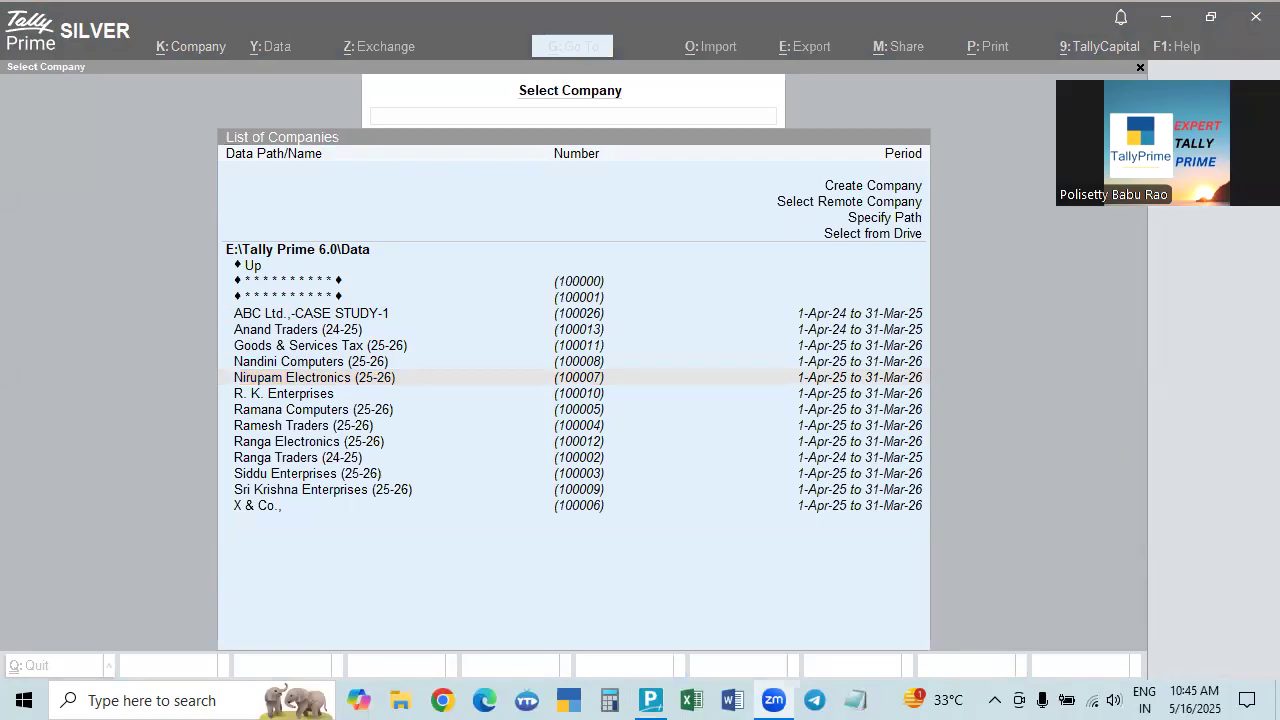
pyautogui.click(1011, 376)
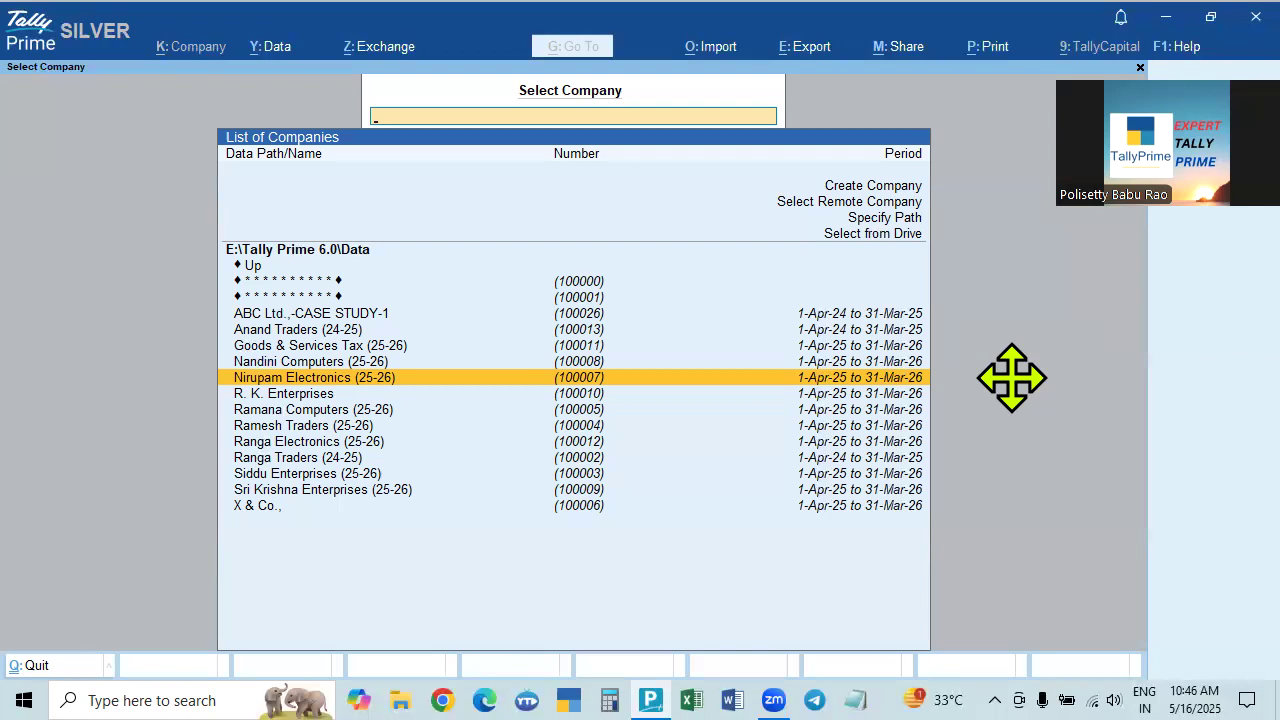
pyautogui.moveTo(1132, 248); pyautogui.dragTo(1002, 430)
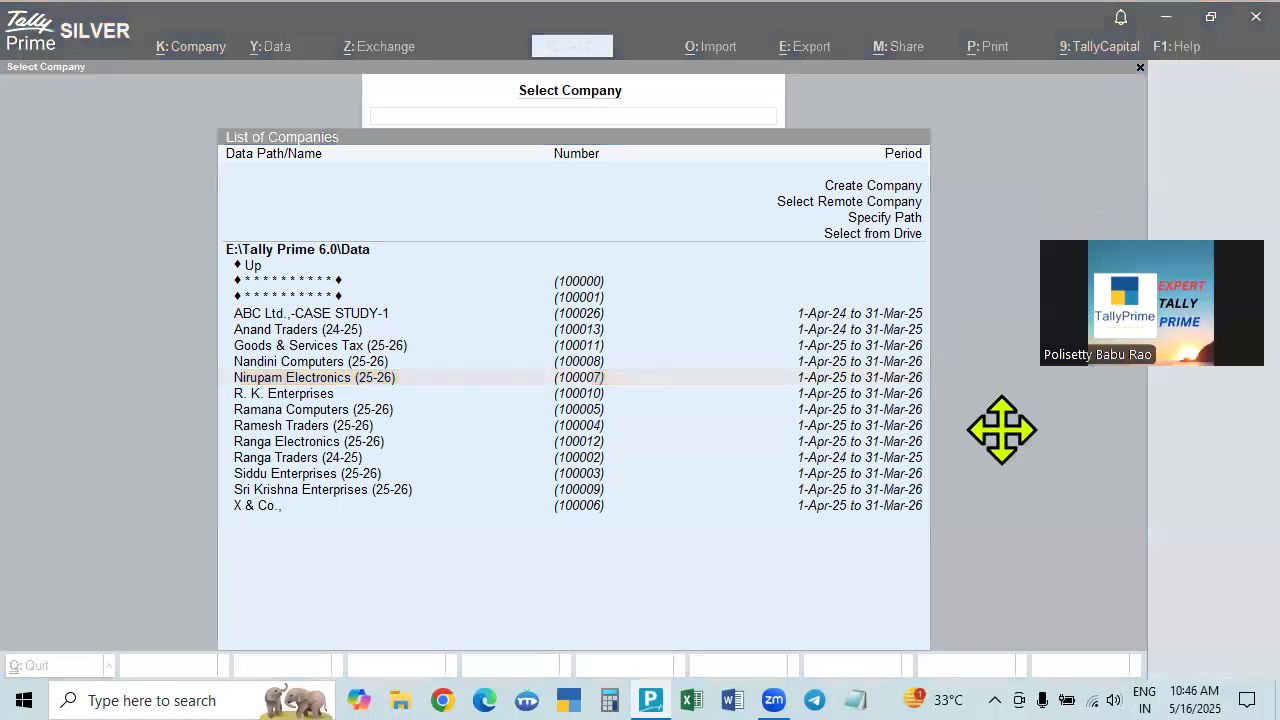
pyautogui.click(1002, 432)
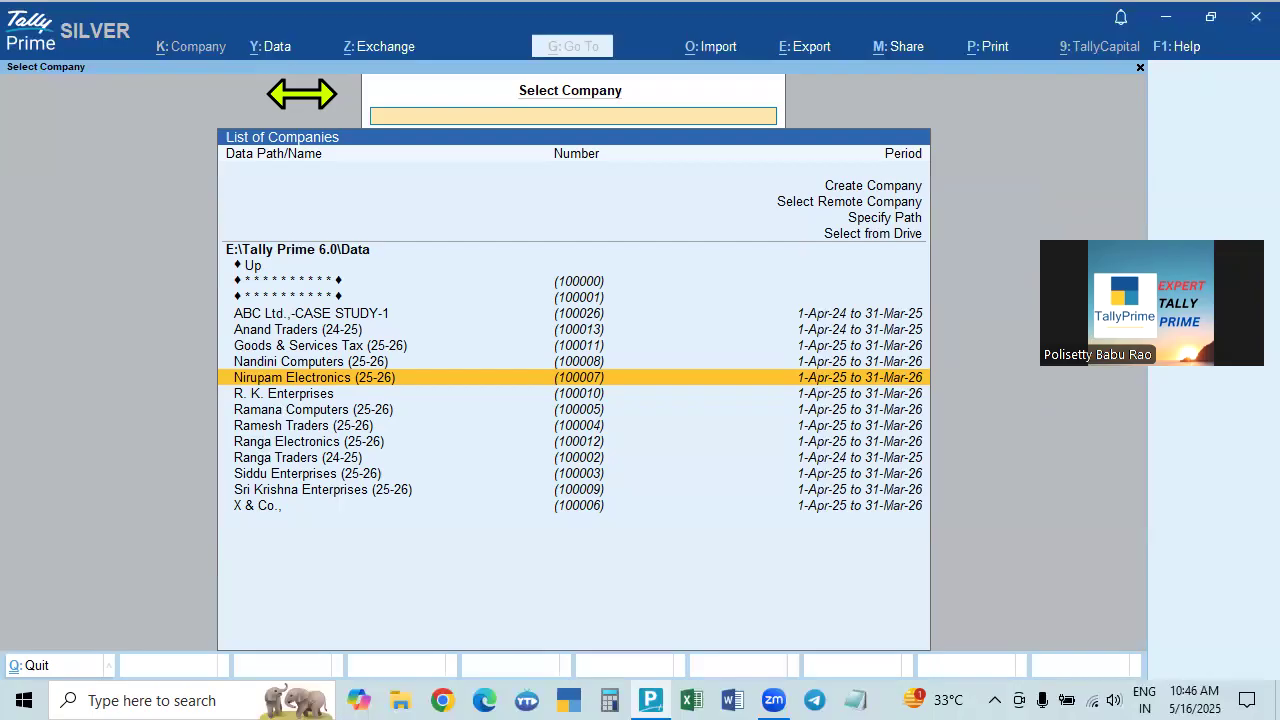
pyautogui.click(949, 454)
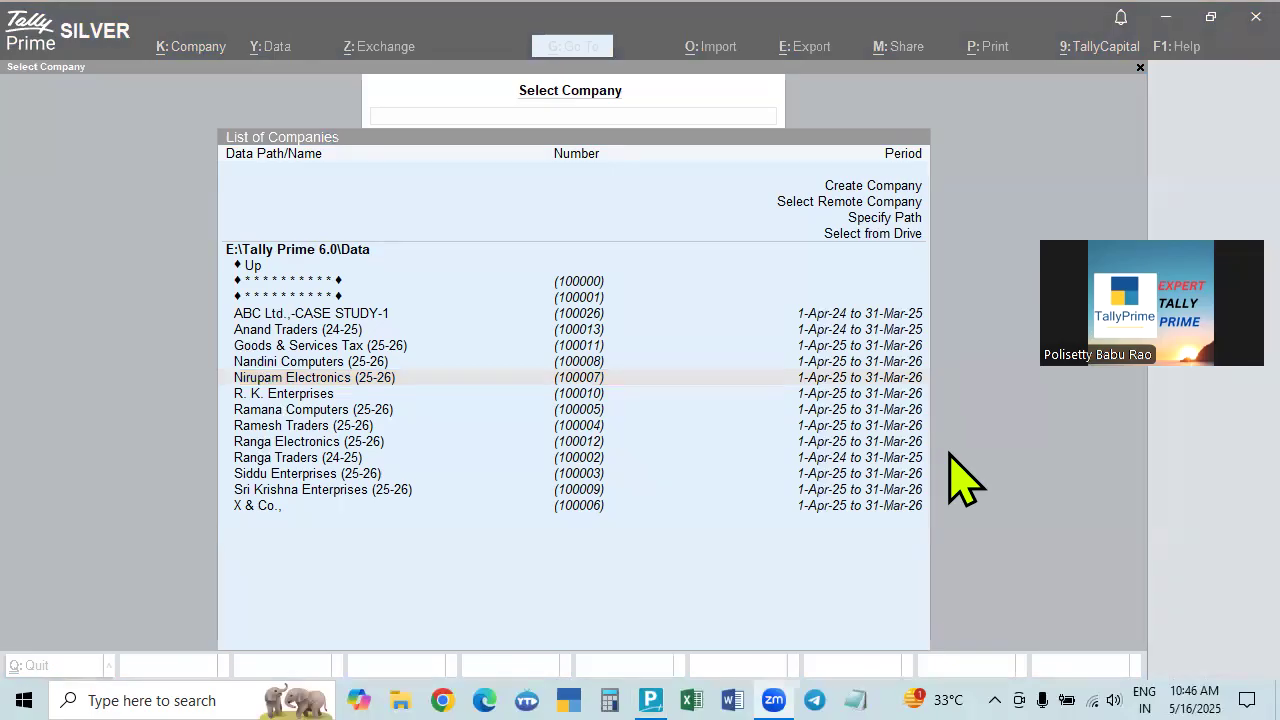
pyautogui.click(277, 50)
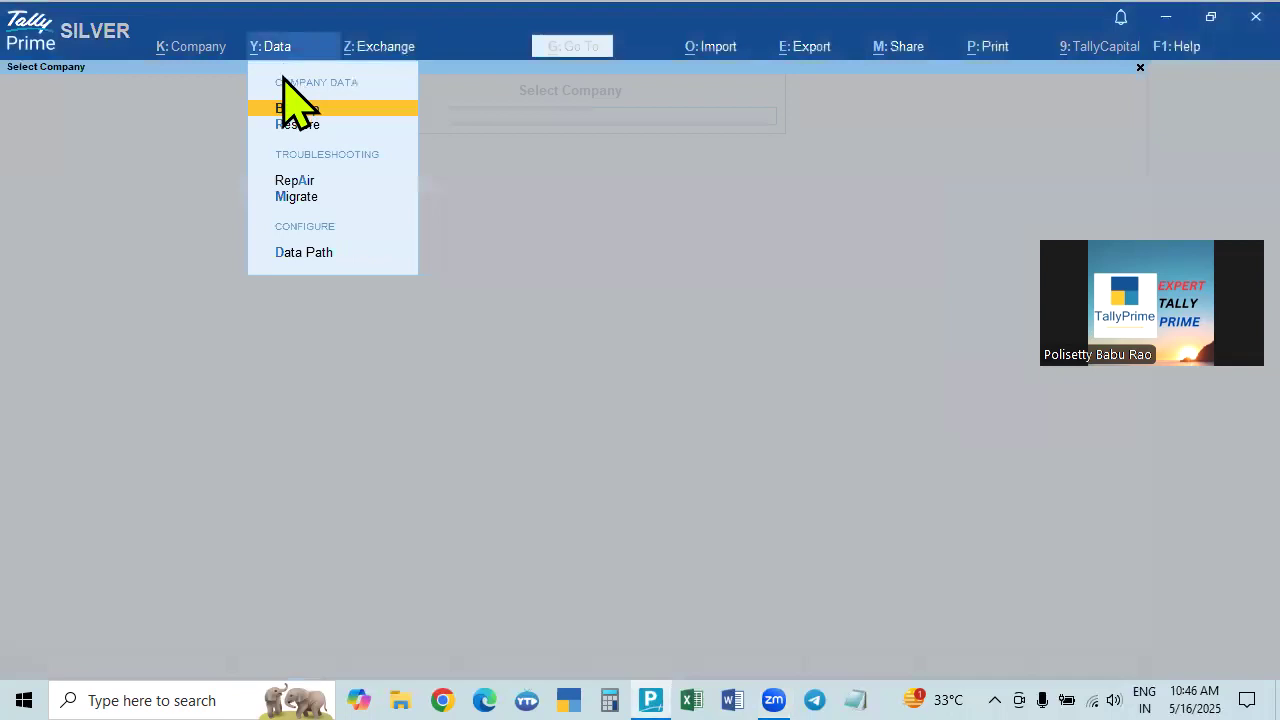
# View the Backup screen's F:\TALLY PRIME BACKUP 6.0 destination, then quit back to Select Company.
pyautogui.click(282, 111)
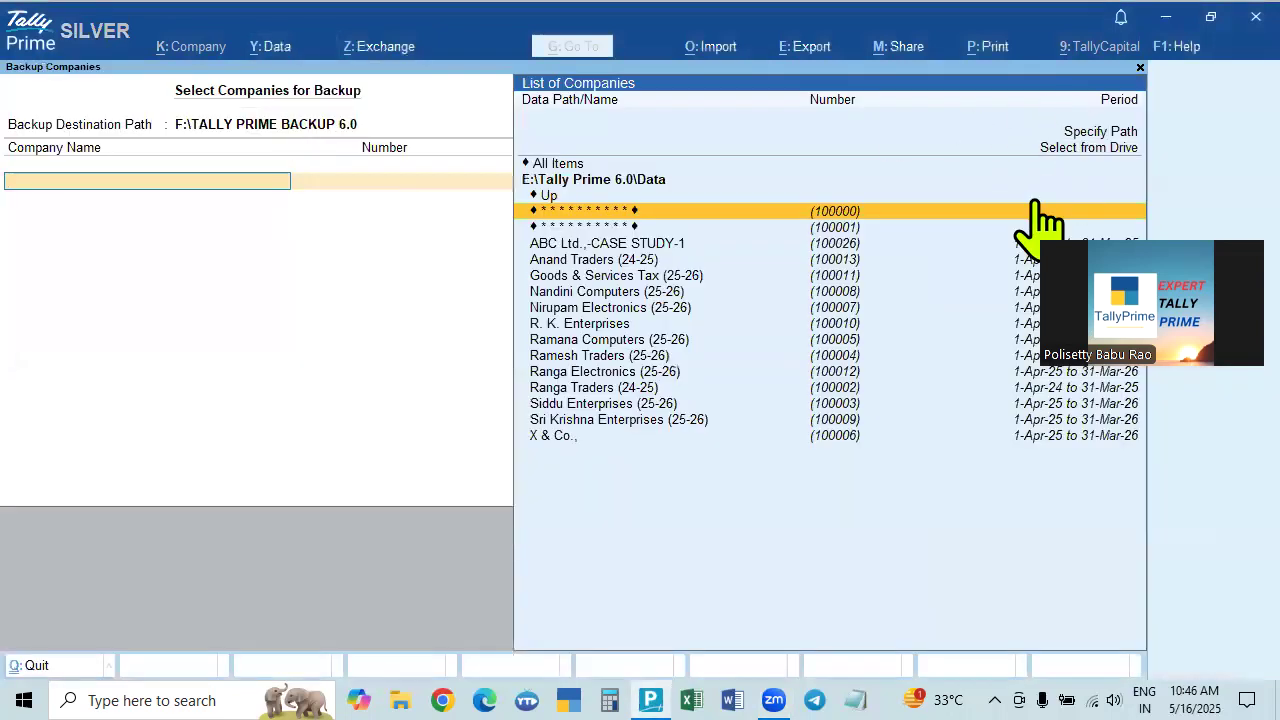
pyautogui.press('Escape')
pyautogui.press('y')
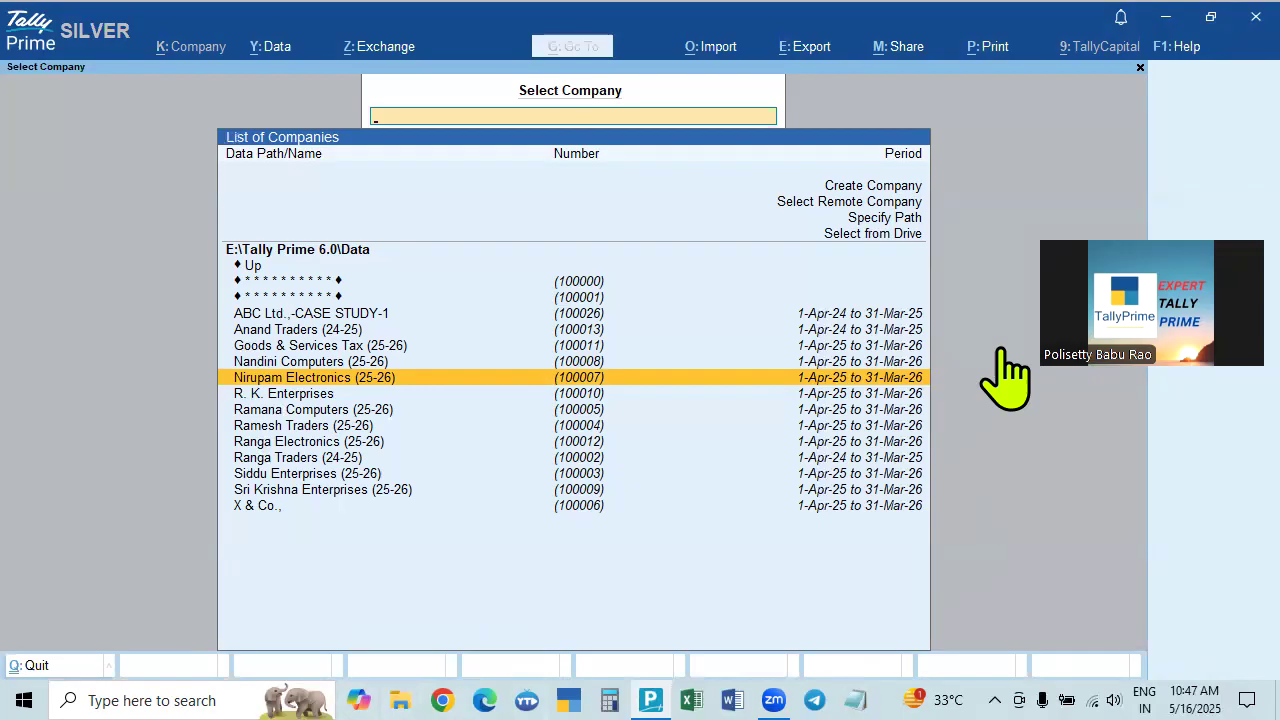
pyautogui.click(1172, 48)
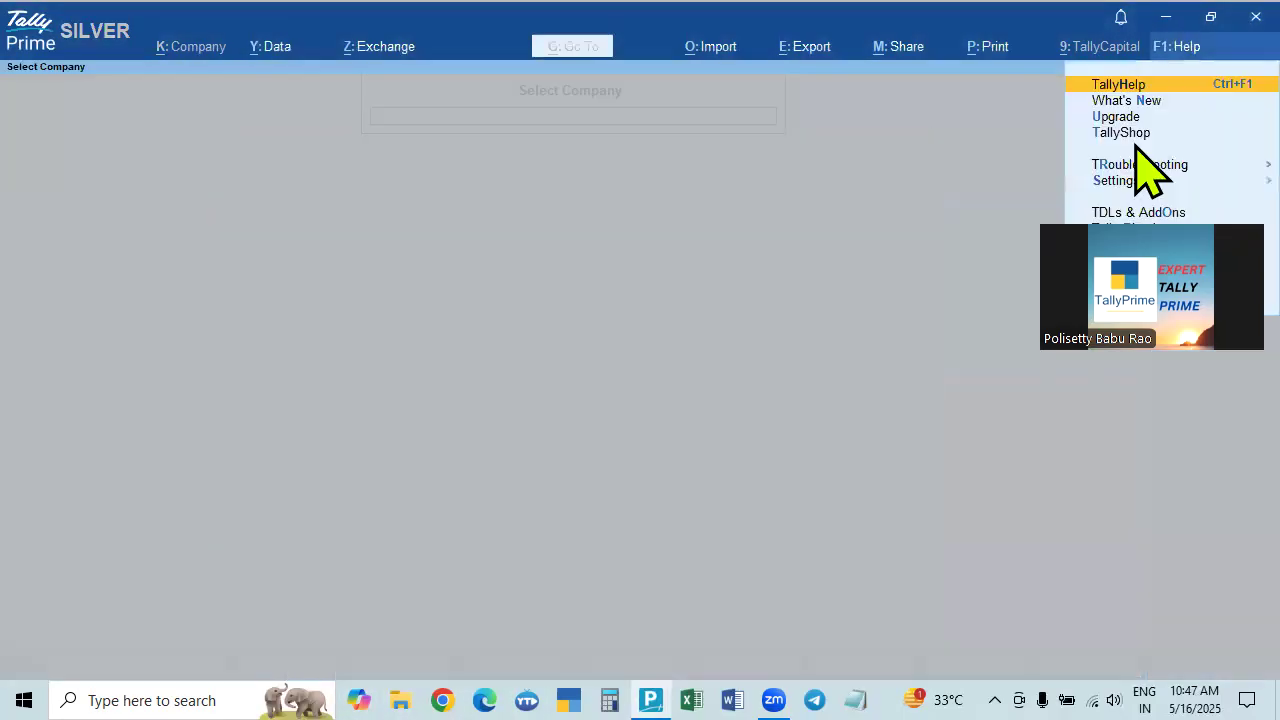
pyautogui.press('a')
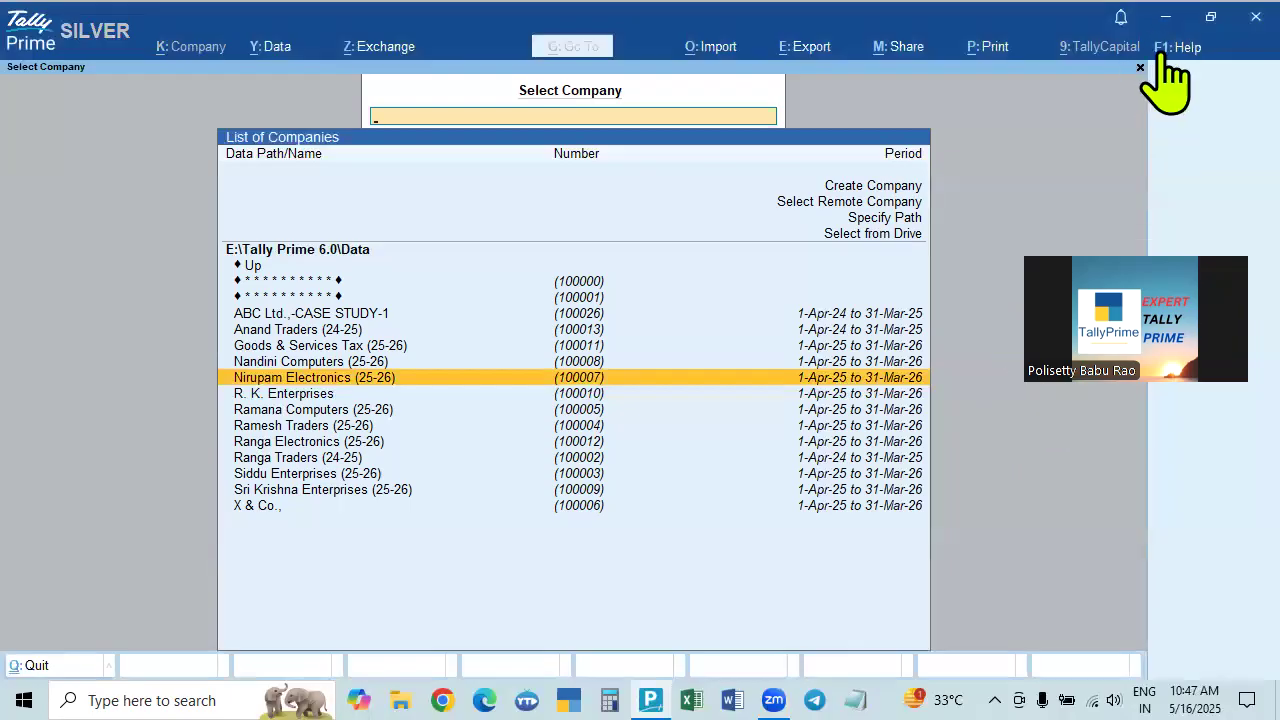
pyautogui.click(1168, 48)
pyautogui.click(1150, 213)
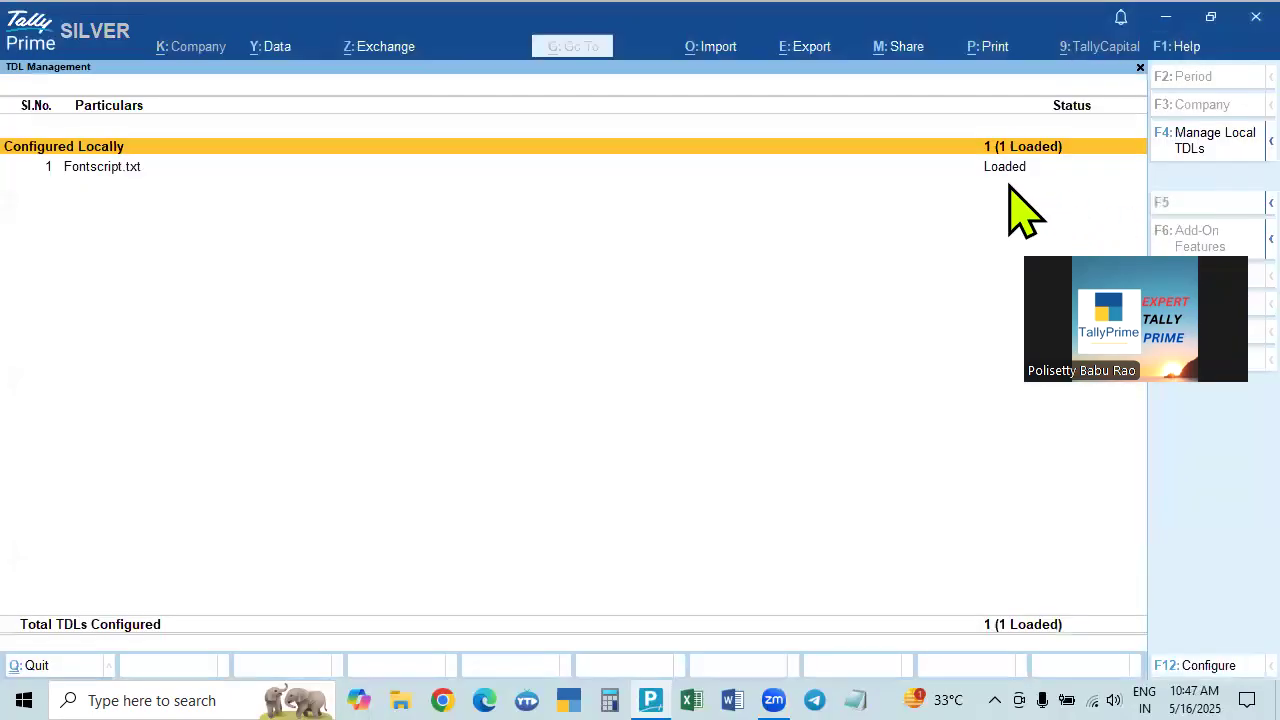
pyautogui.press('Escape')
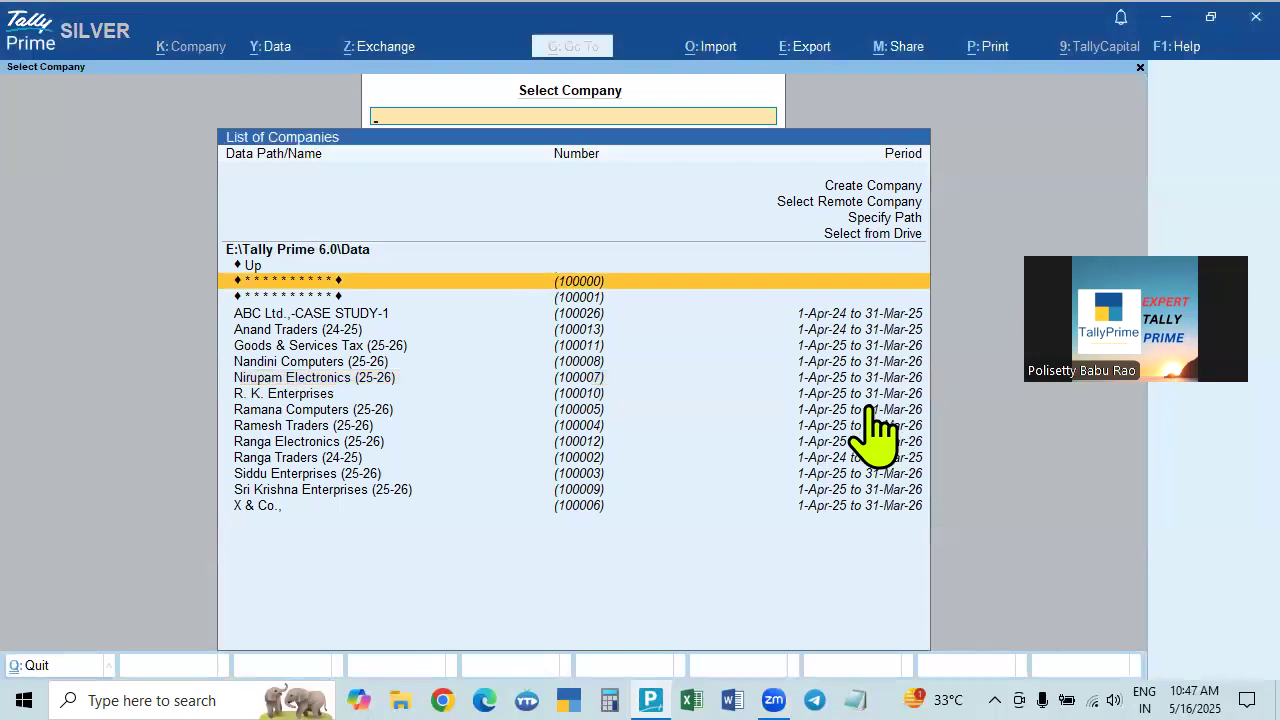
pyautogui.click(399, 699)
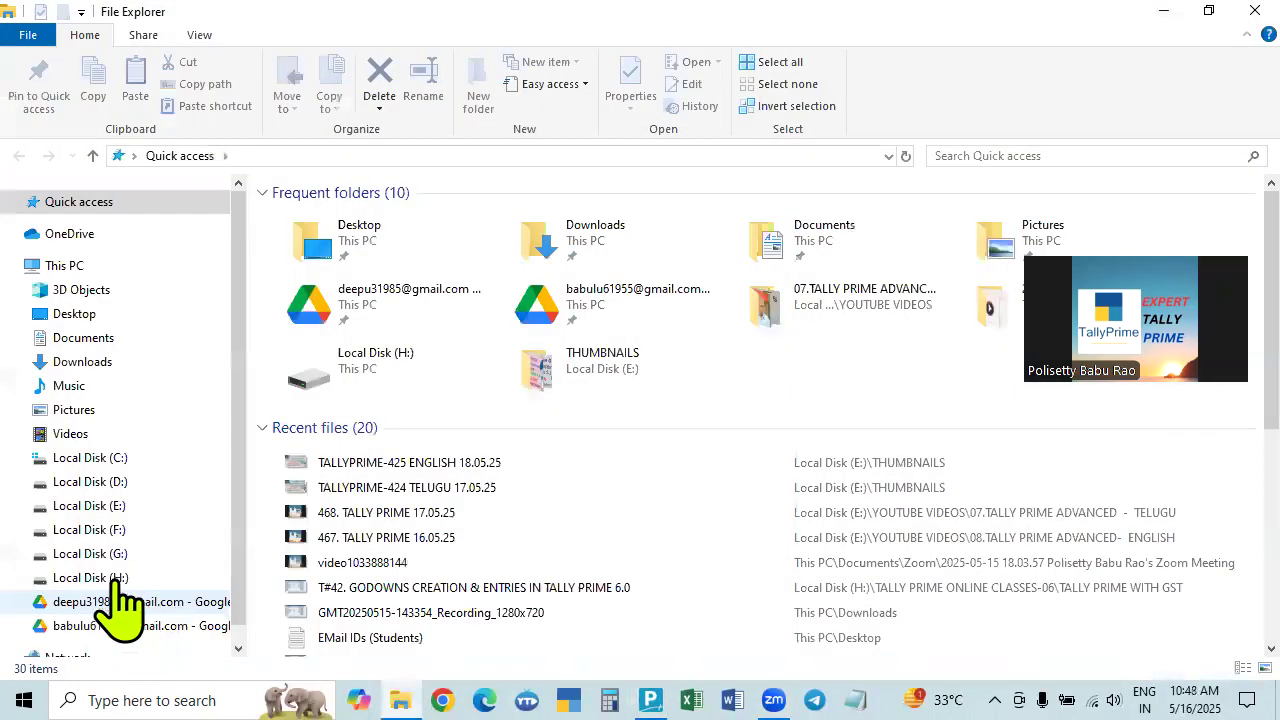
# Show Local Disk (H:) and open Prime Auto Backup Script 6.0 in Notepad.
pyautogui.click(104, 580)
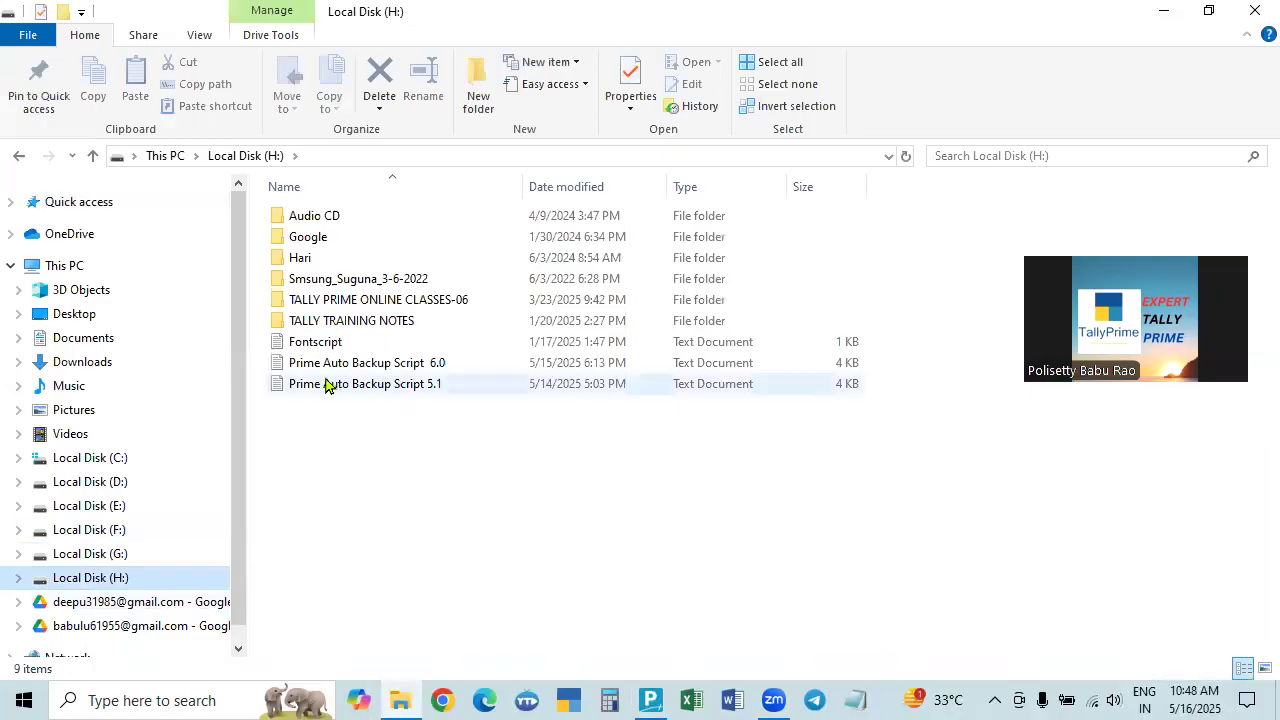
pyautogui.click(428, 370)
pyautogui.doubleClick(428, 370)
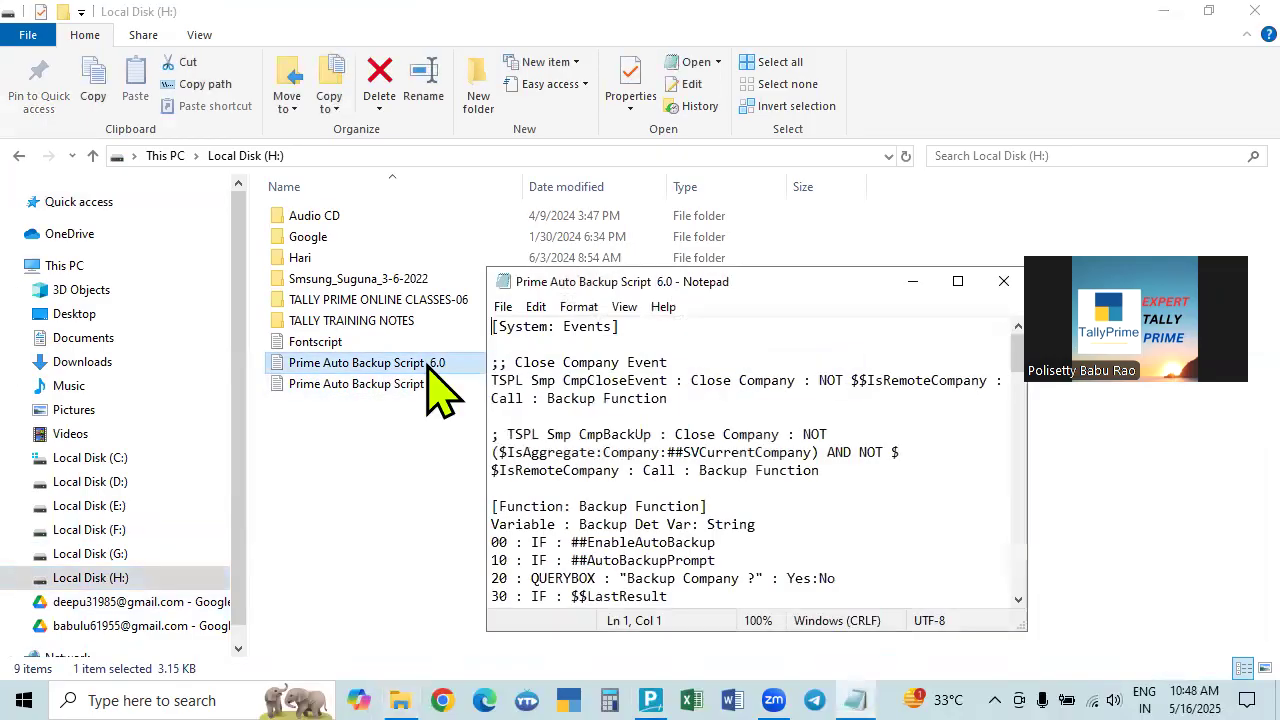
pyautogui.scroll(-2, 803, 423)
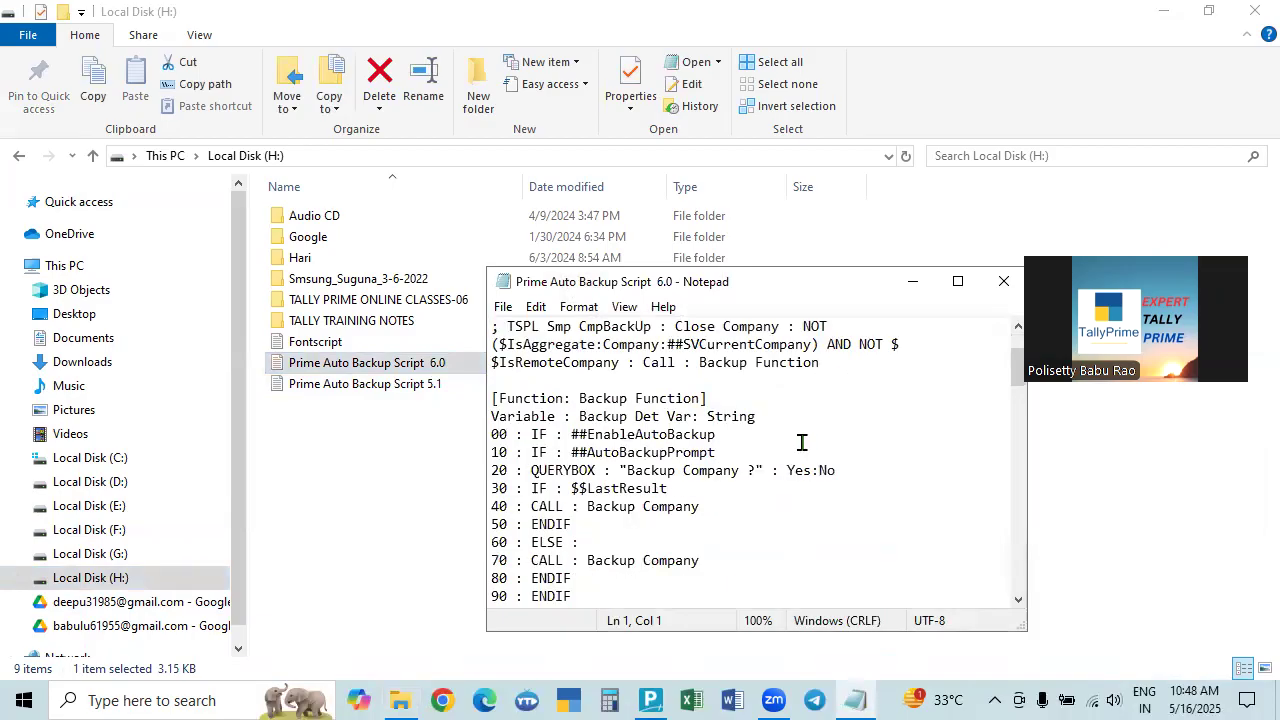
pyautogui.scroll(-10, 797, 455)
pyautogui.scroll(-5, 797, 460)
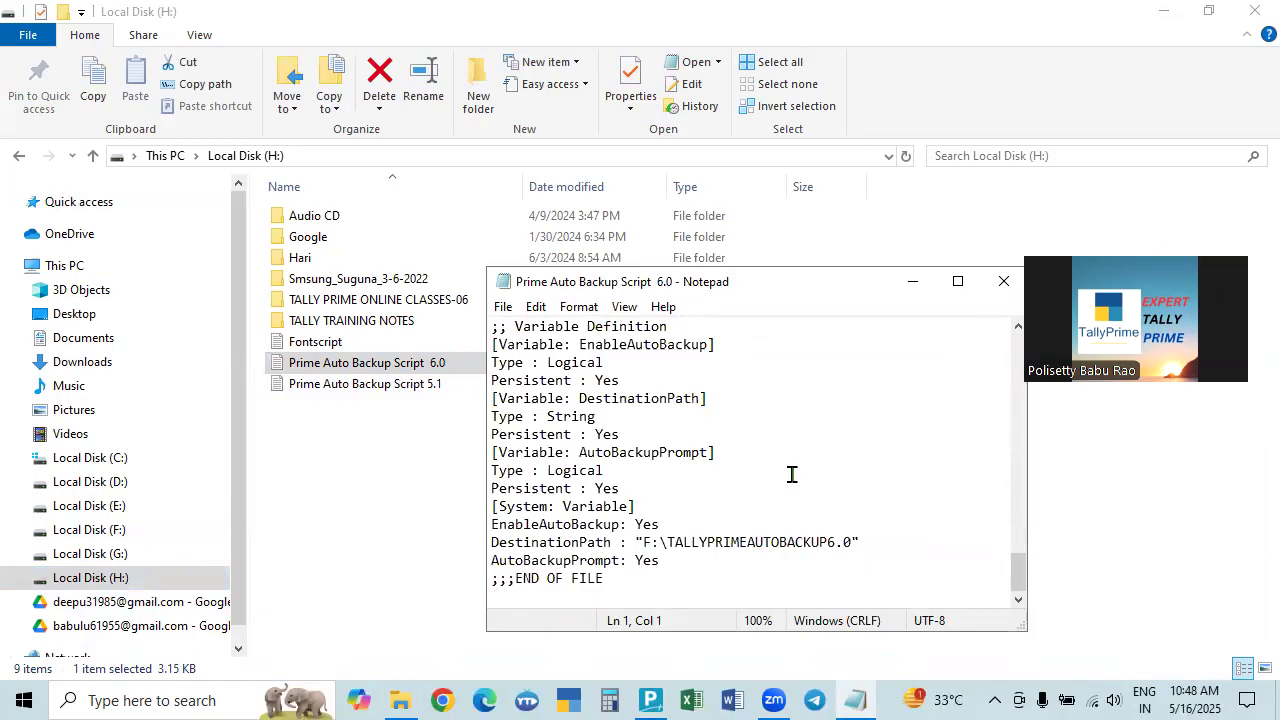
# Glance at Local Disk (F:) folders, then return to H: and select the 6.0 script.
pyautogui.click(95, 531)
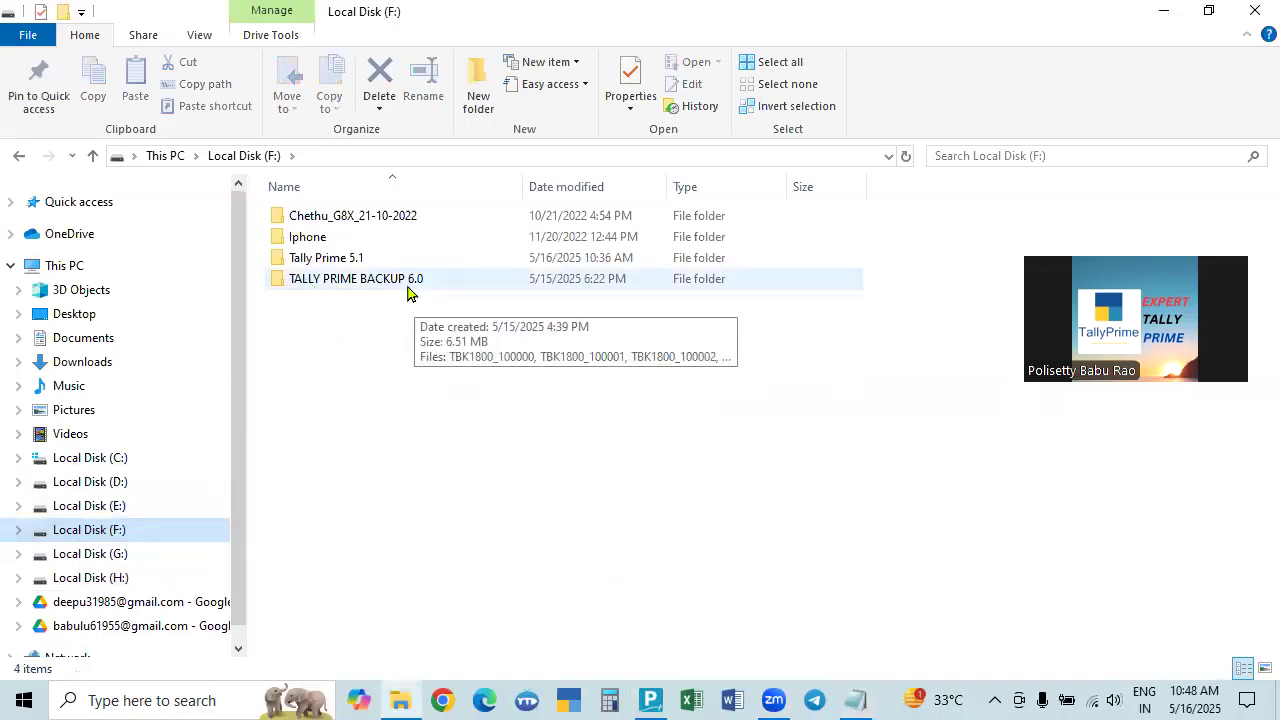
pyautogui.click(100, 578)
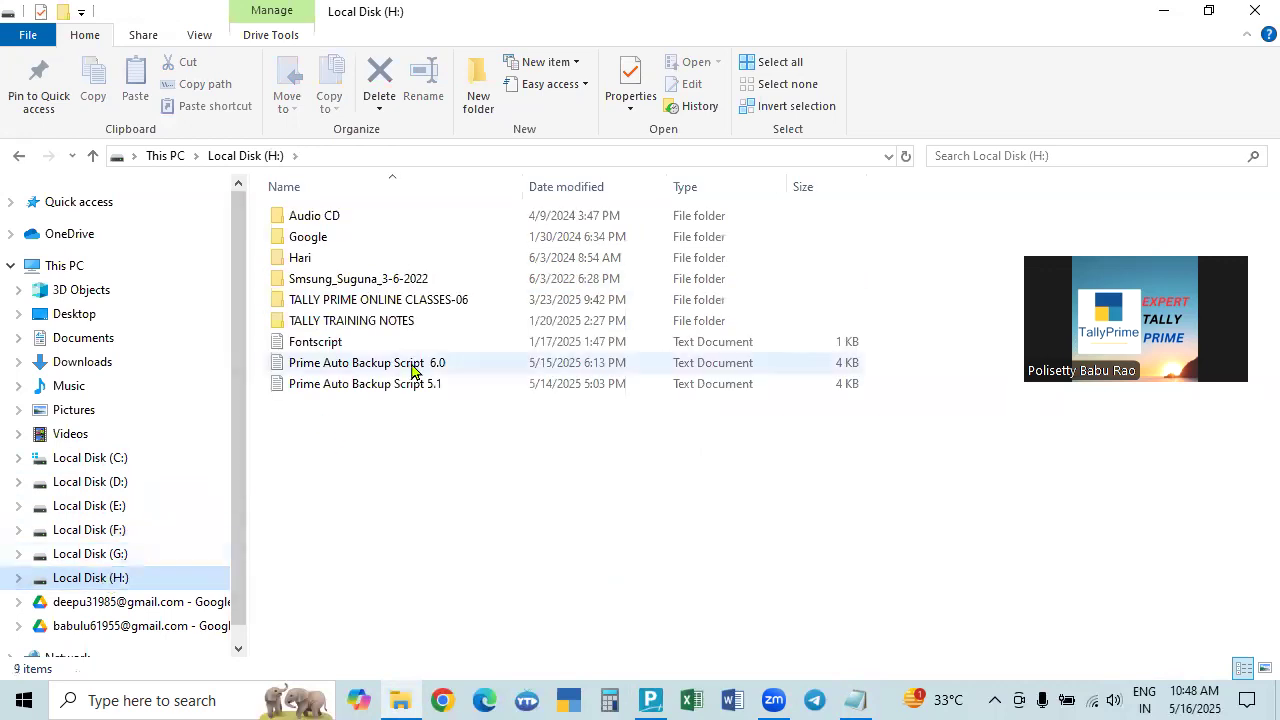
pyautogui.click(412, 366)
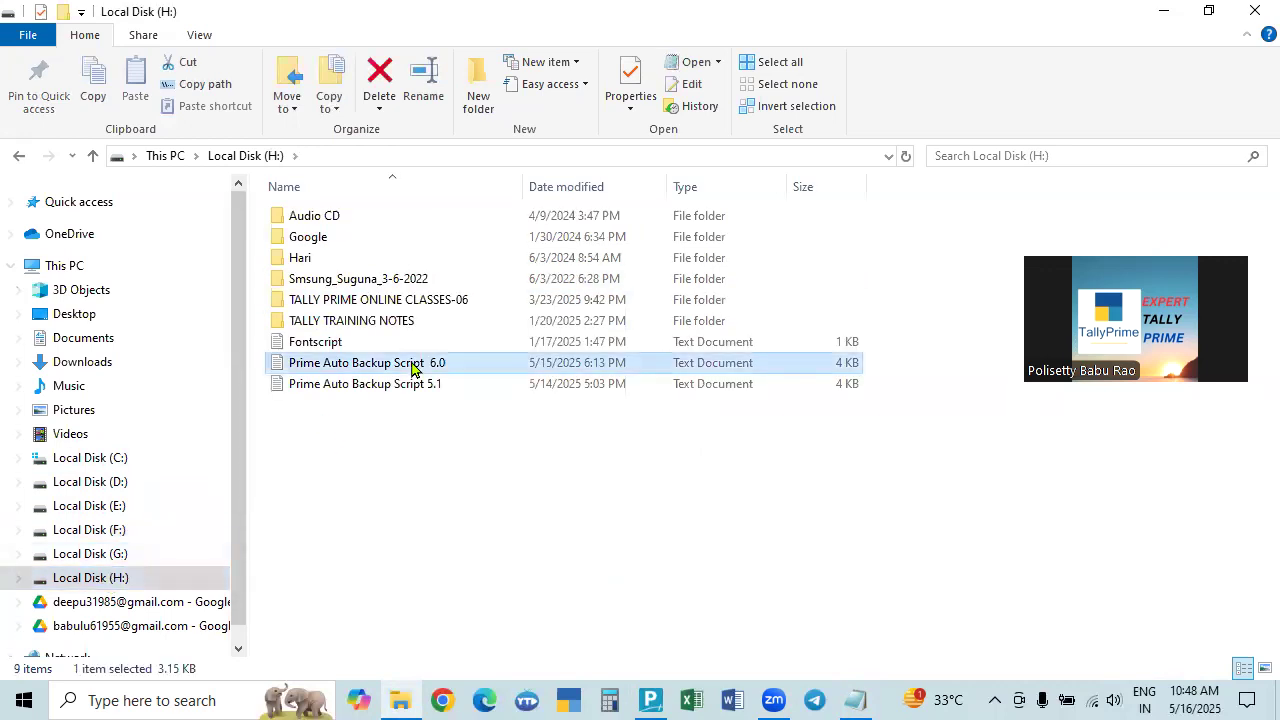
# Reopen the script and point out DestinationPath F:\TALLYPRIMEAUTOBACKUP6.0 at the end of the file.
pyautogui.doubleClick(412, 366)
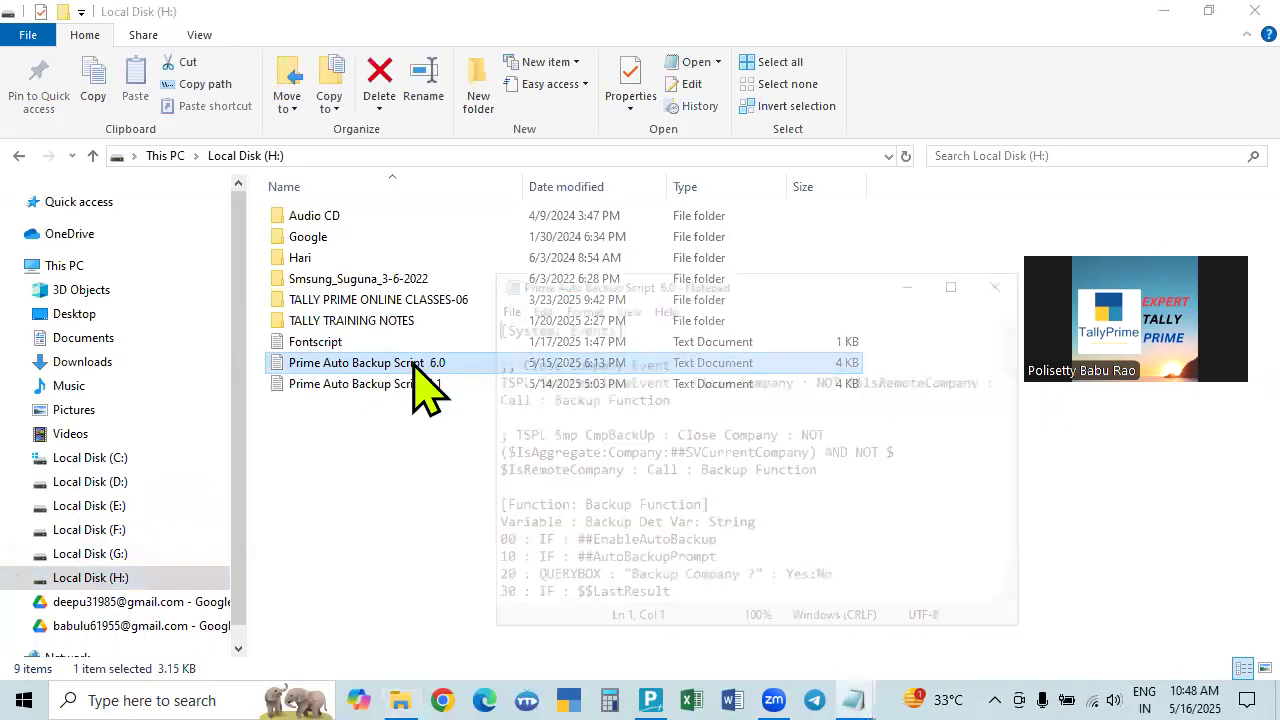
pyautogui.scroll(-8, 826, 474)
pyautogui.scroll(-10, 826, 484)
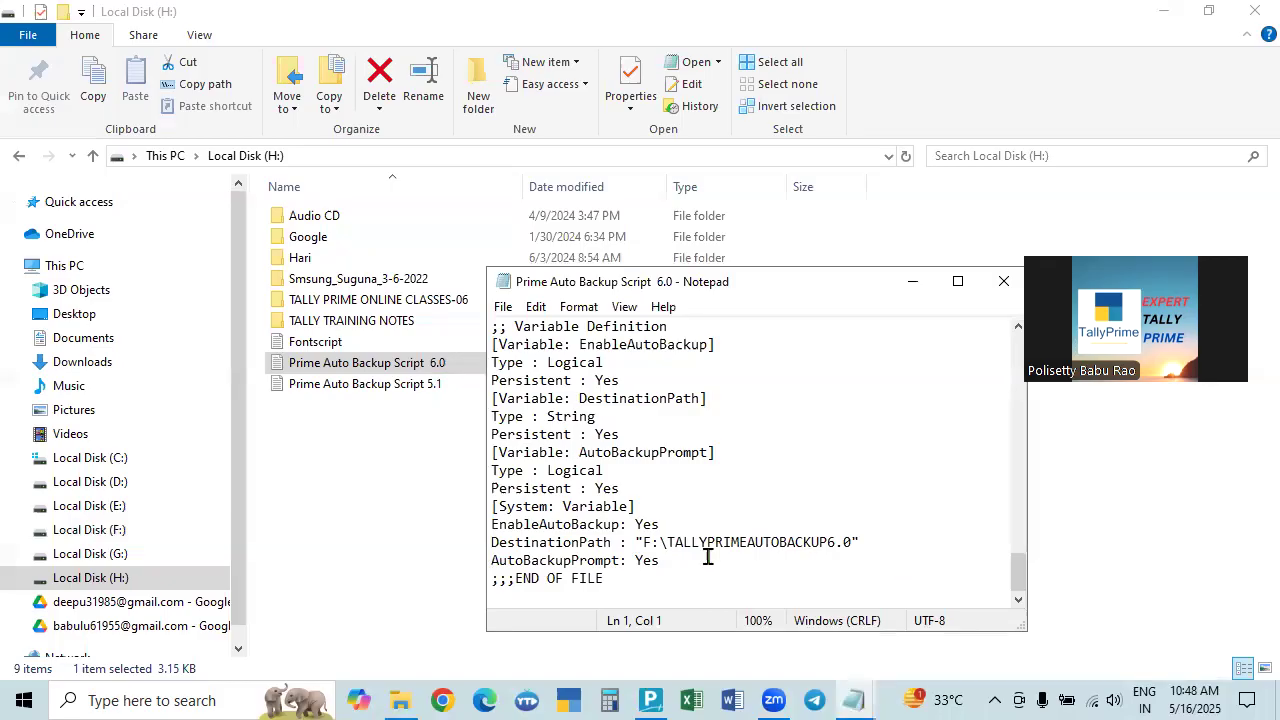
pyautogui.click(651, 544)
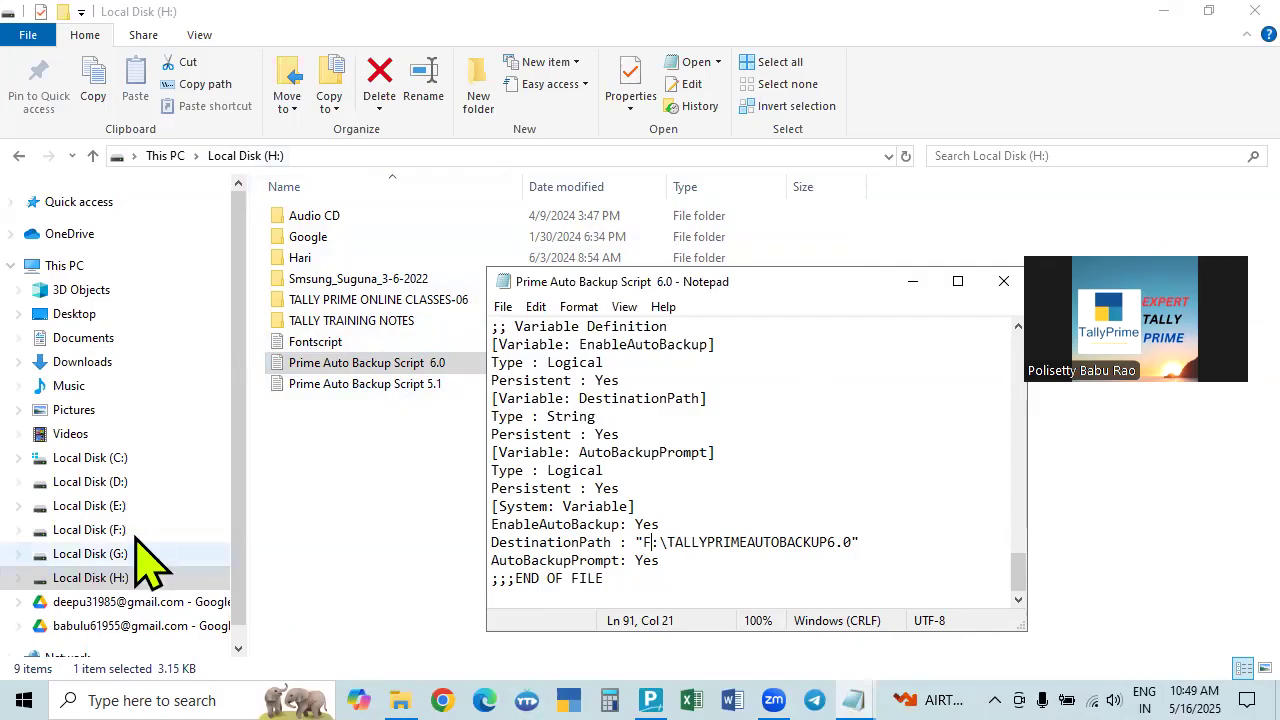
# Check the Tally Prime 6.0 folder on E:, then reopen the H: backup script.
pyautogui.click(101, 508)
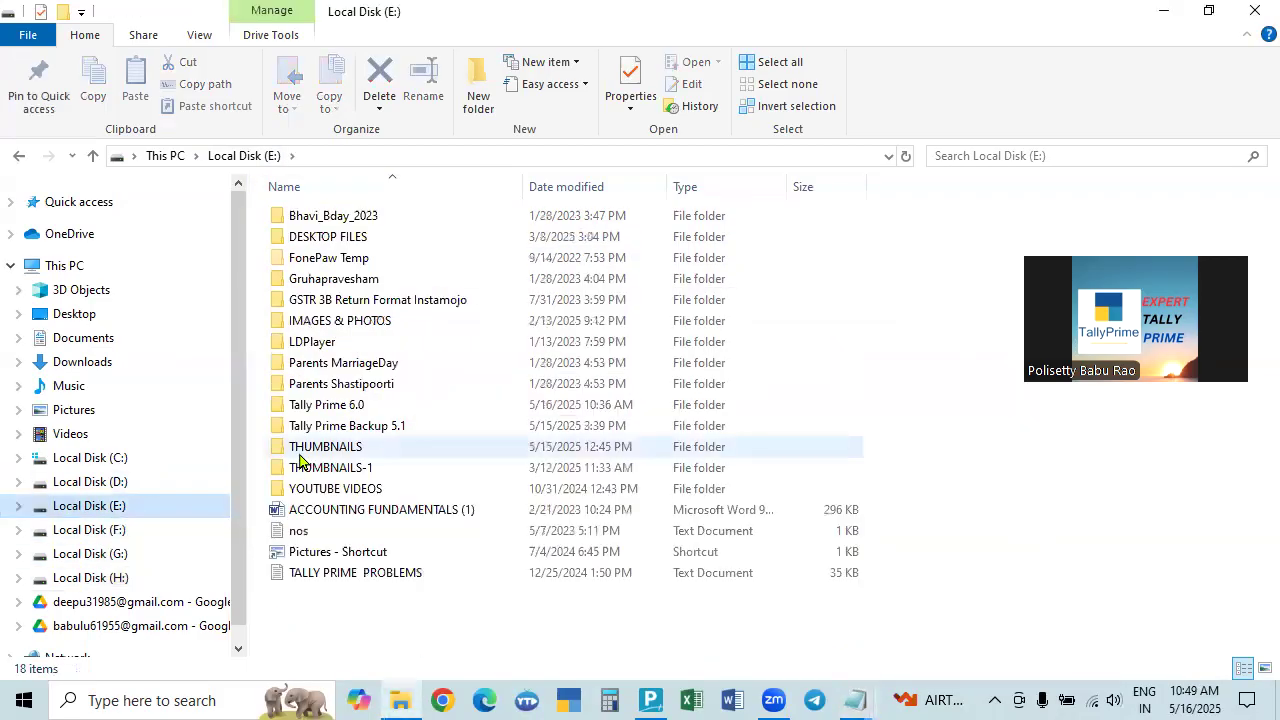
pyautogui.click(323, 410)
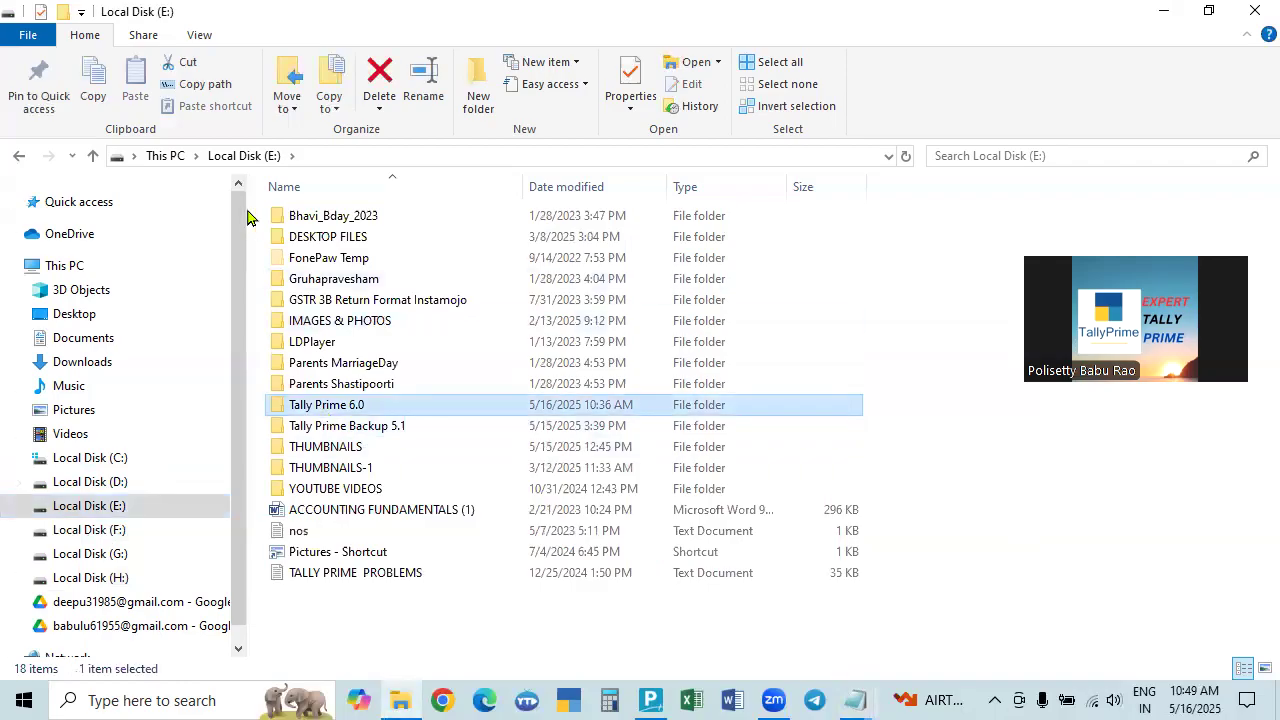
pyautogui.click(110, 580)
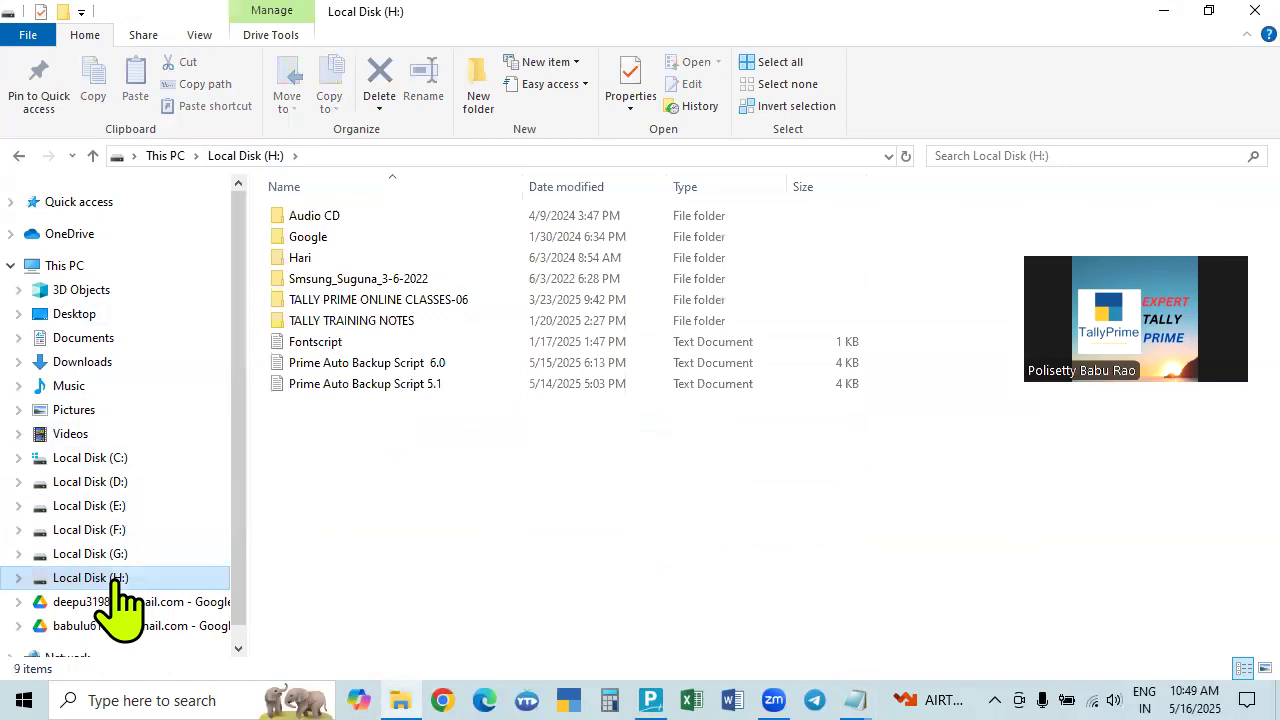
pyautogui.doubleClick(397, 366)
pyautogui.scroll(-5, 753, 522)
pyautogui.scroll(-10, 753, 522)
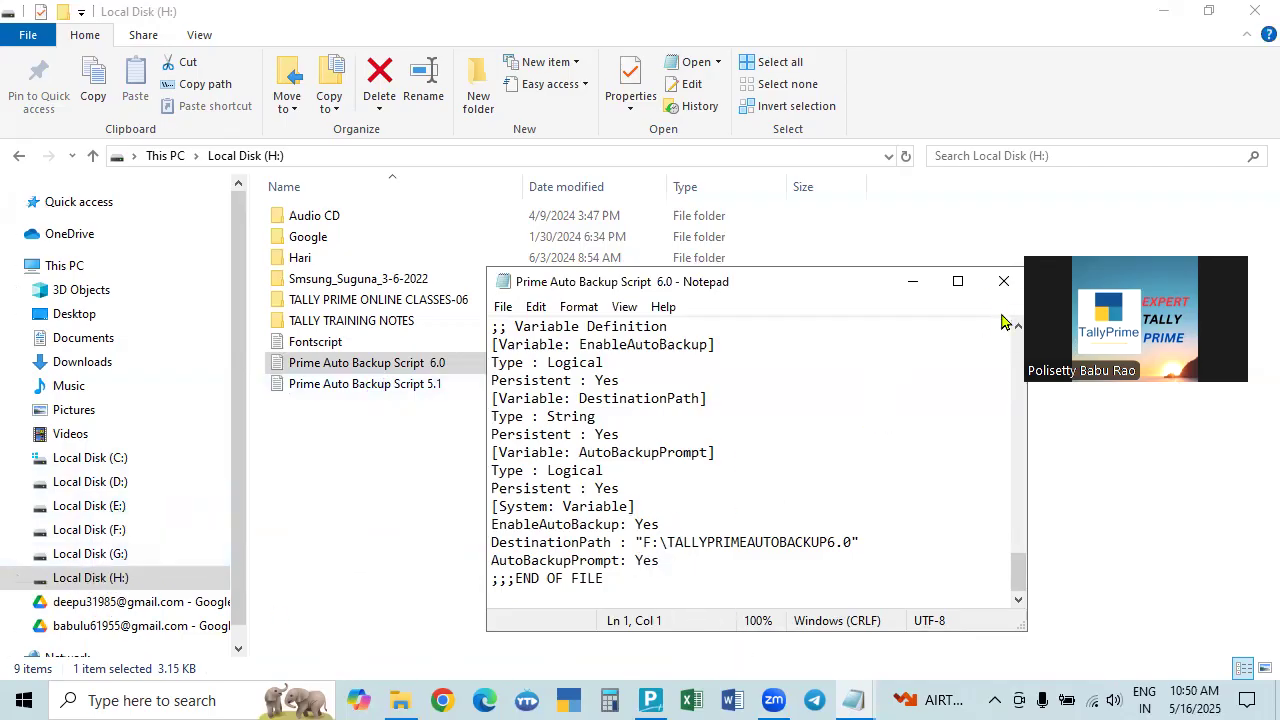
# Close all Notepad script windows, minimise File Explorer, and bring TallyPrime to the front.
pyautogui.click(1004, 281)
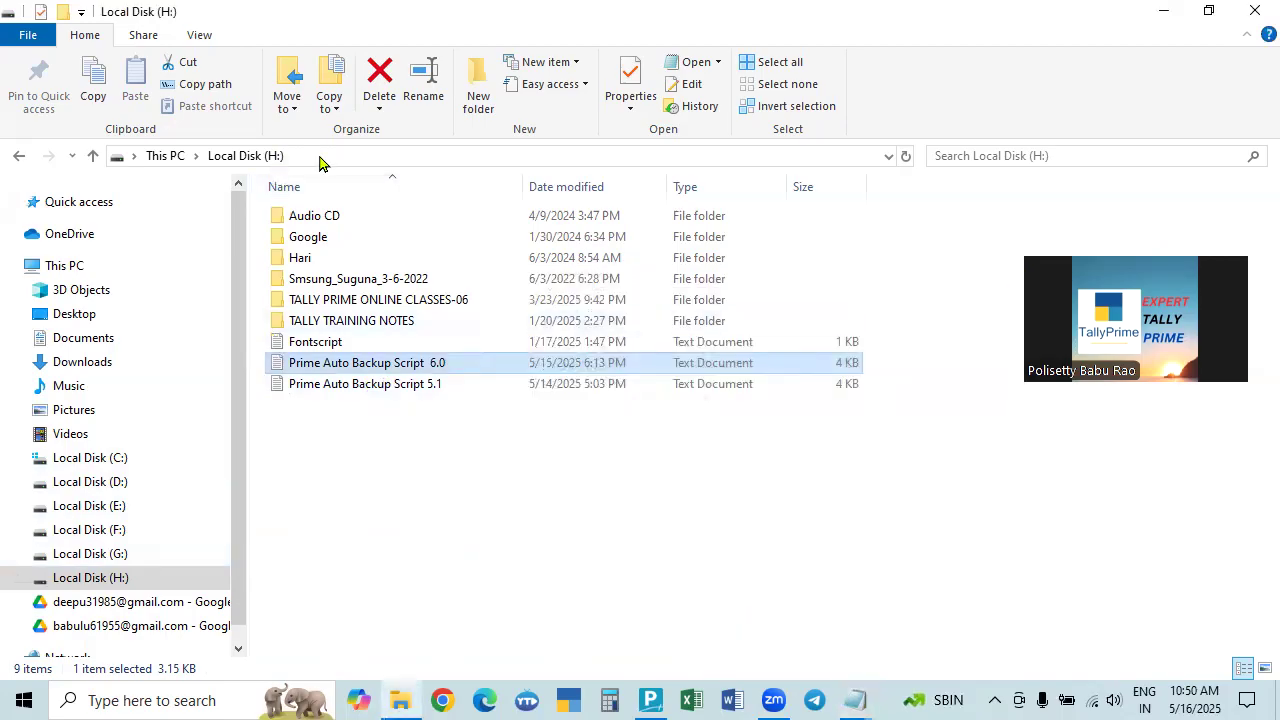
pyautogui.click(1186, 12)
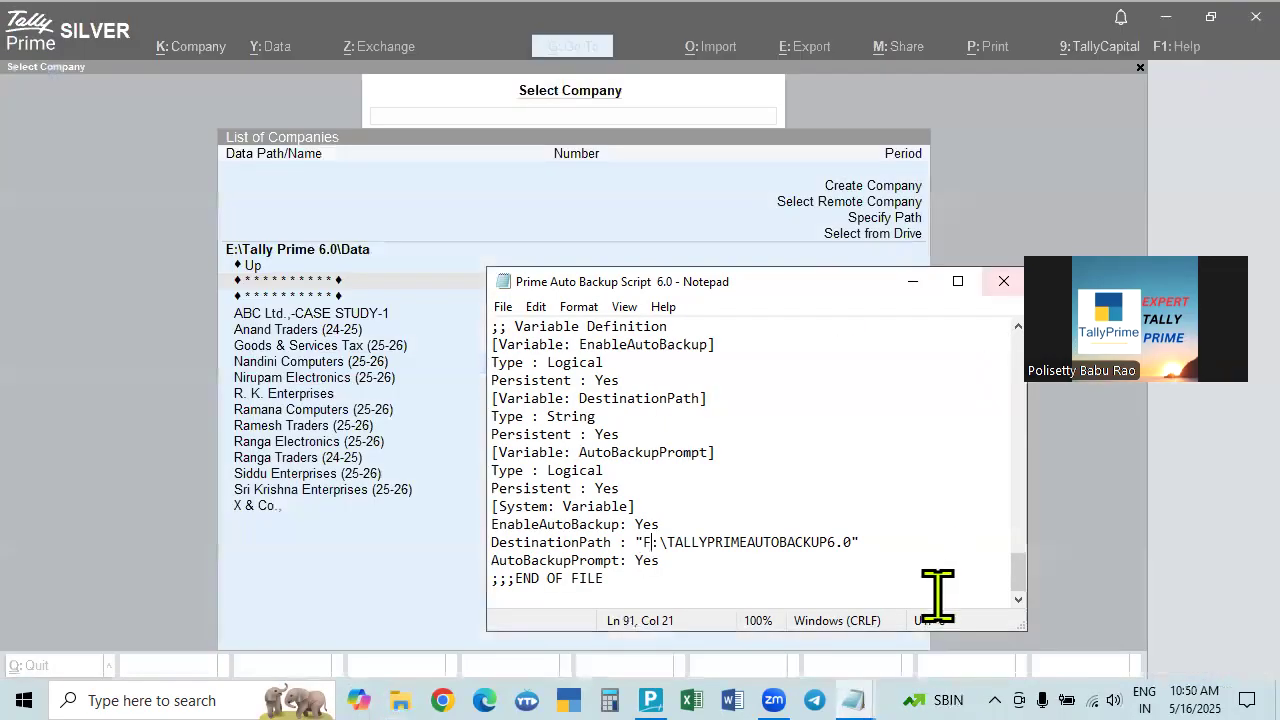
pyautogui.click(1008, 284)
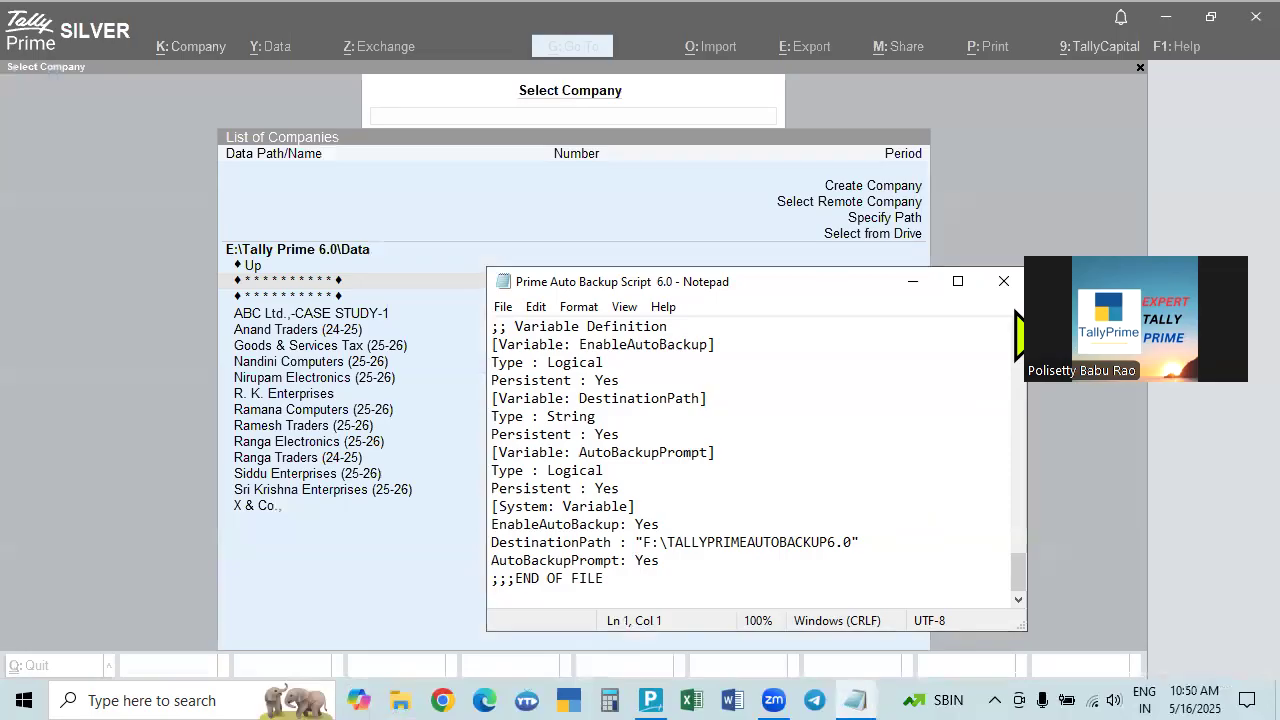
pyautogui.click(1004, 281)
pyautogui.moveTo(1007, 312); pyautogui.dragTo(1010, 342)
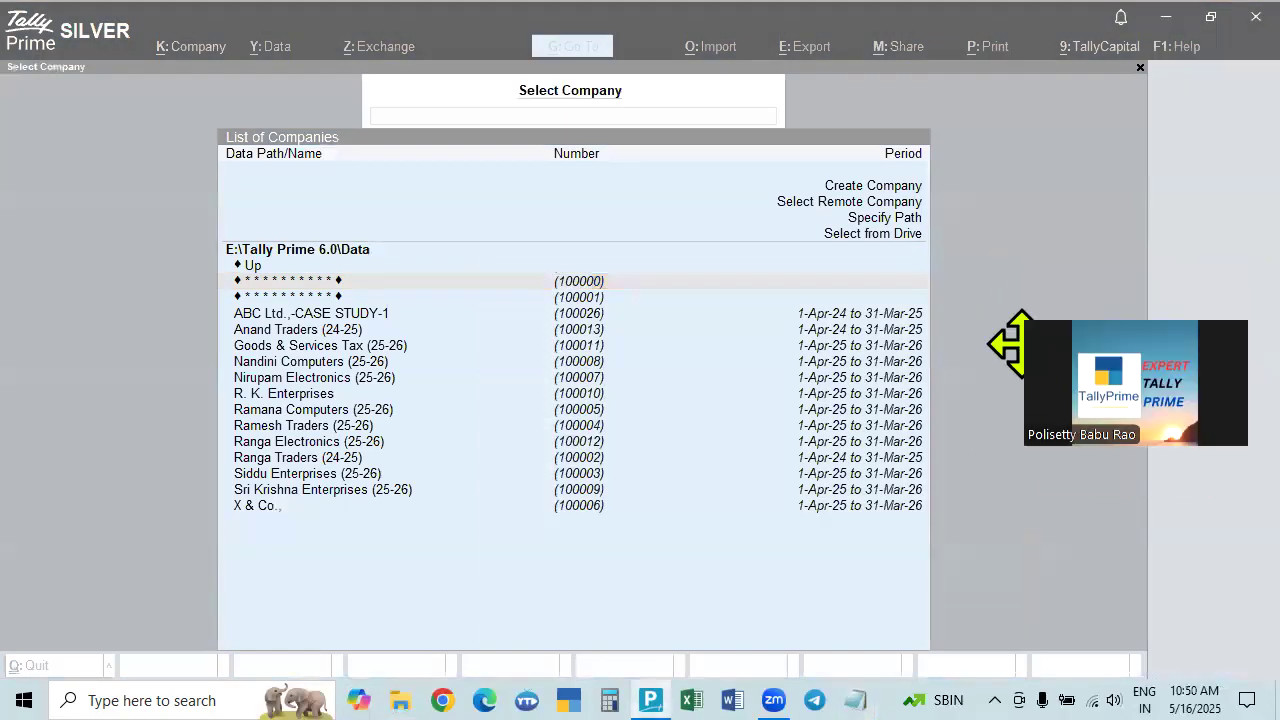
pyautogui.click(1090, 195)
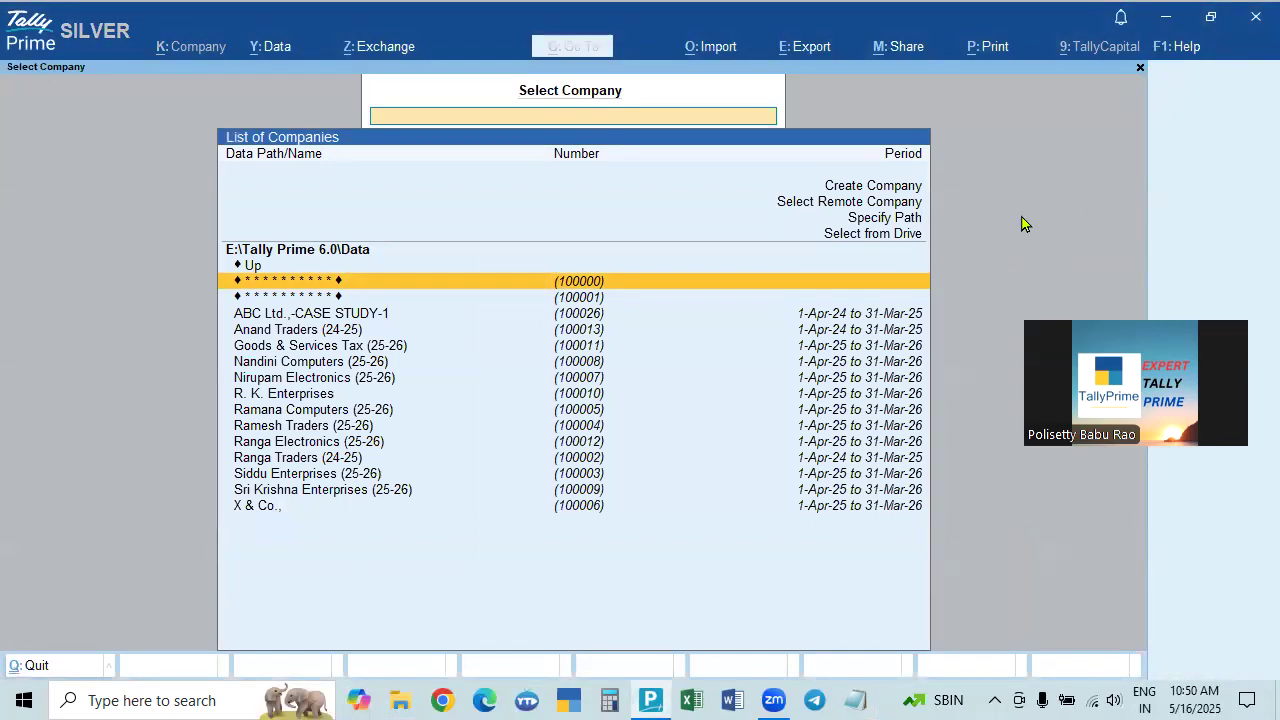
# Open Help > TDLs & Add-Ons and select the loaded Fontscript.txt entry.
pyautogui.click(1165, 50)
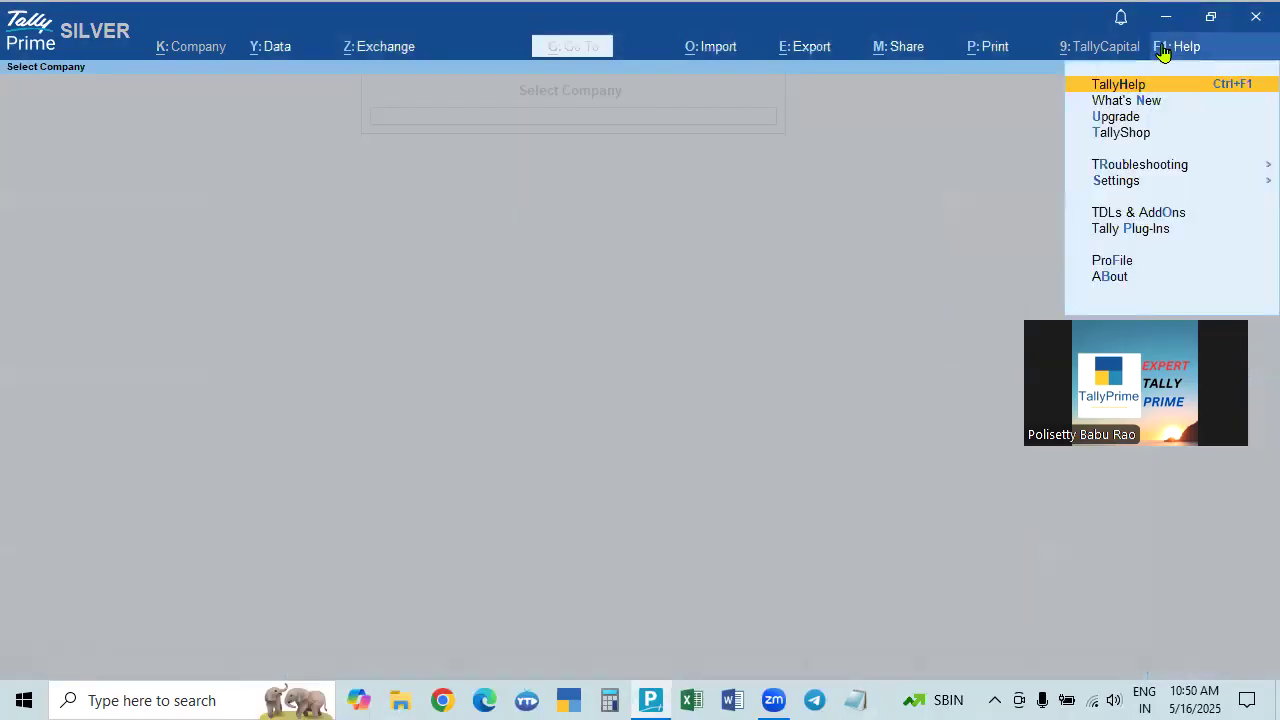
pyautogui.click(1141, 213)
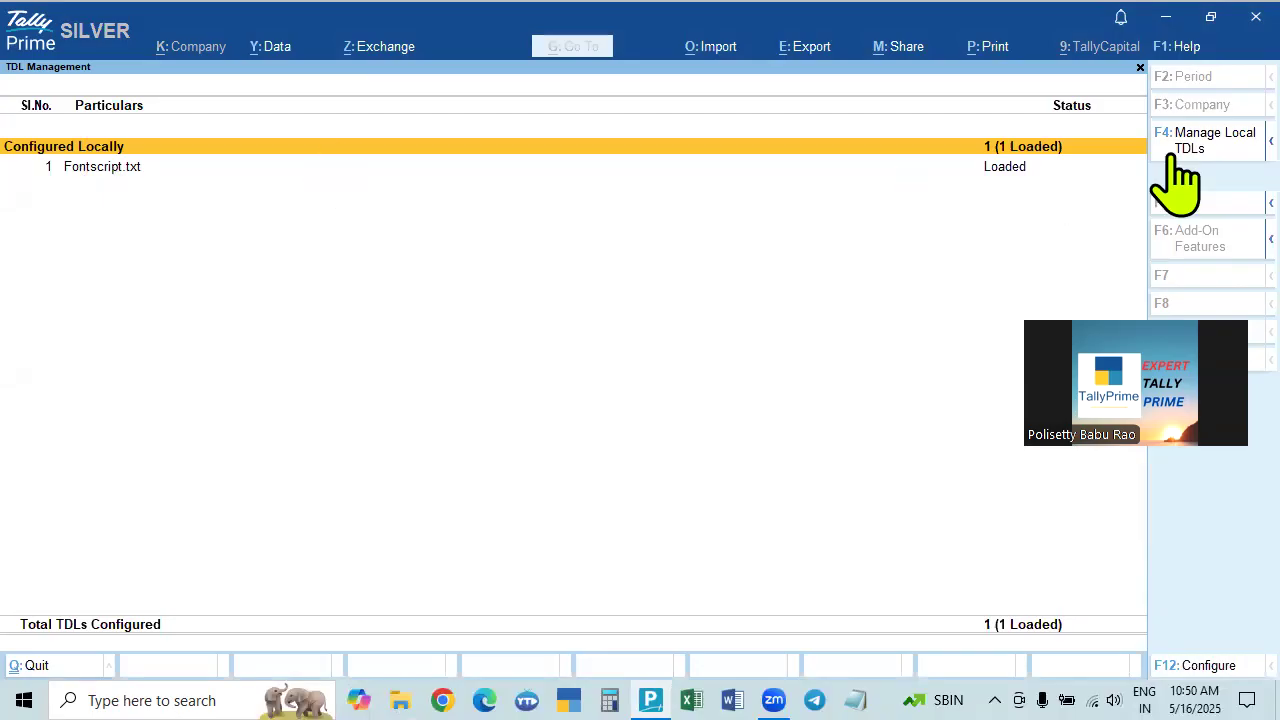
pyautogui.click(1021, 175)
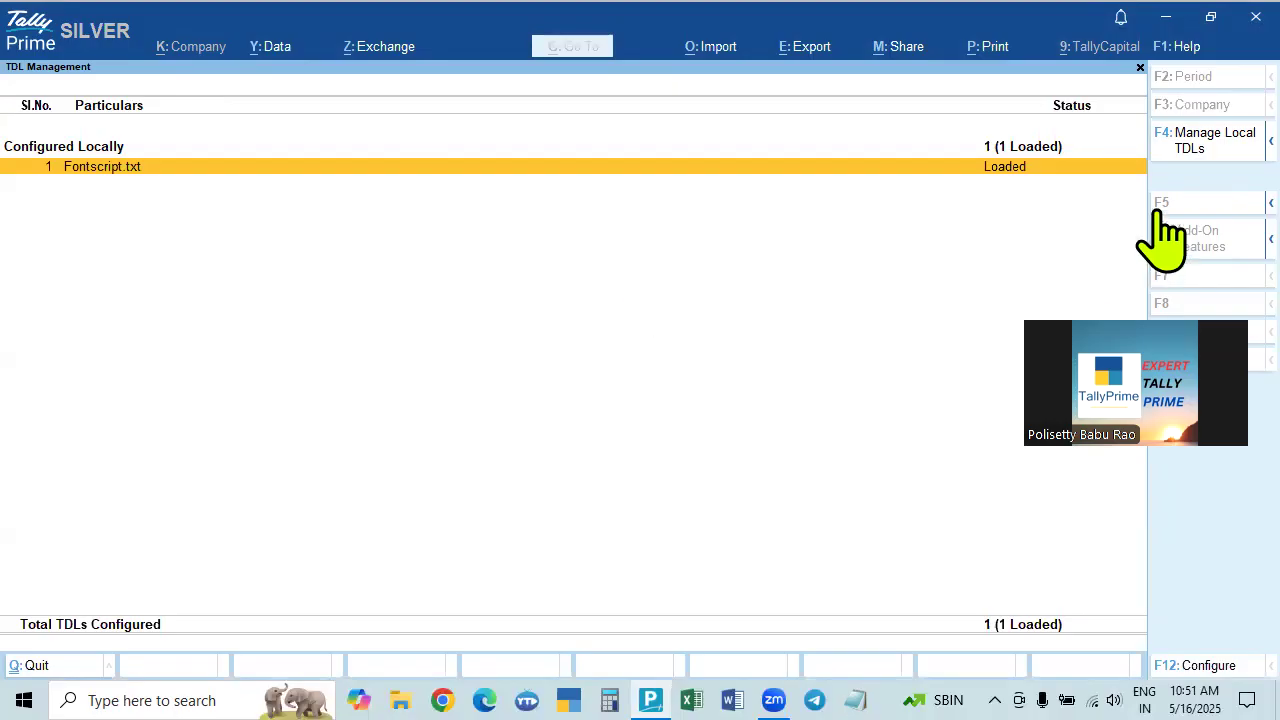
# Add Prime Auto Backup Script 6.0.txt from drive H: as a new local TDL below Fontscript.txt.
pyautogui.click(1190, 145)
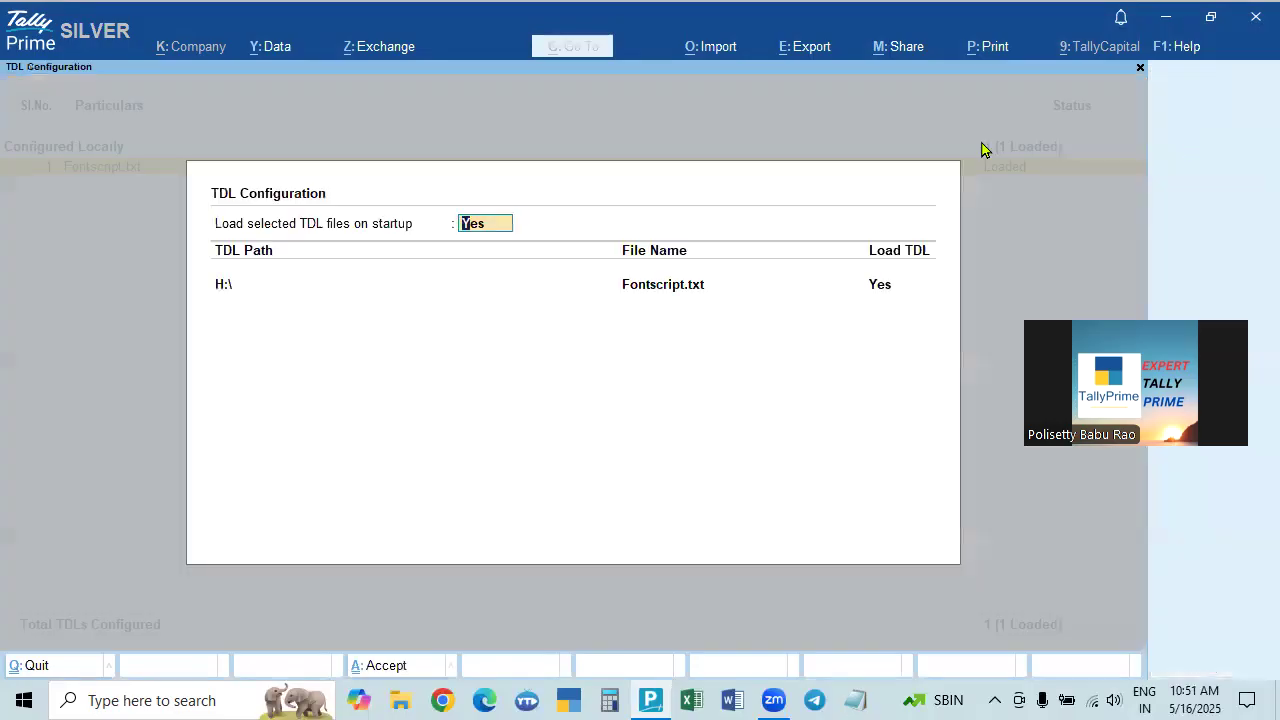
pyautogui.press('Return')
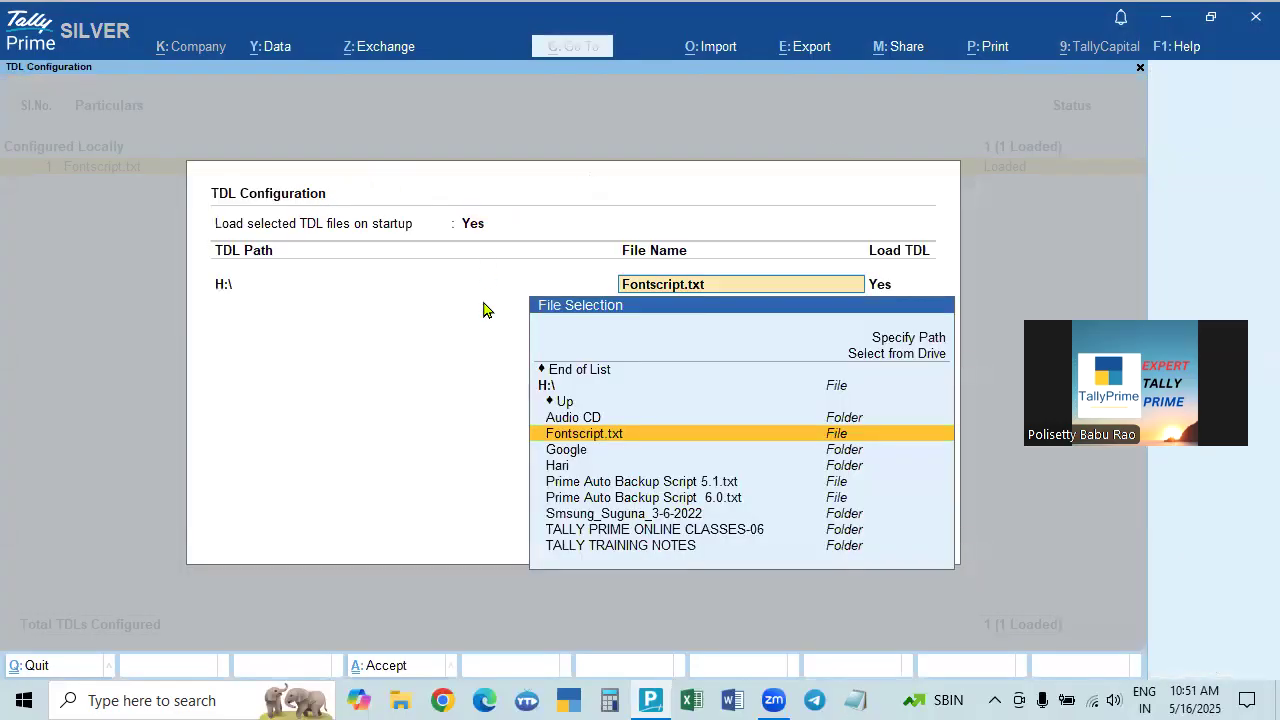
pyautogui.press('Return')
pyautogui.press('Return')
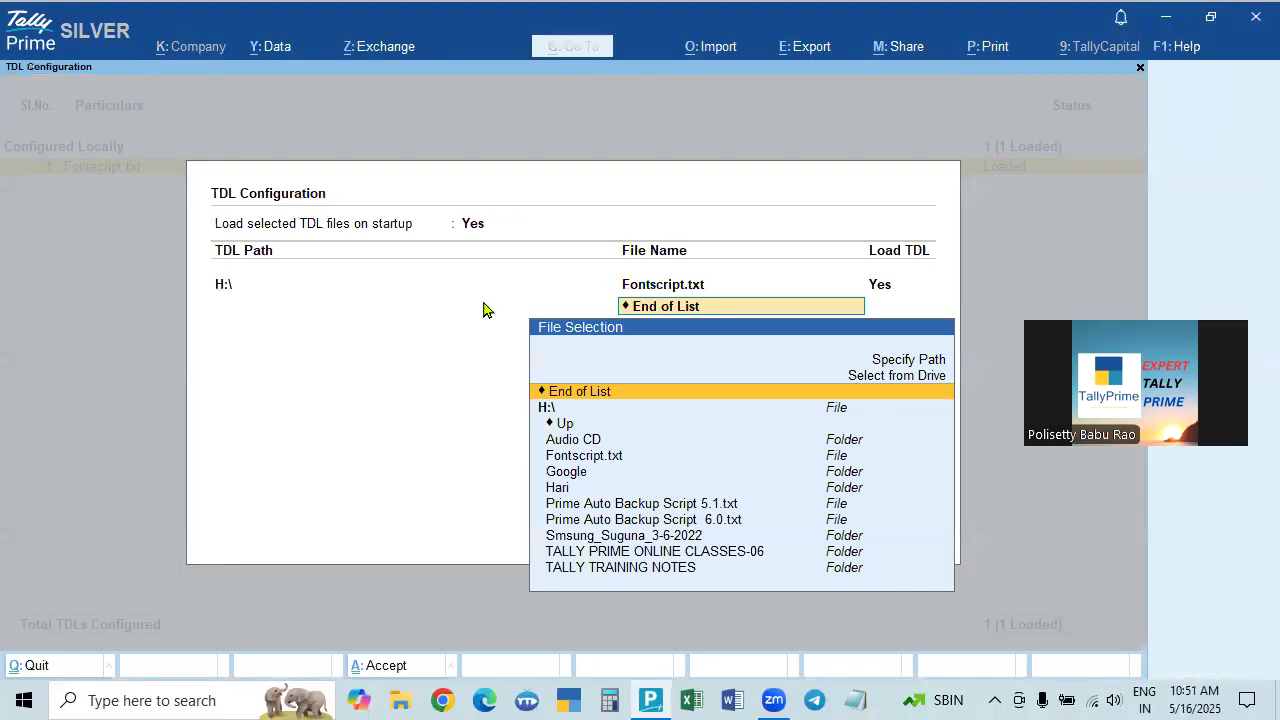
pyautogui.click(896, 378)
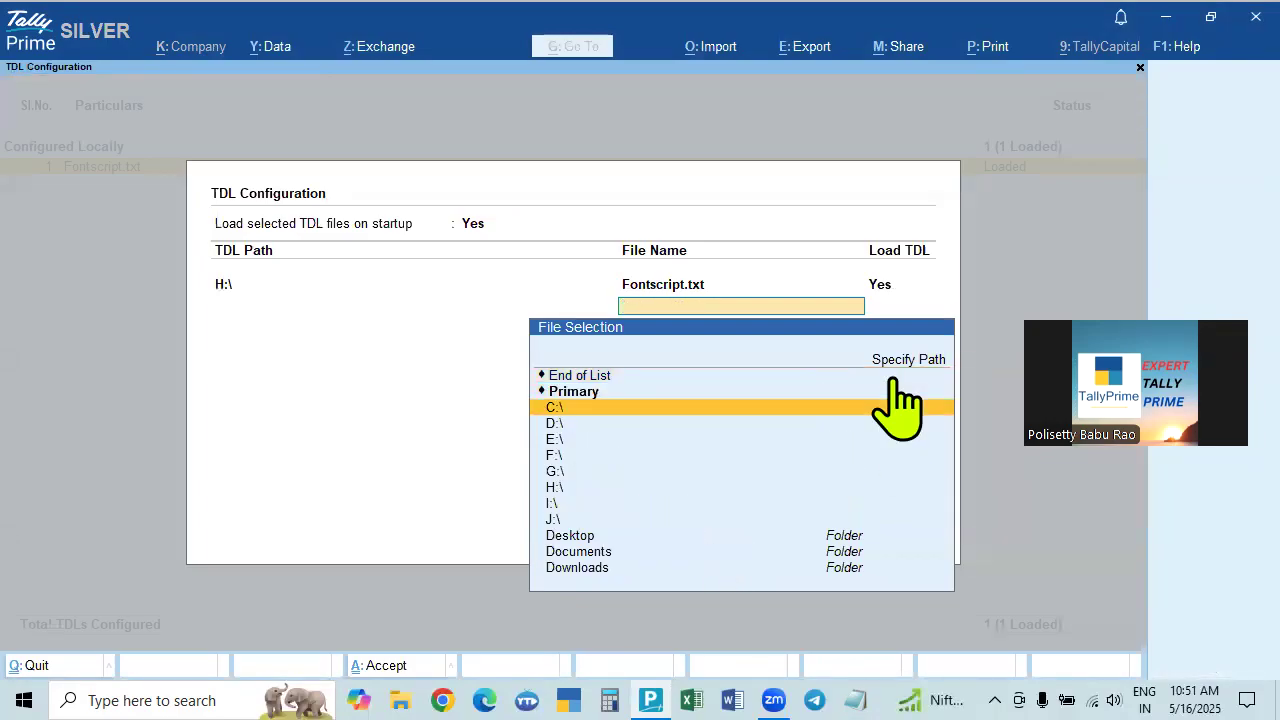
pyautogui.click(555, 488)
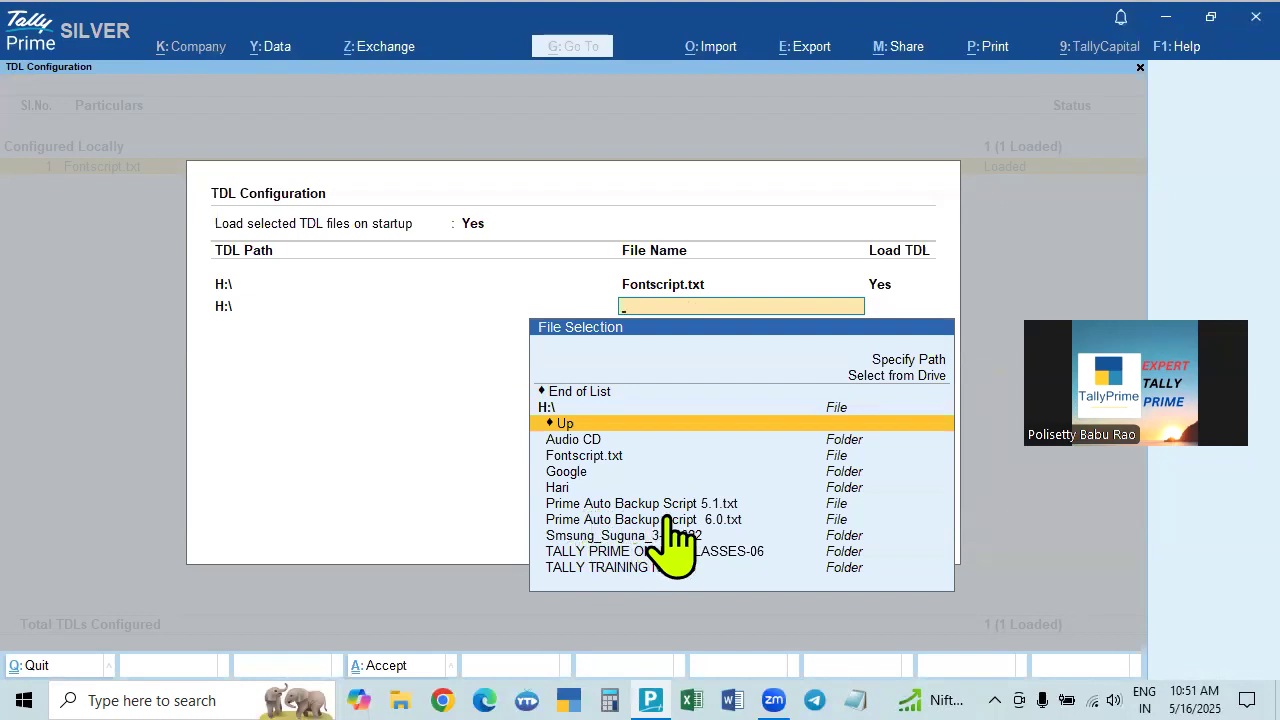
pyautogui.click(716, 520)
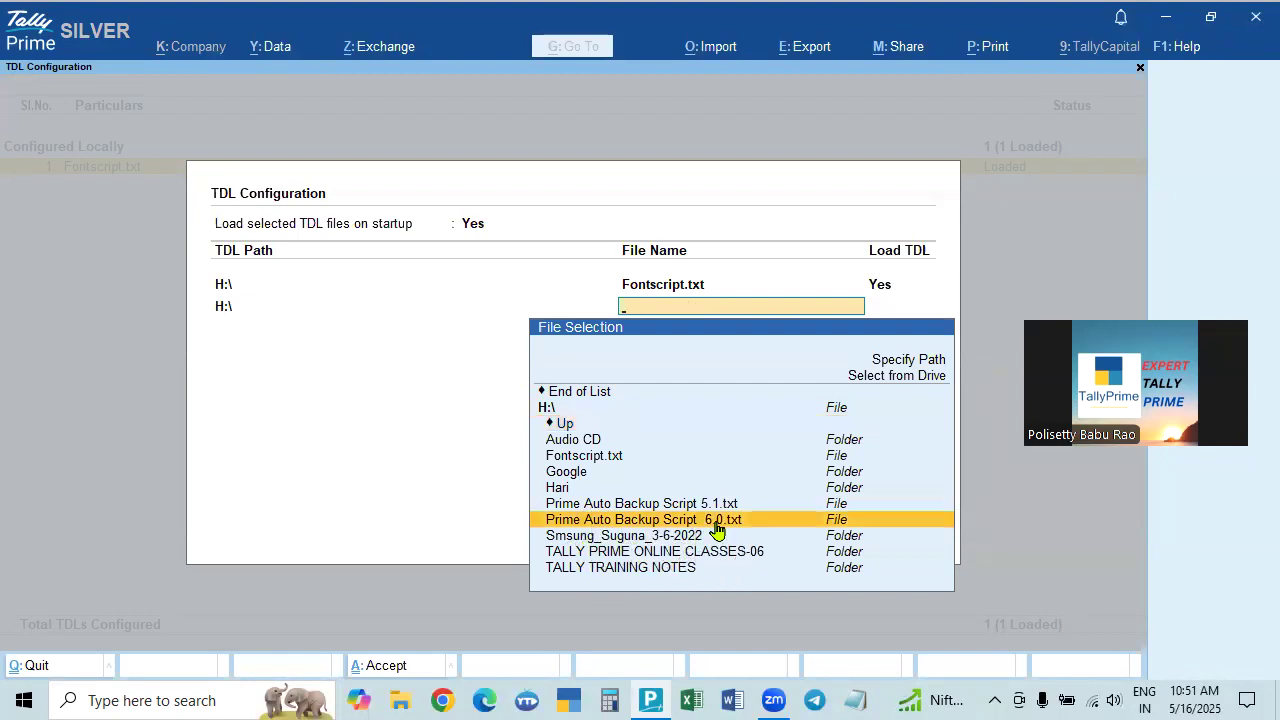
pyautogui.click(716, 520)
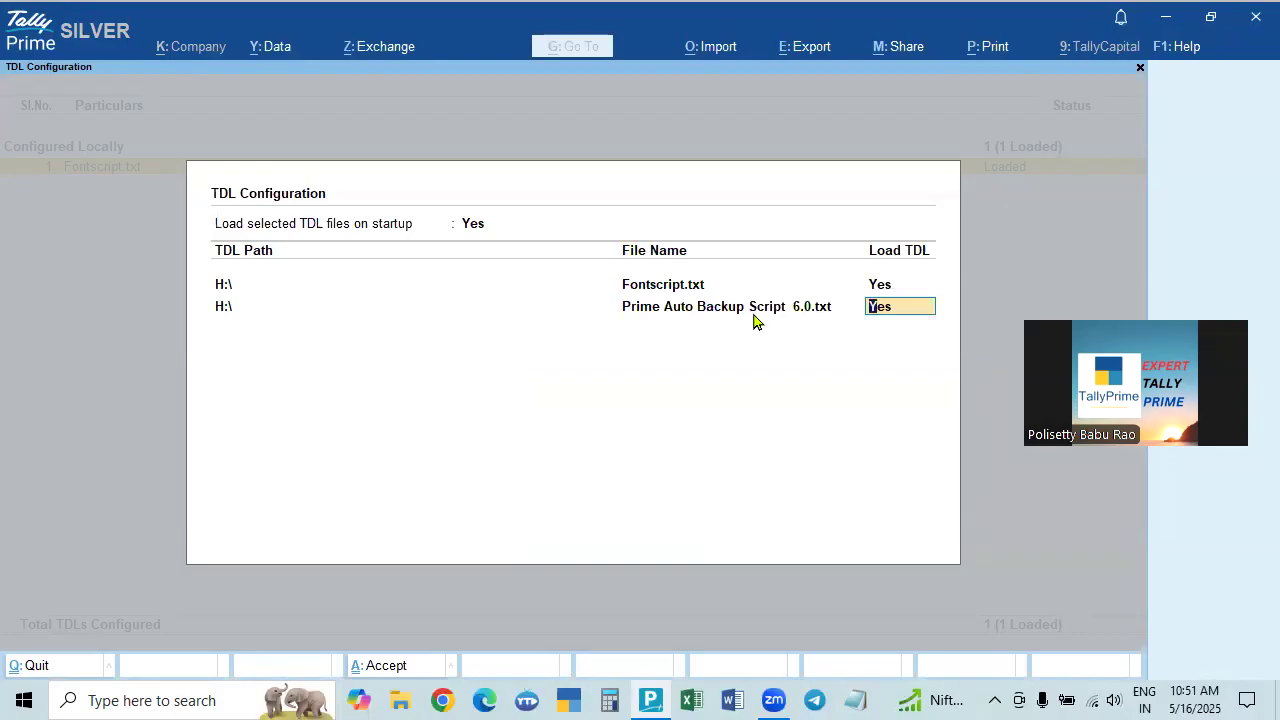
pyautogui.click(402, 699)
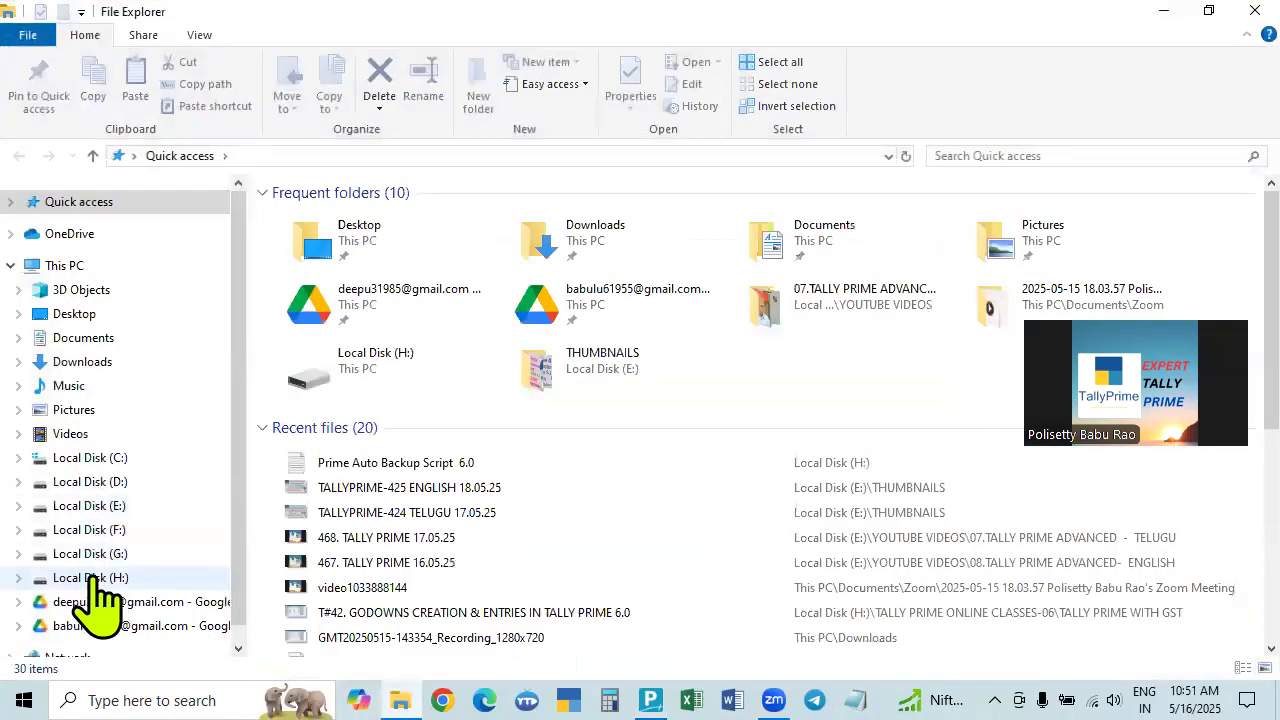
# Read through Prime Auto Backup Script 6.0 from drive H: in Notepad, then close Notepad and Explorer.
pyautogui.click(100, 578)
pyautogui.doubleClick(406, 366)
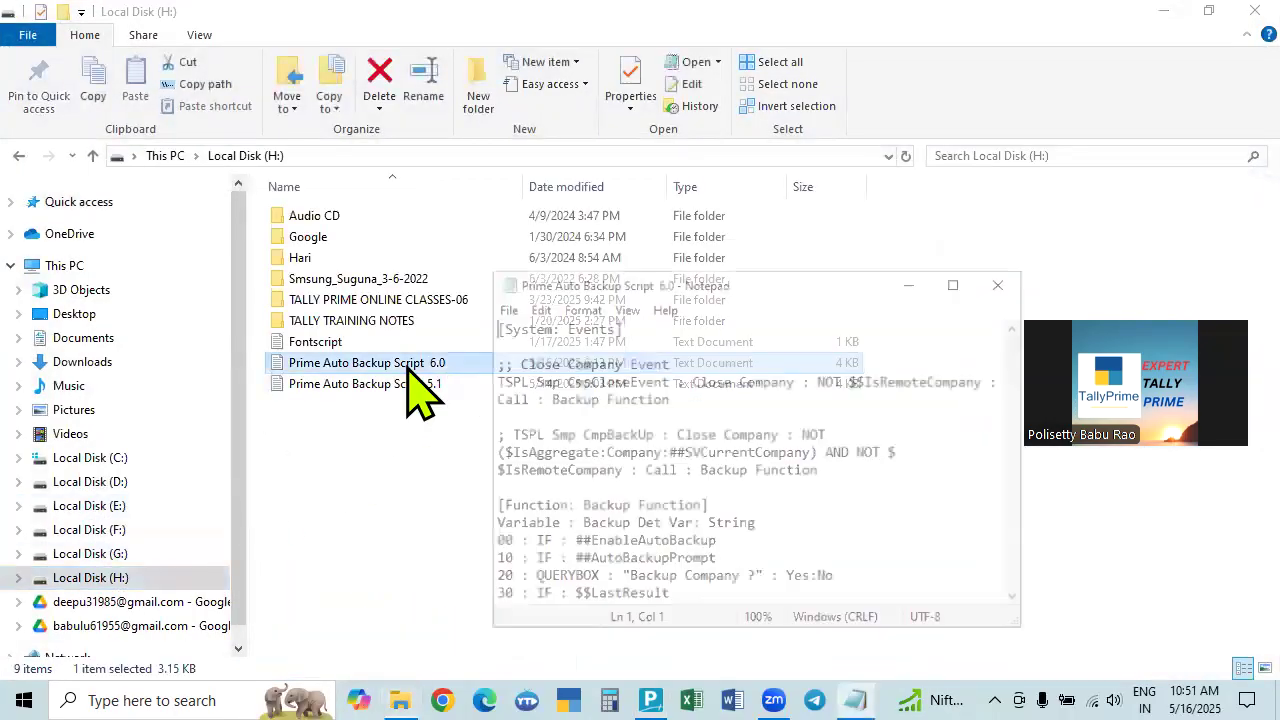
pyautogui.scroll(-10, 838, 462)
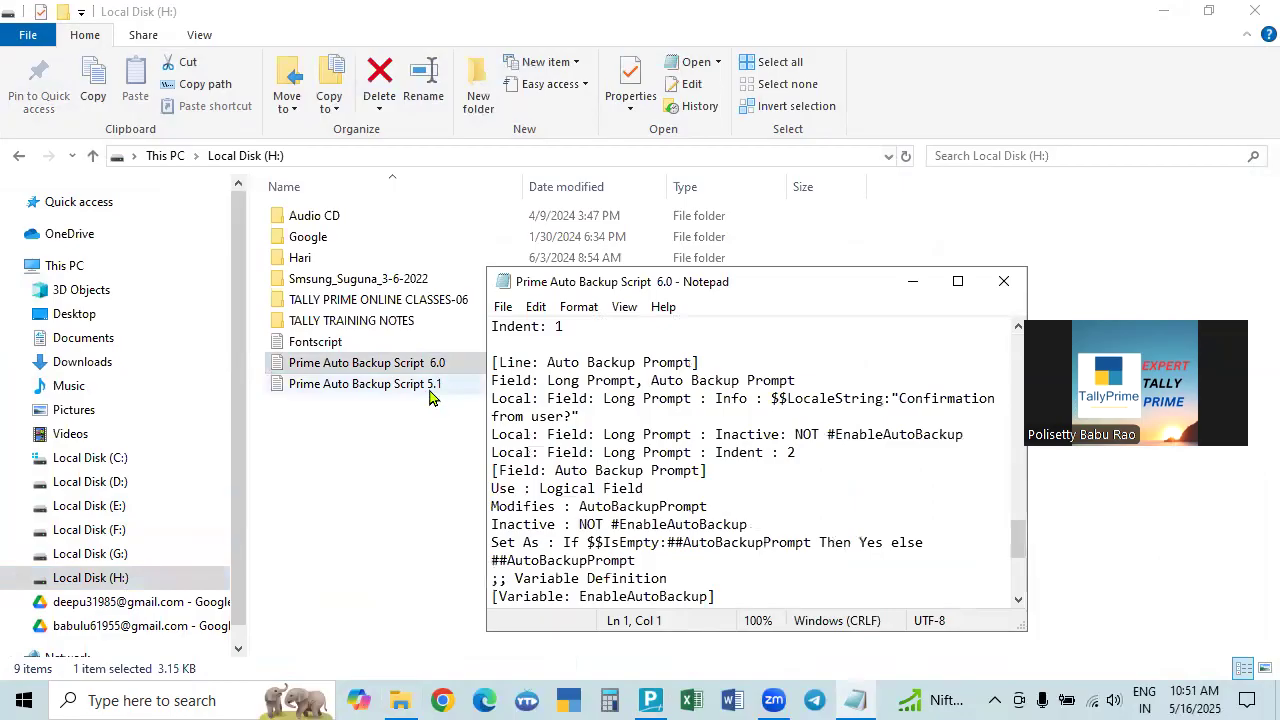
pyautogui.scroll(-4, 912, 506)
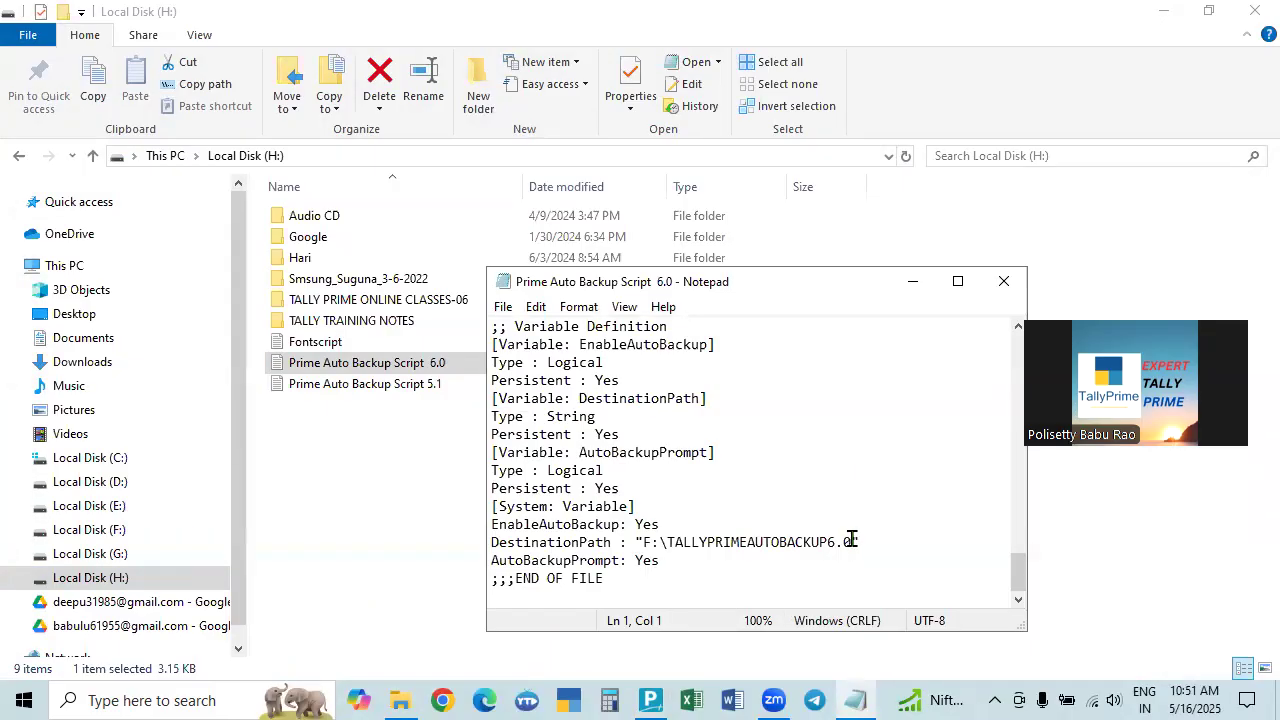
pyautogui.click(1004, 281)
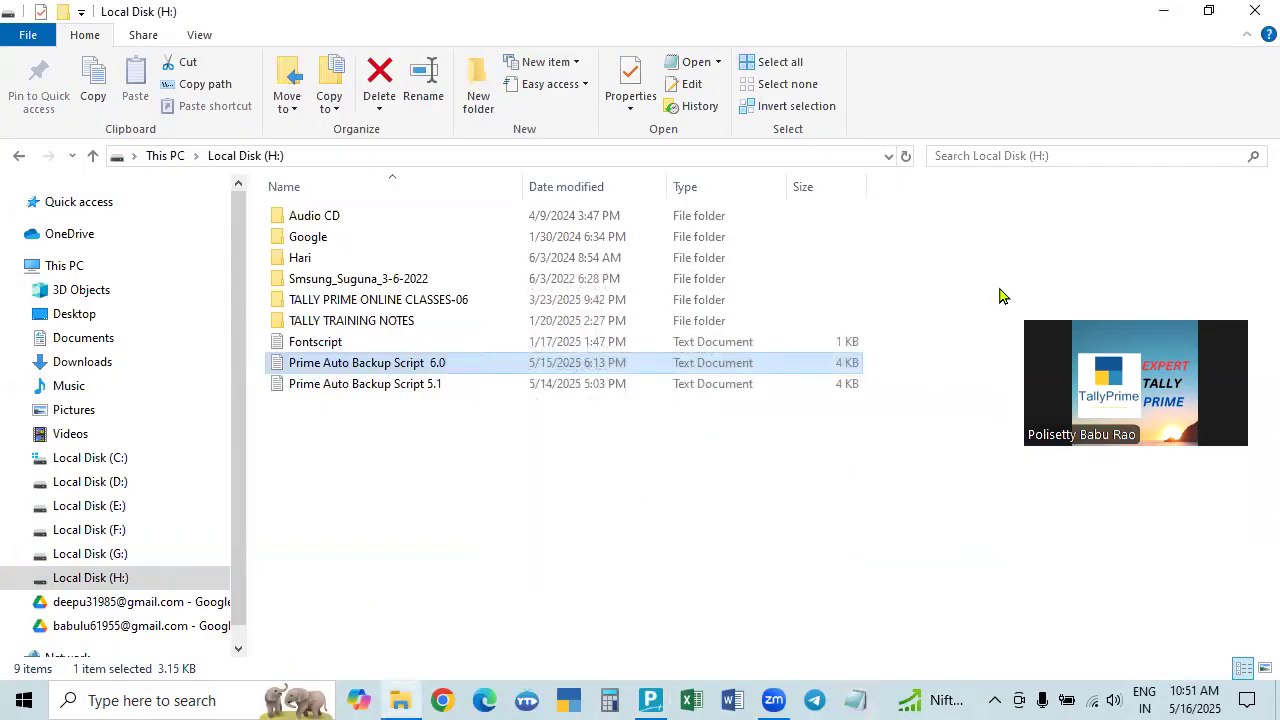
pyautogui.click(1254, 11)
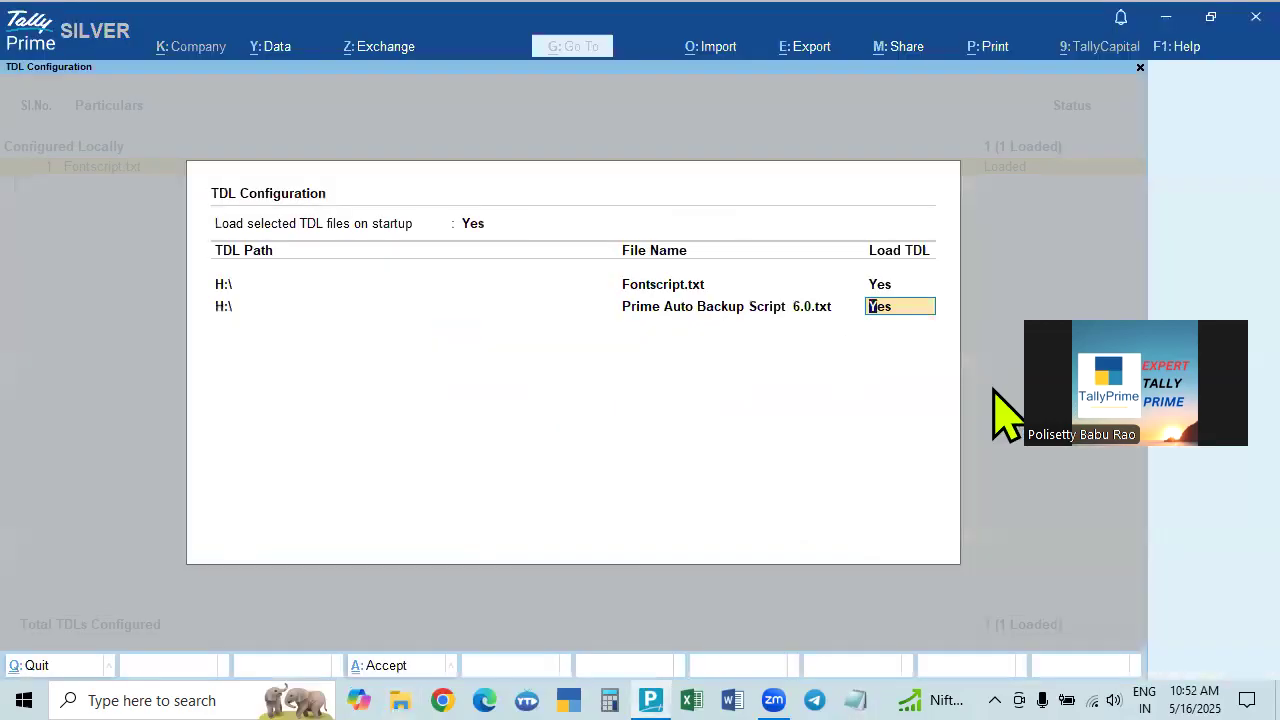
# Accept the TDL configuration with both TDLs loaded and return to Select Company.
pyautogui.click(647, 311)
pyautogui.press('Return')
pyautogui.press('Return')
pyautogui.press('Return')
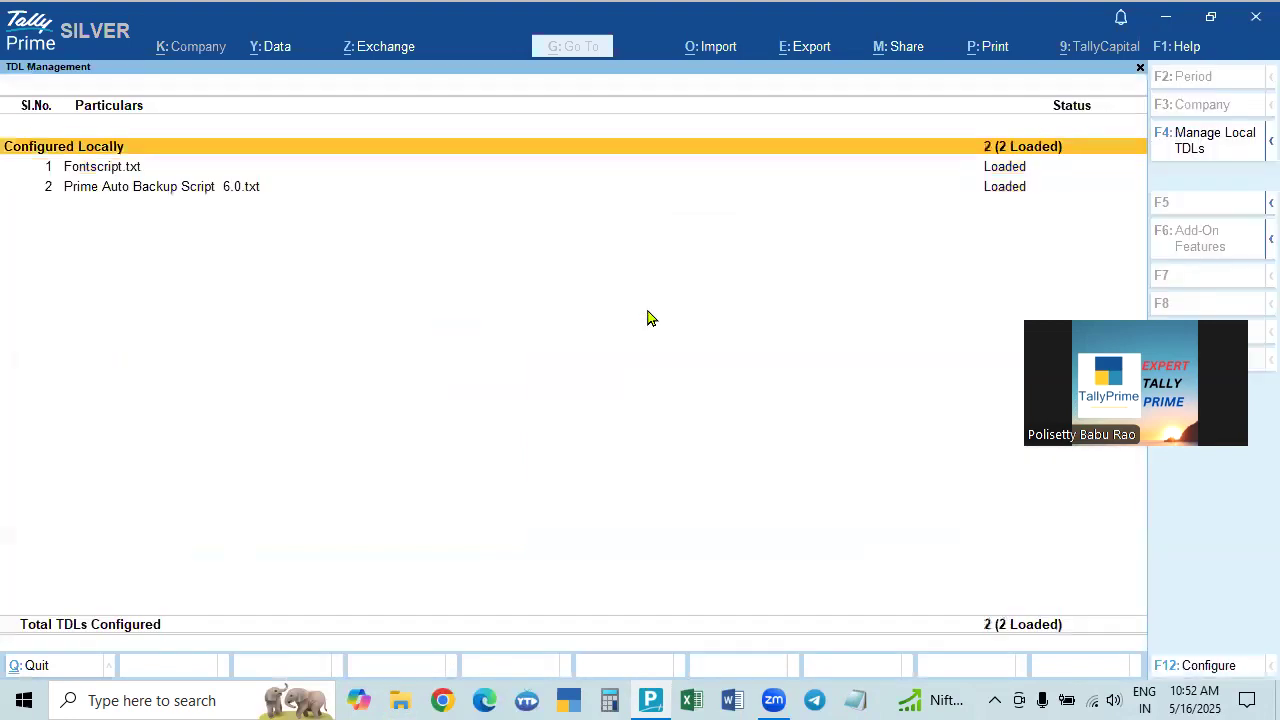
pyautogui.press('ctrl')
pyautogui.press('Escape')
pyautogui.press('Escape')
pyautogui.press('n')
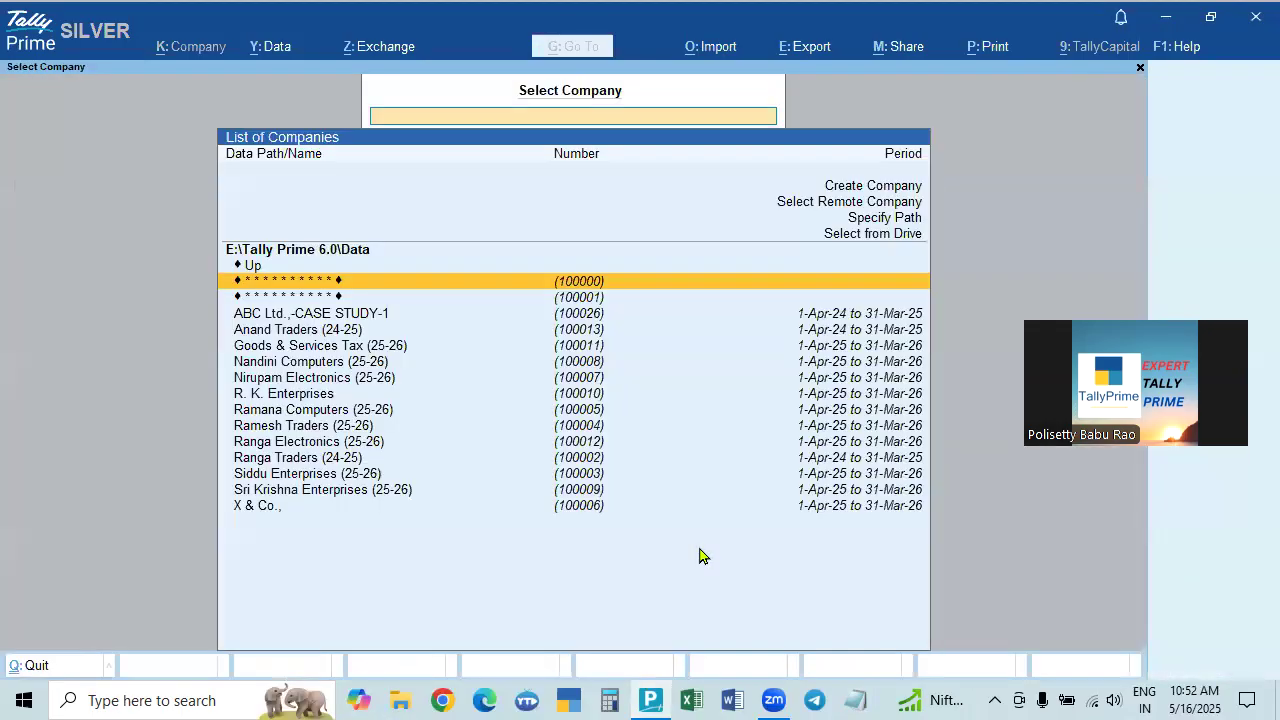
# Log in to Sri Krishna Enterprises (25-26) with username and password, then call up Shut Company (Ctrl+F3).
pyautogui.click(306, 494)
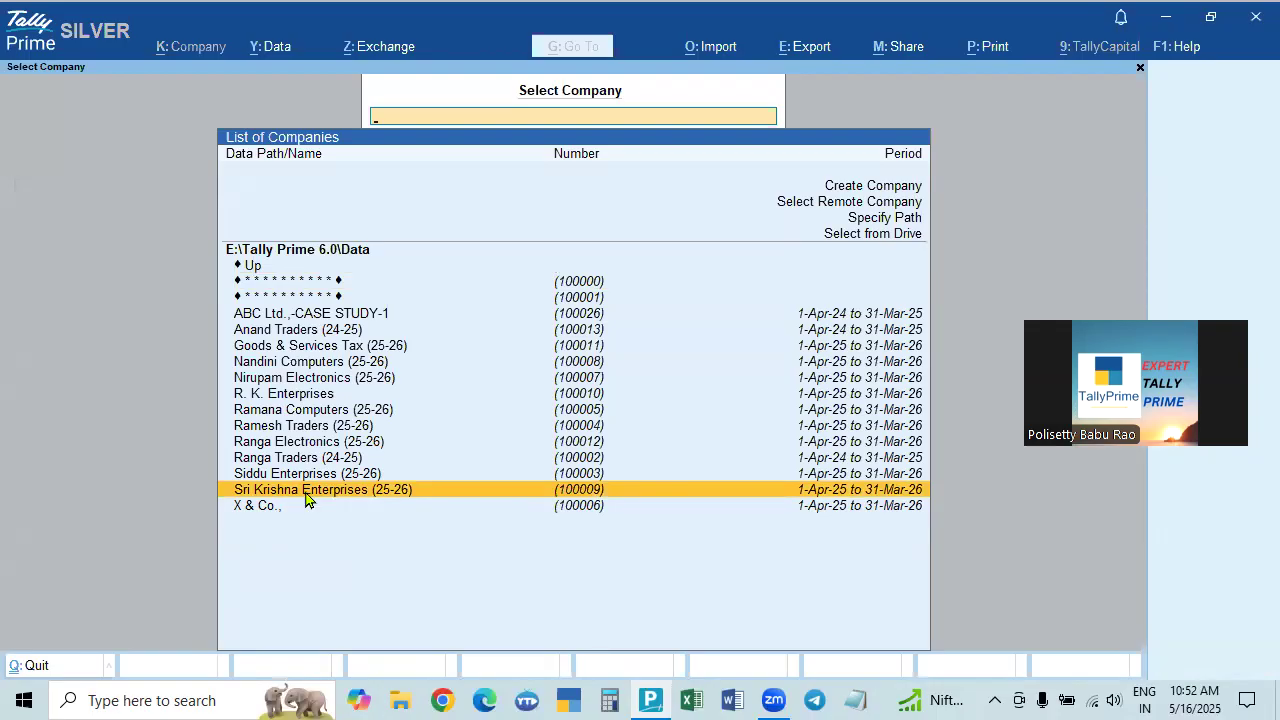
pyautogui.click(306, 494)
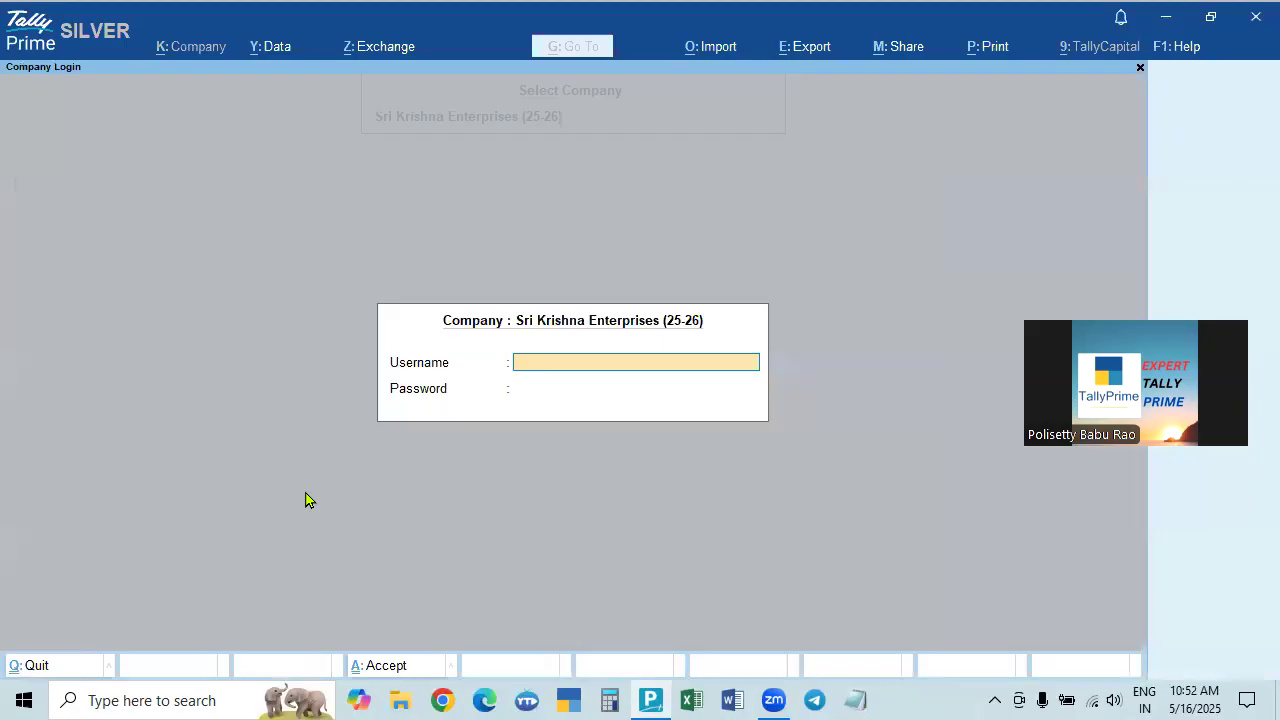
pyautogui.press('Return')
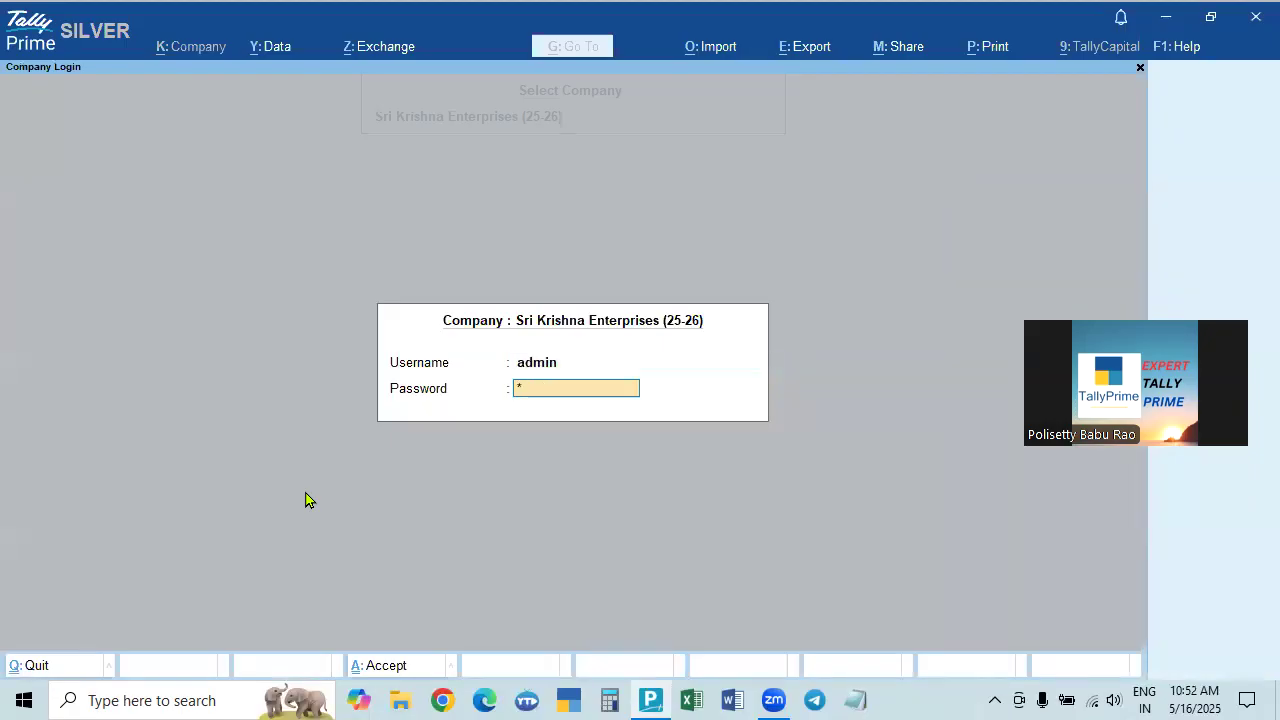
pyautogui.write('***')
pyautogui.press('Return')
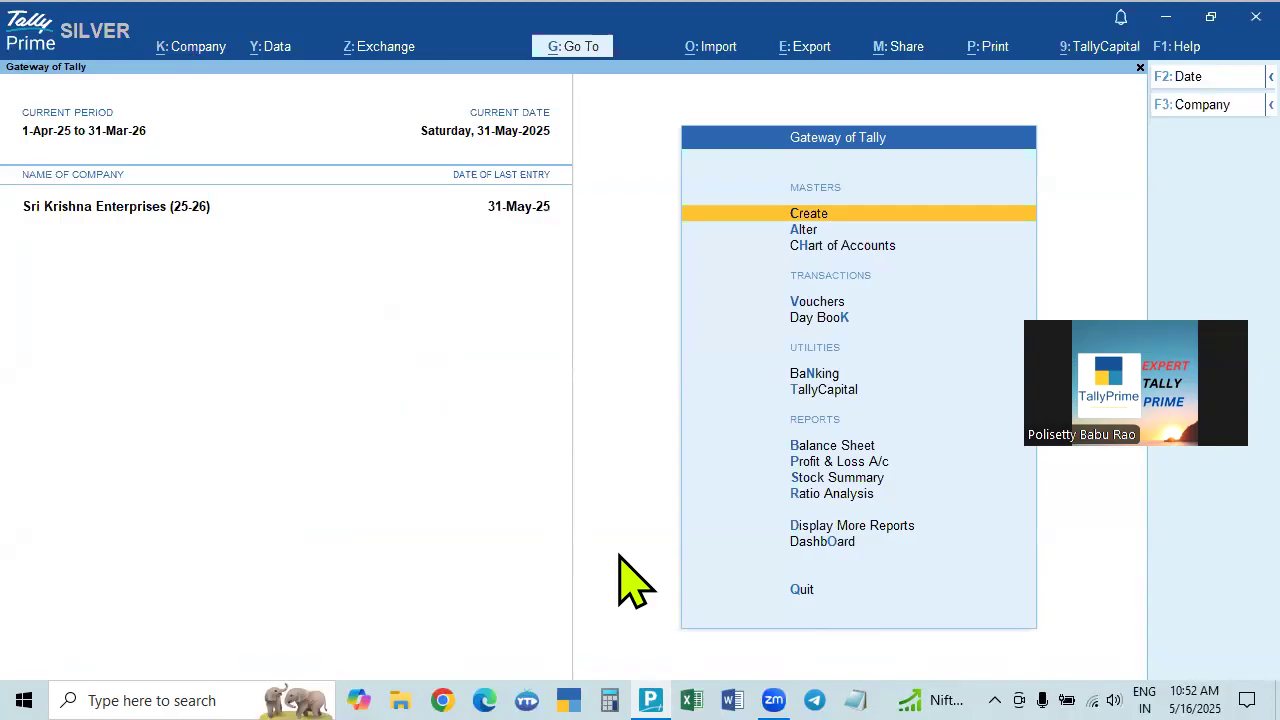
pyautogui.press('ctrl')
pyautogui.hotkey('ctrl', 'F3')
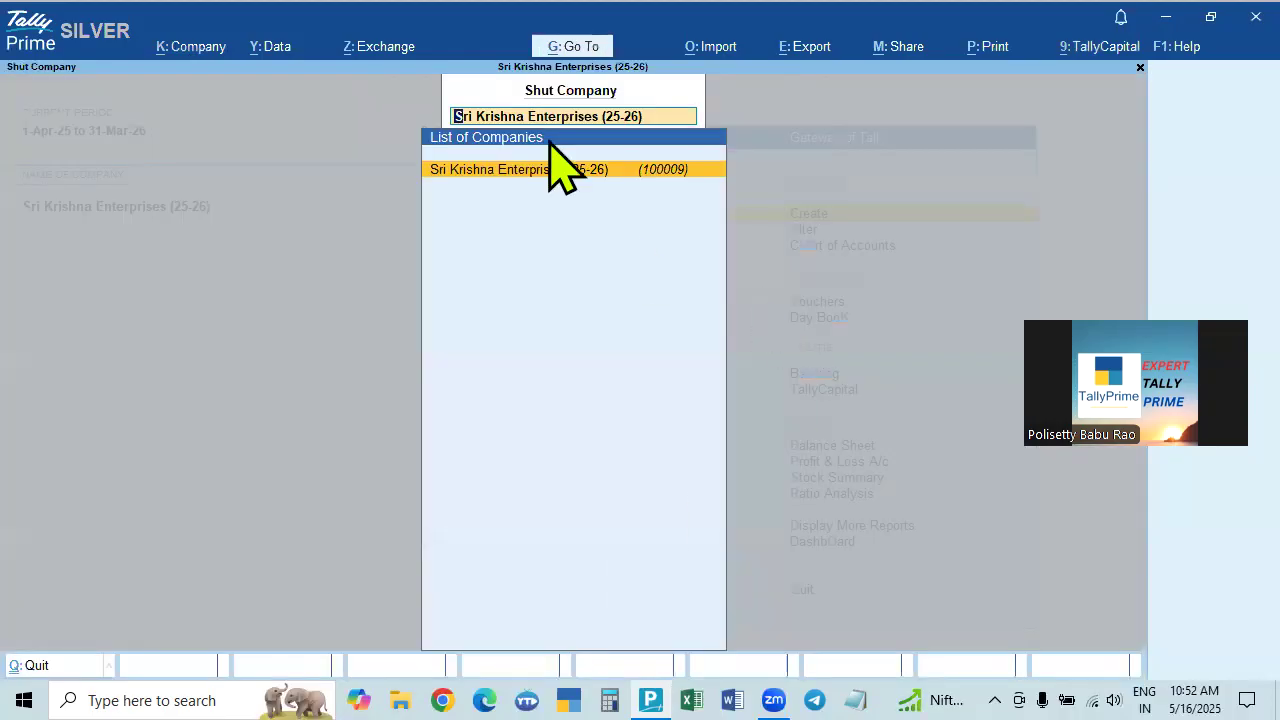
# Shut Sri Krishna Enterprises (25-26) and answer Yes to back up the company.
pyautogui.press('Return')
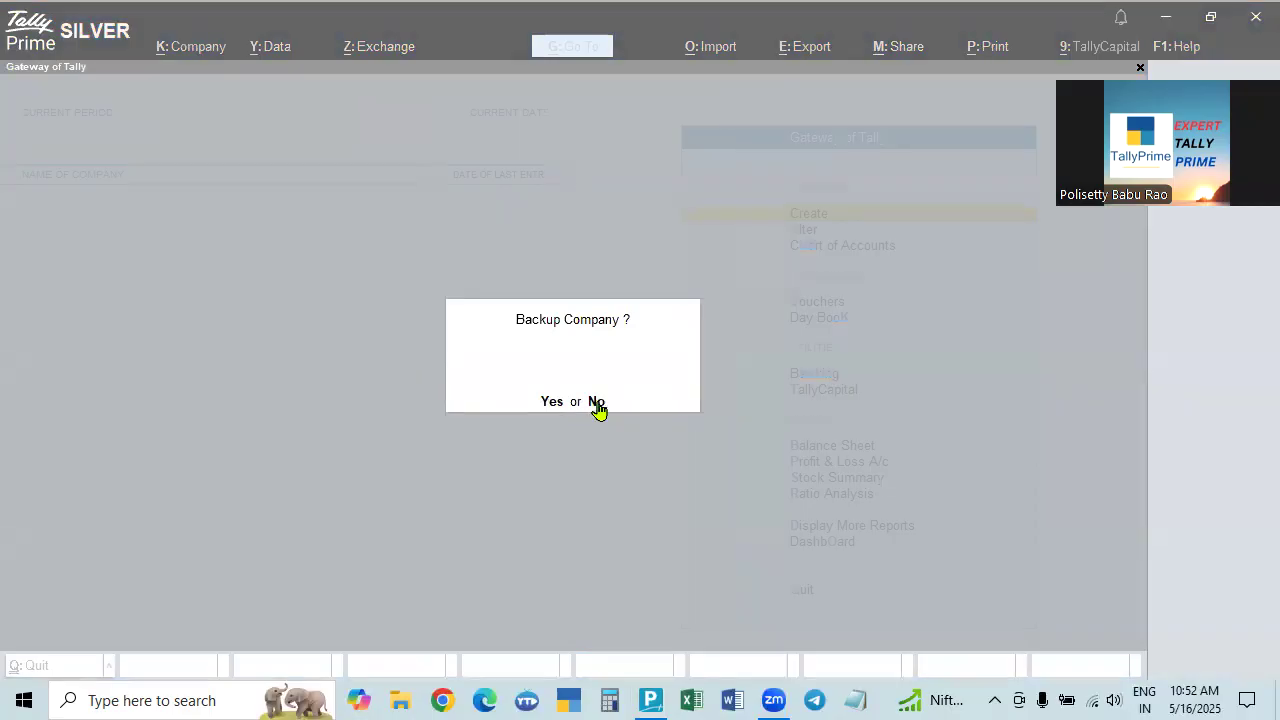
pyautogui.click(848, 484)
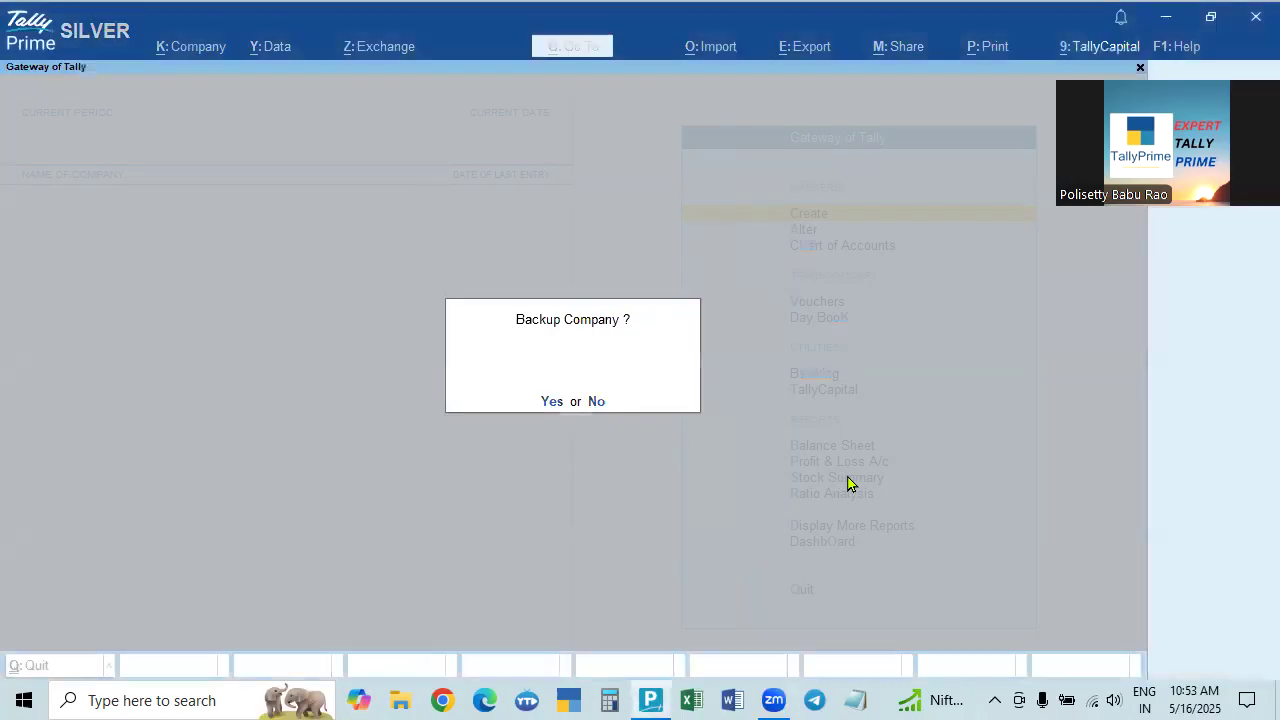
pyautogui.click(550, 402)
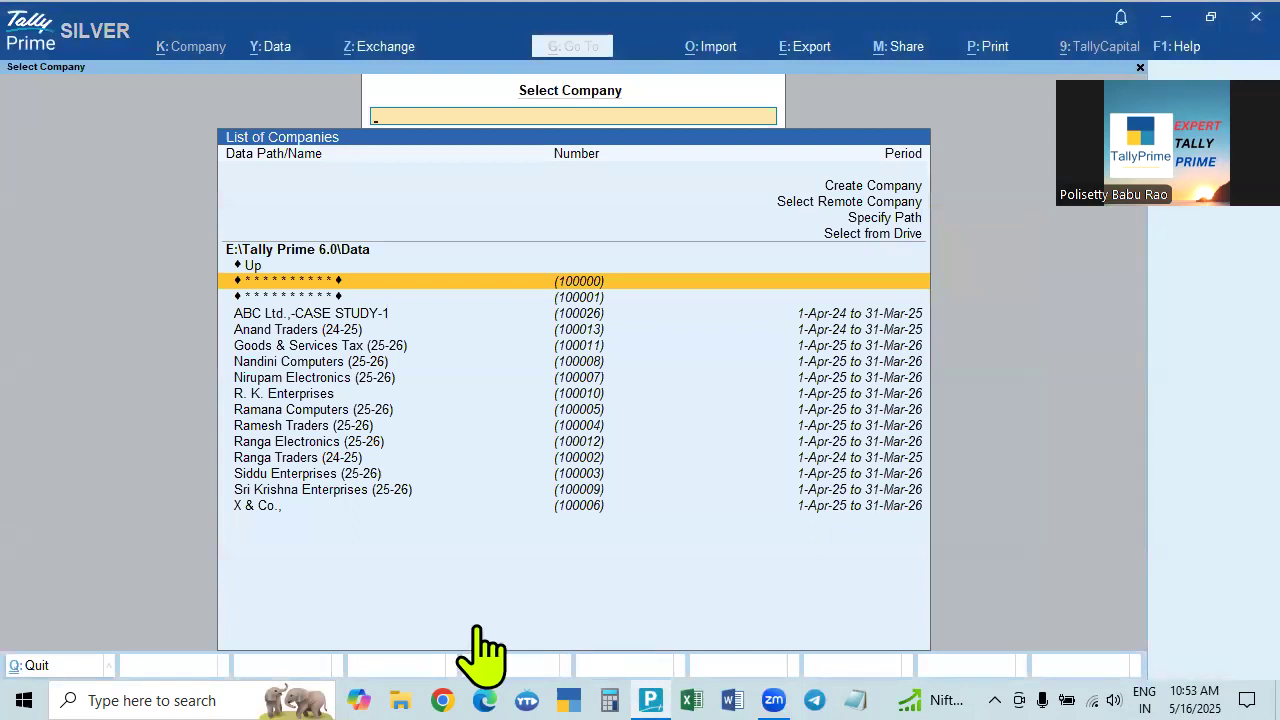
# Look inside the backup folder on drive F: in File Explorer, then return to the drive.
pyautogui.click(400, 690)
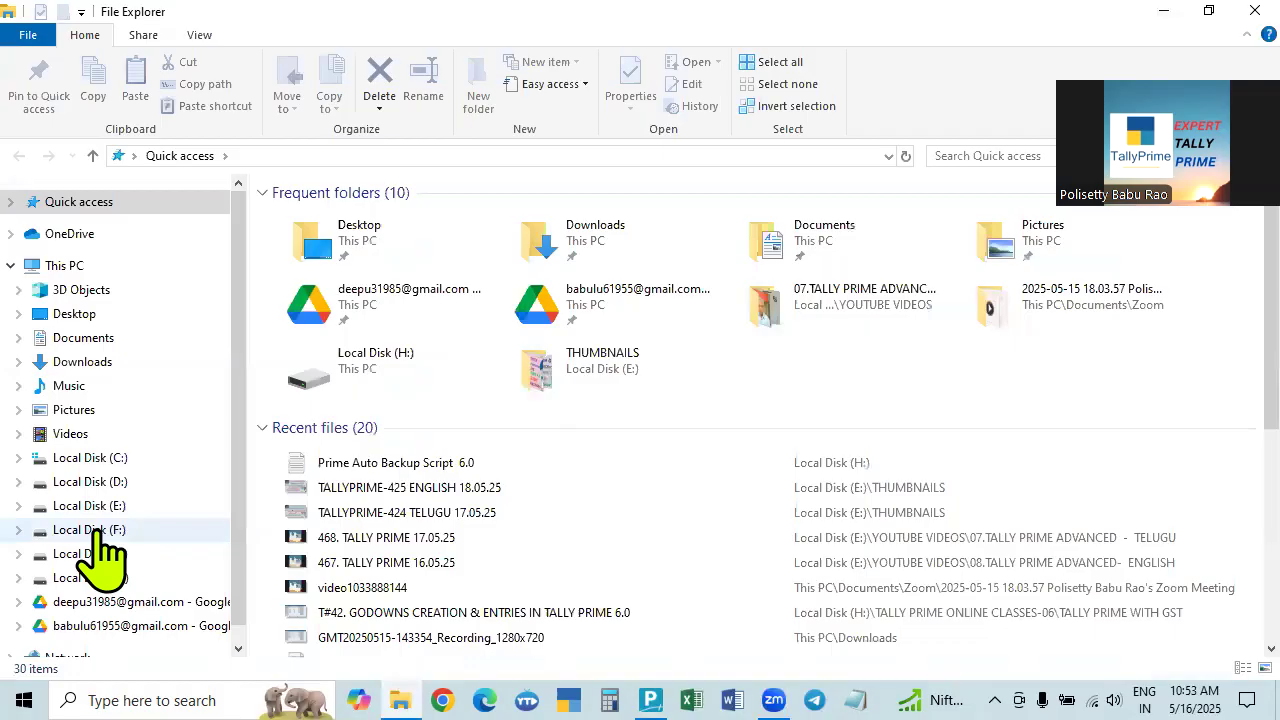
pyautogui.click(97, 530)
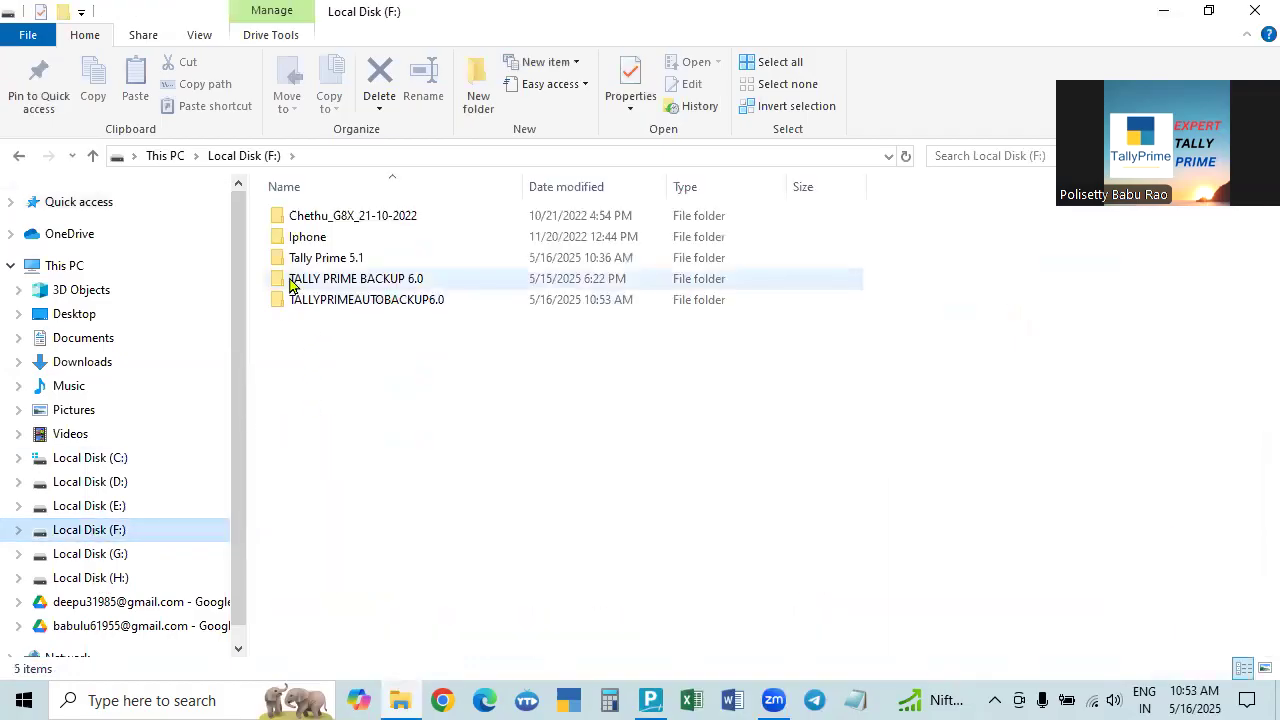
pyautogui.doubleClick(401, 289)
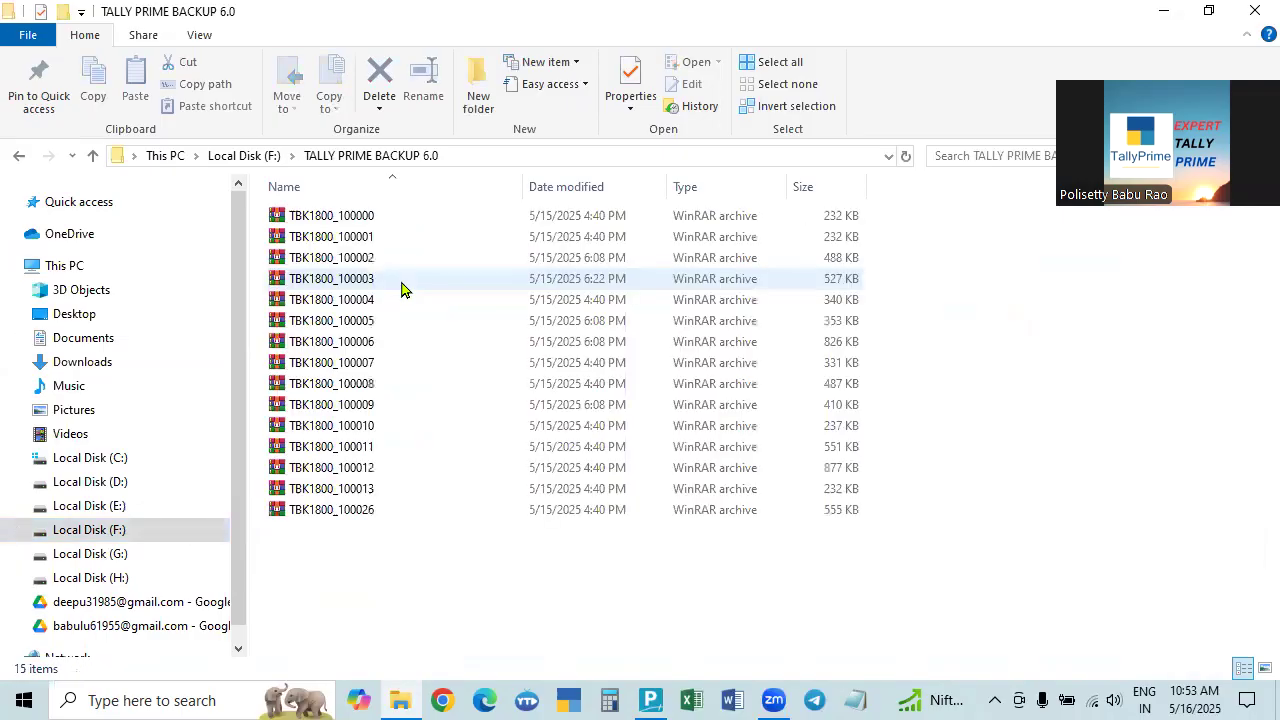
pyautogui.click(93, 155)
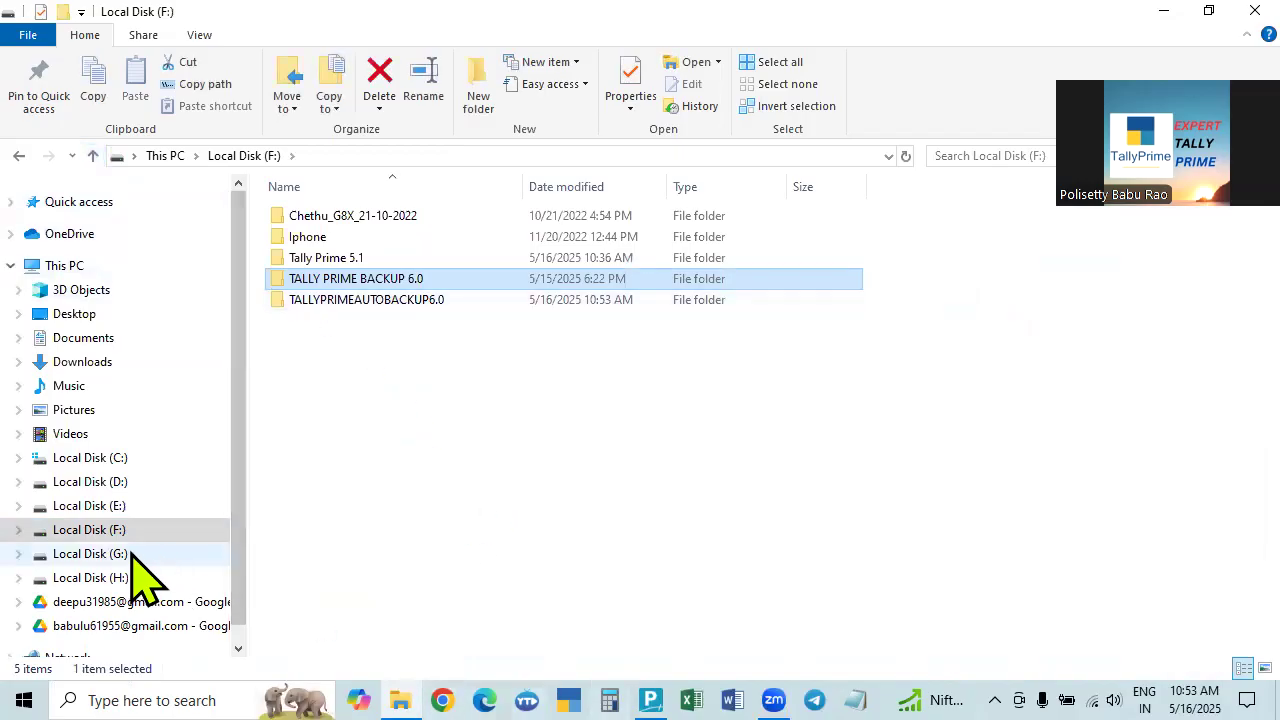
# Review Prime Auto Backup Script 6.0 from drive H: in Notepad again, then close it.
pyautogui.click(100, 577)
pyautogui.doubleClick(390, 364)
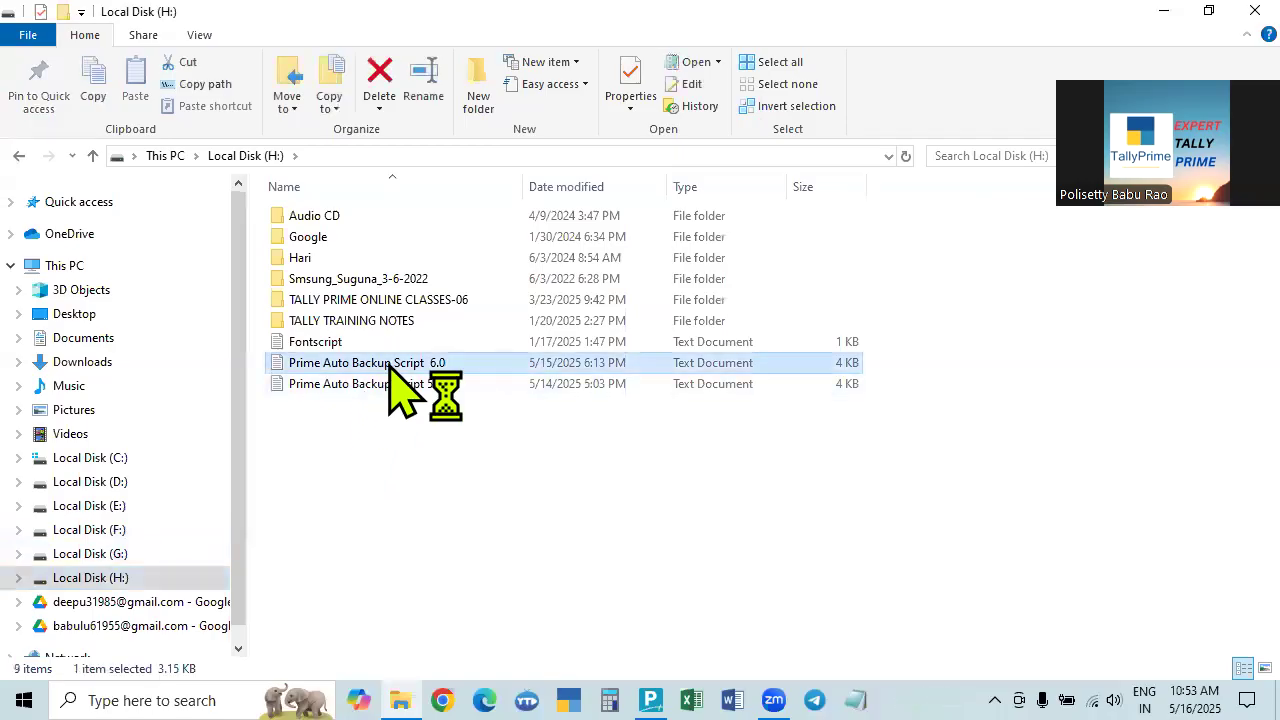
pyautogui.scroll(-10, 871, 578)
pyautogui.scroll(-10, 871, 578)
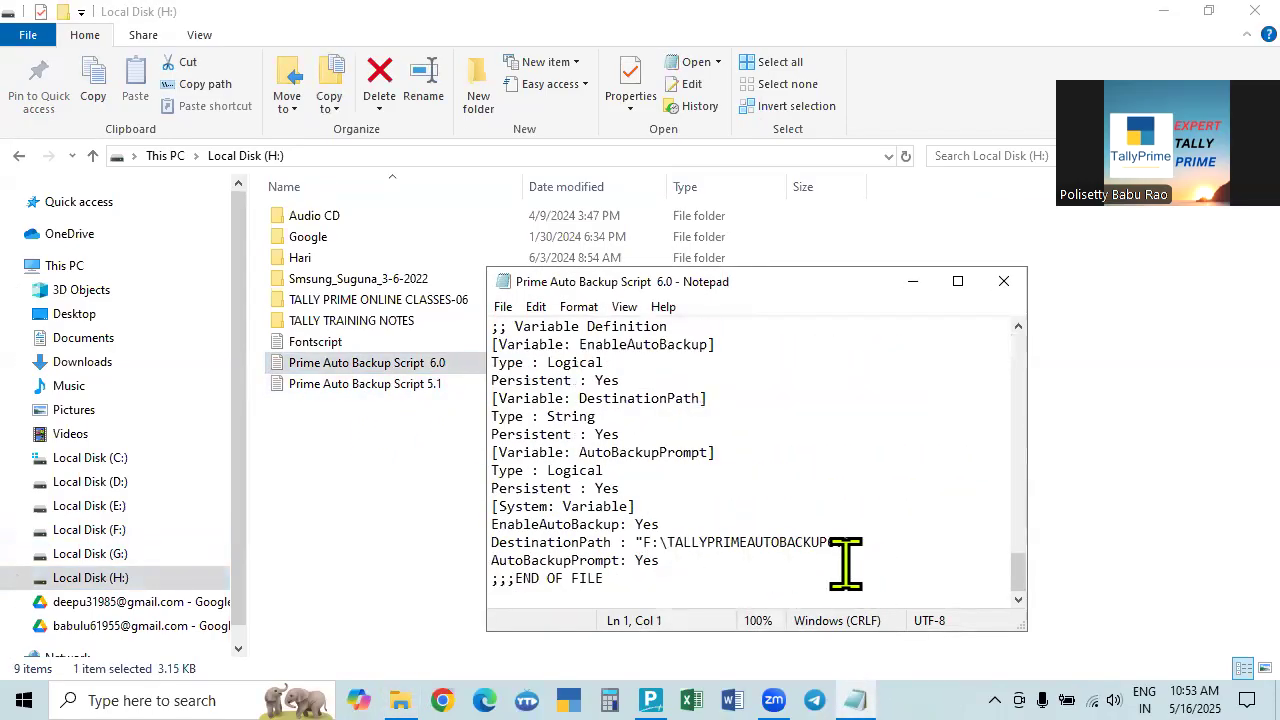
pyautogui.click(1001, 287)
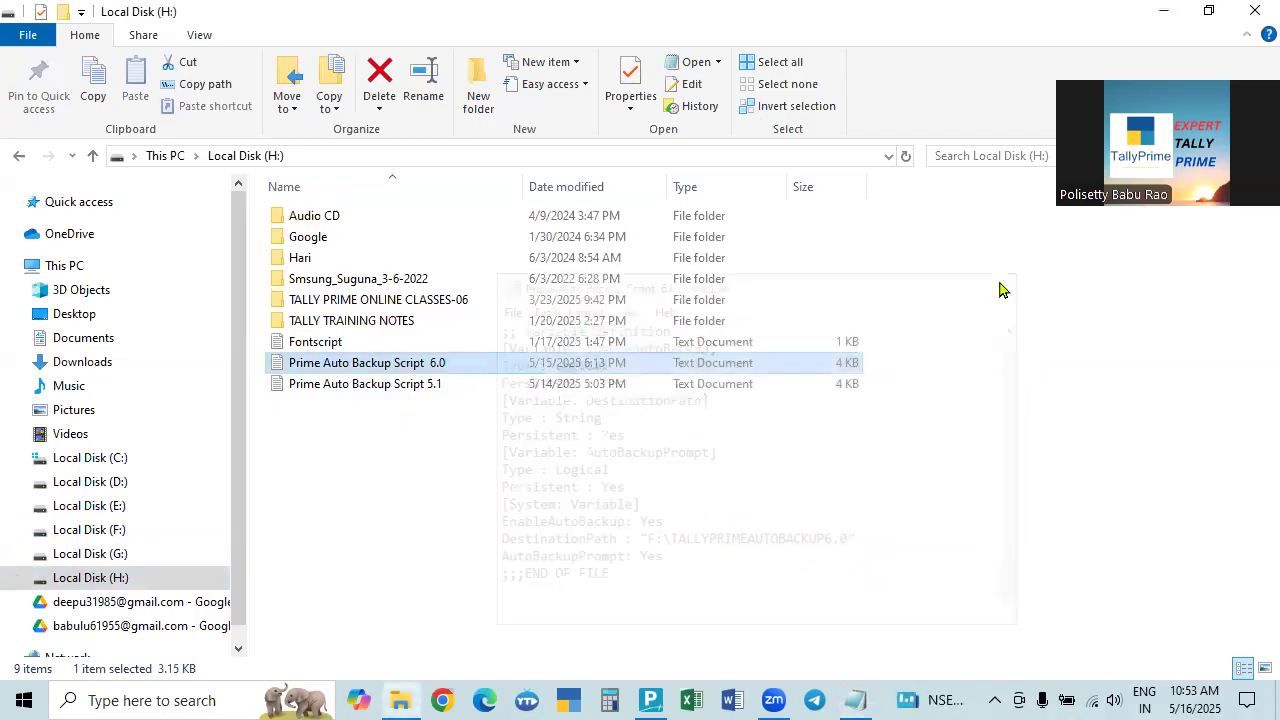
# Return to drive F: and select the TALLYPRIMEAUTOBACKUP6.0 folder, briefly checking TallyPrime.
pyautogui.click(108, 532)
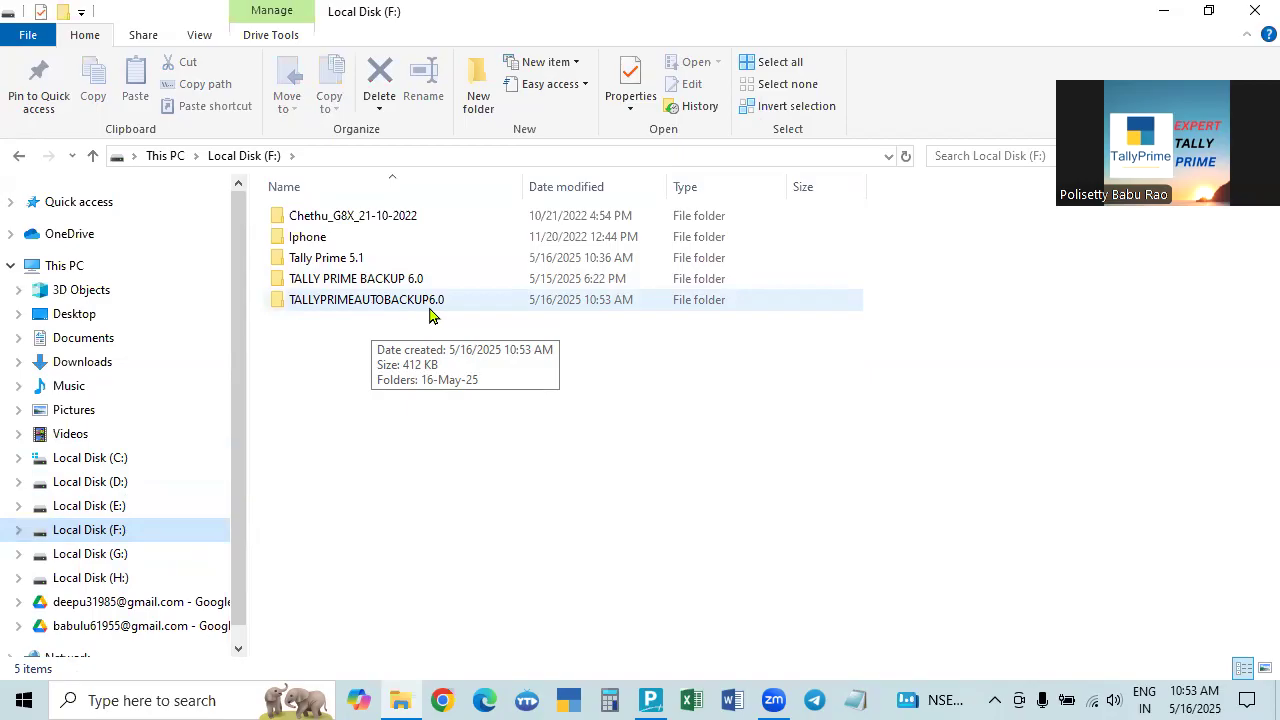
pyautogui.click(378, 306)
pyautogui.click(455, 485)
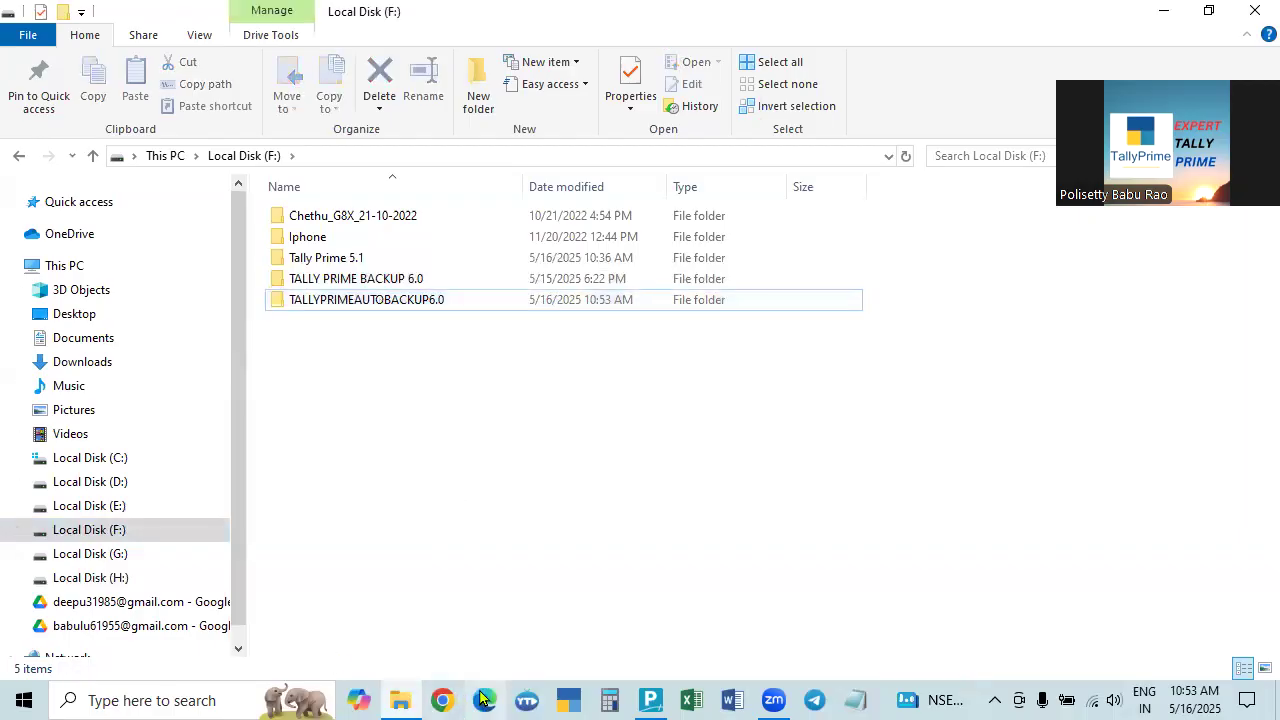
pyautogui.click(653, 698)
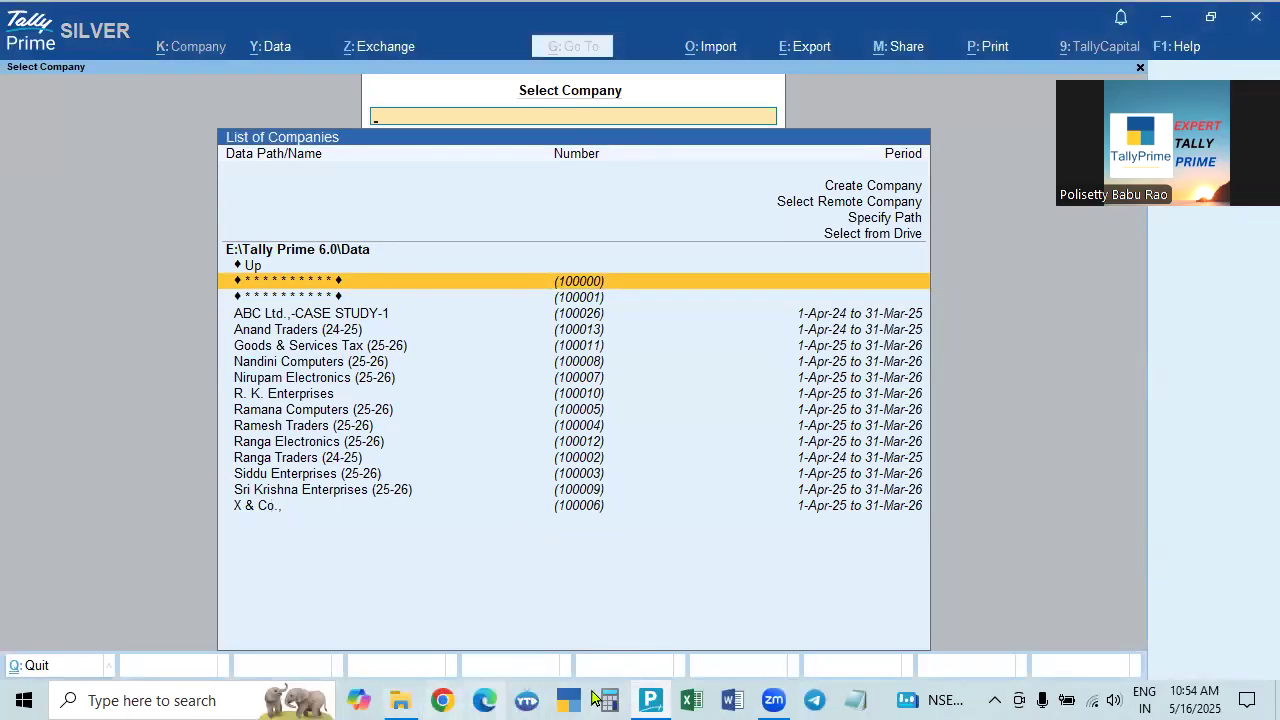
pyautogui.click(415, 698)
# Open TALLYPRIMEAUTOBACKUP6.0 > 16-May-25 > 1053 to see the TBK1800_100009 archive, then close Explorer.
pyautogui.doubleClick(390, 302)
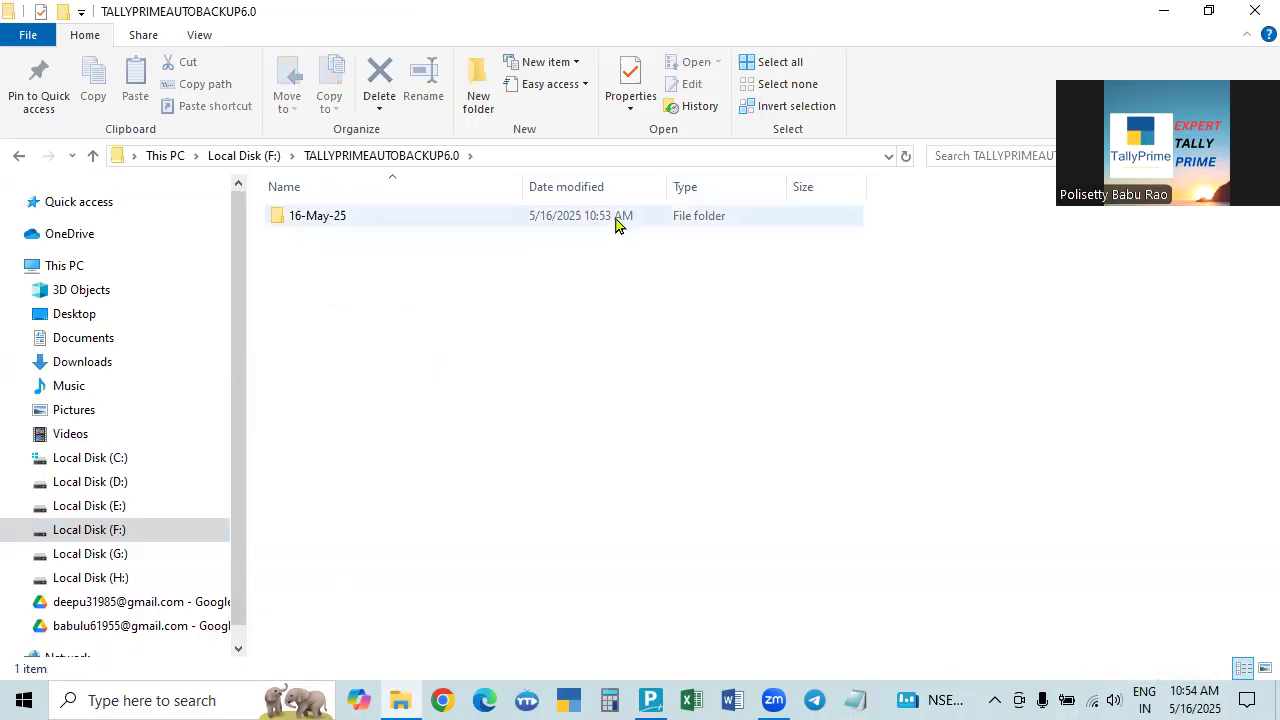
pyautogui.doubleClick(320, 220)
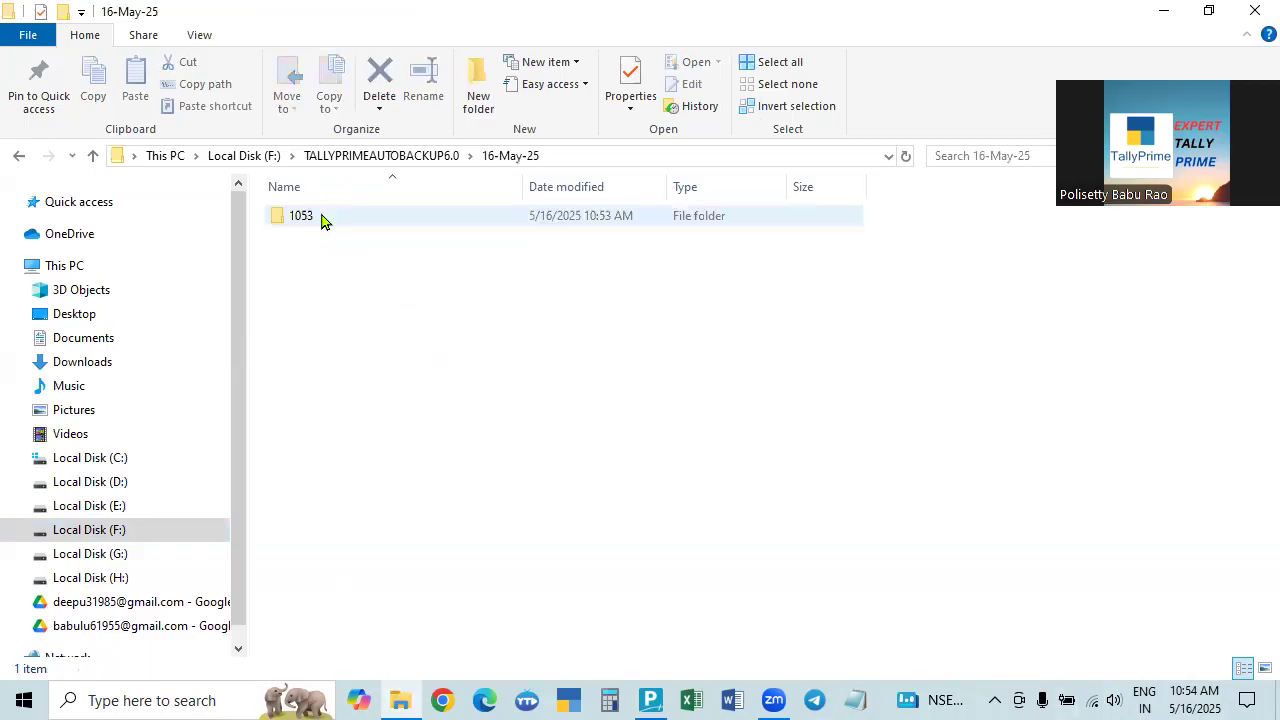
pyautogui.click(92, 156)
pyautogui.doubleClick(315, 222)
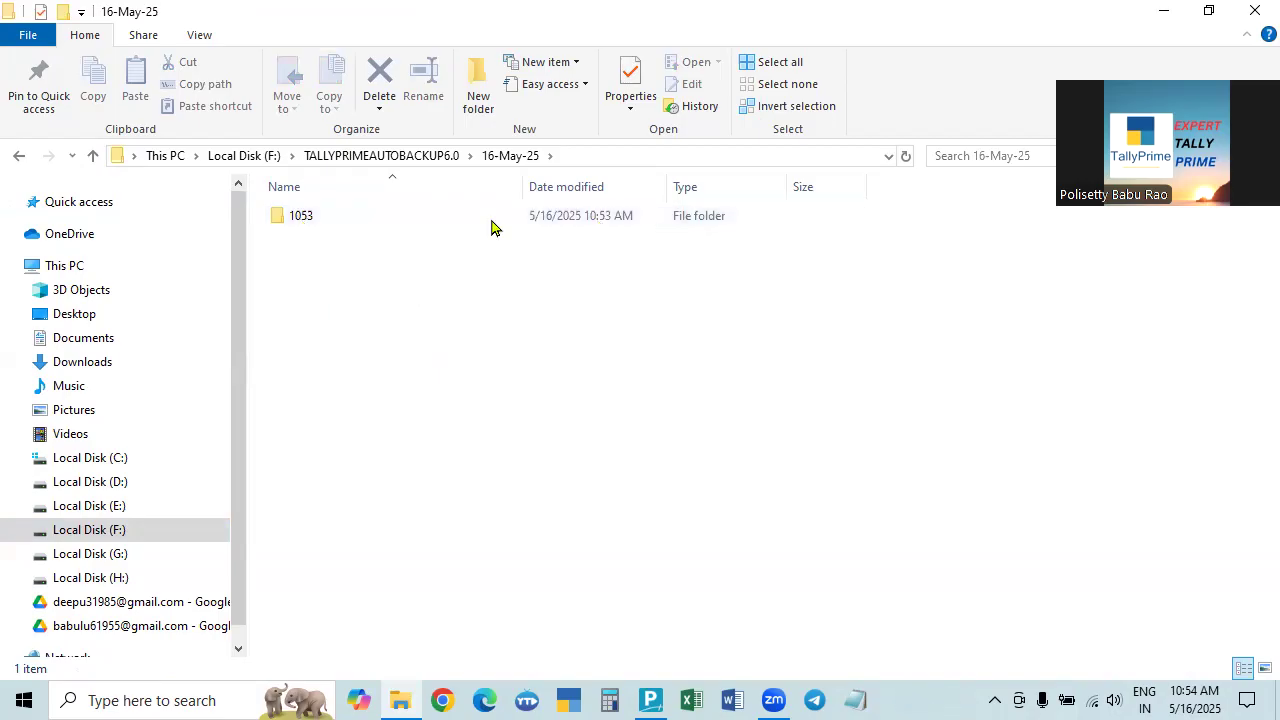
pyautogui.doubleClick(298, 218)
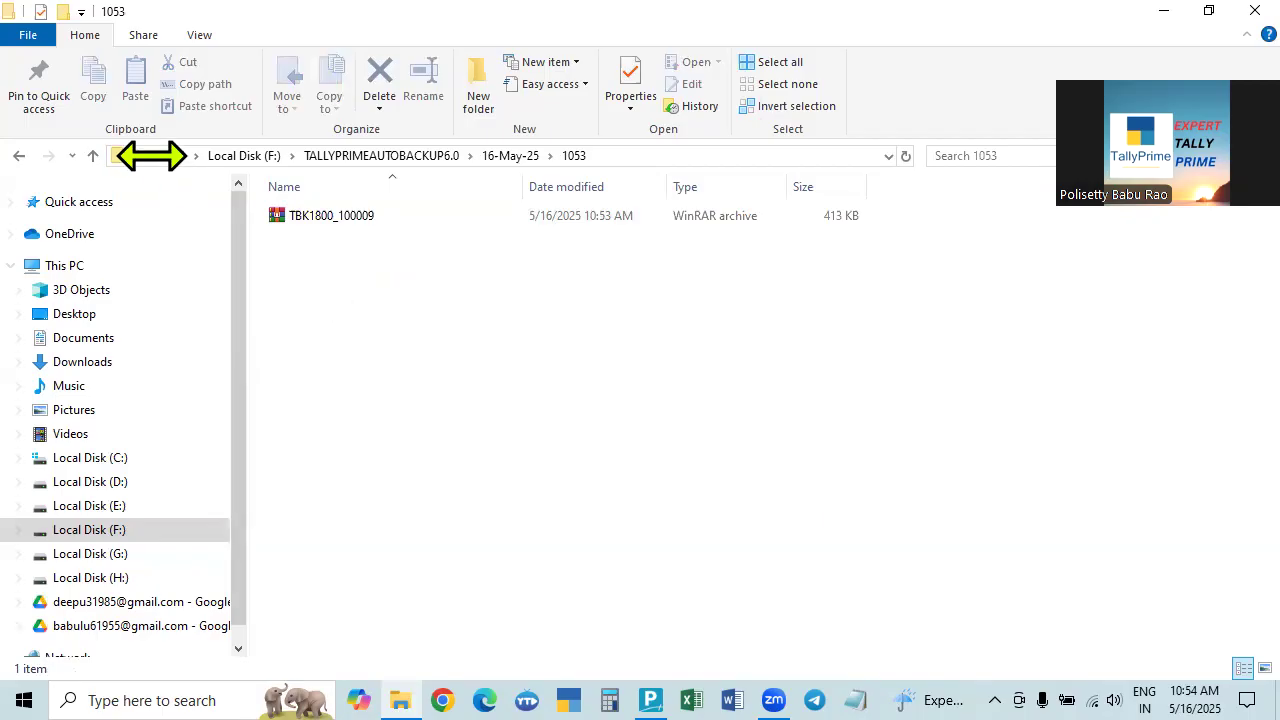
pyautogui.click(91, 156)
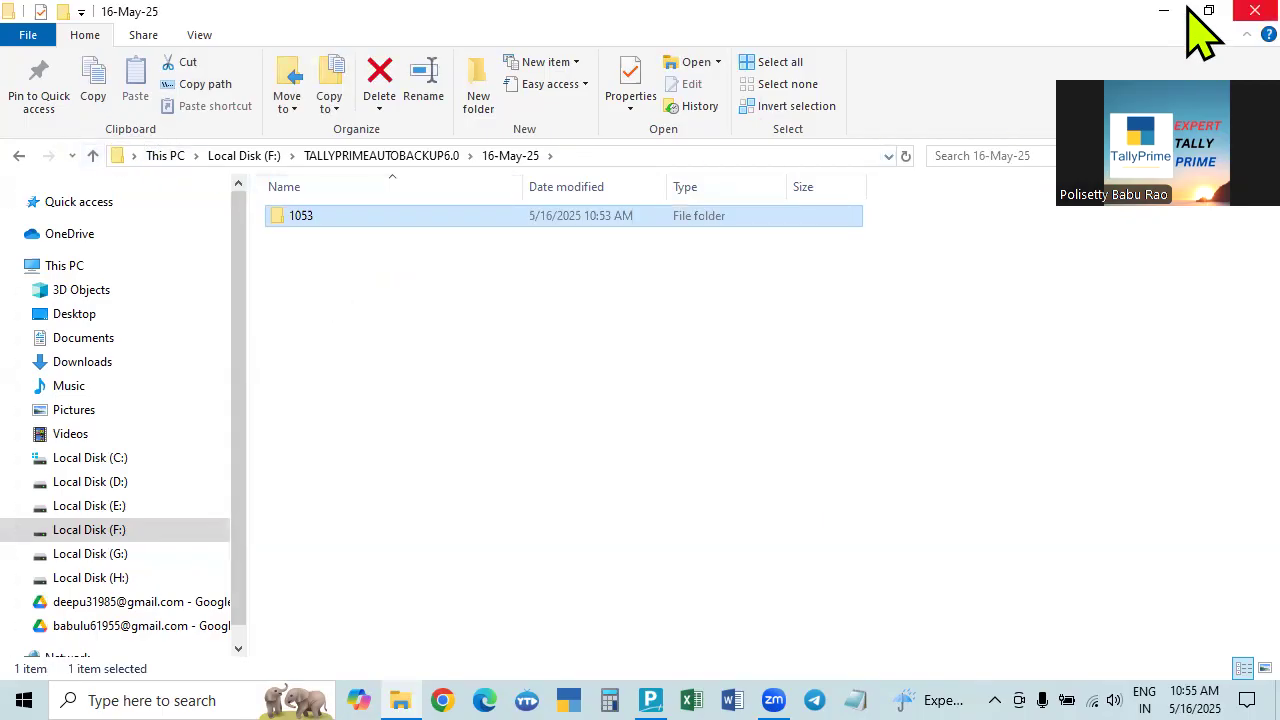
pyautogui.click(1254, 11)
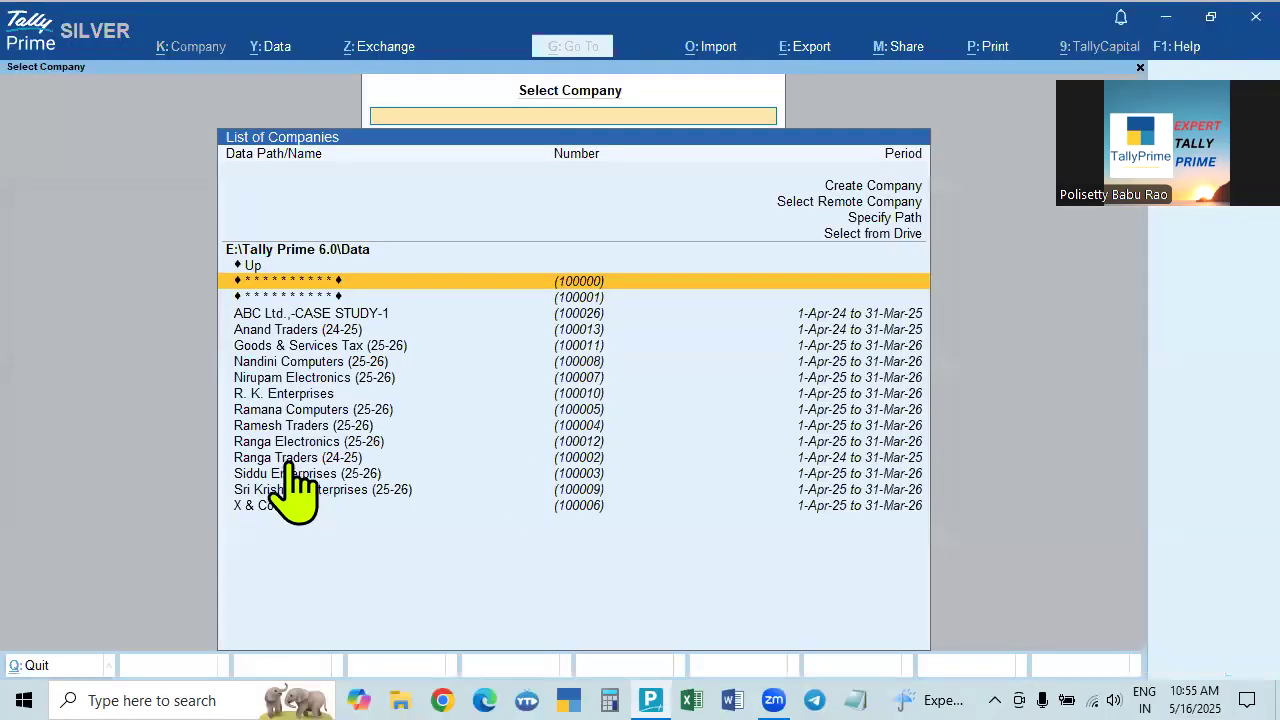
# Log in to X & Co., with the username and password.
pyautogui.click(255, 506)
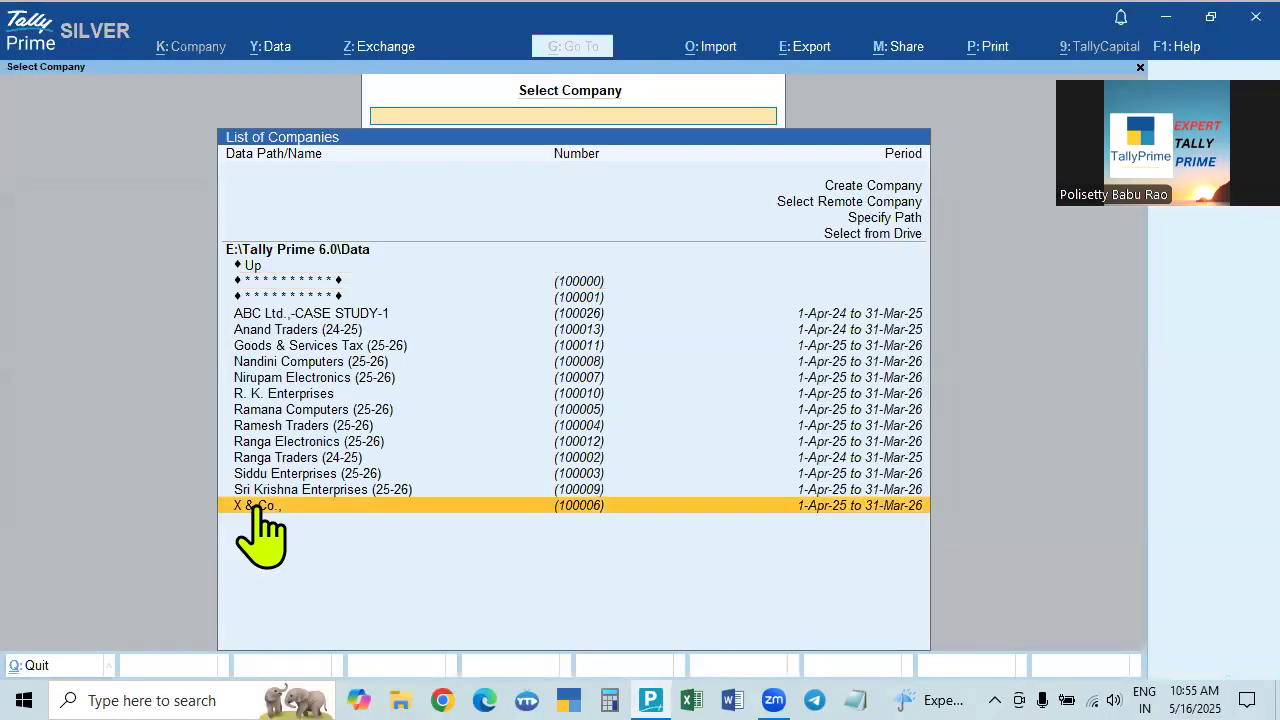
pyautogui.click(257, 508)
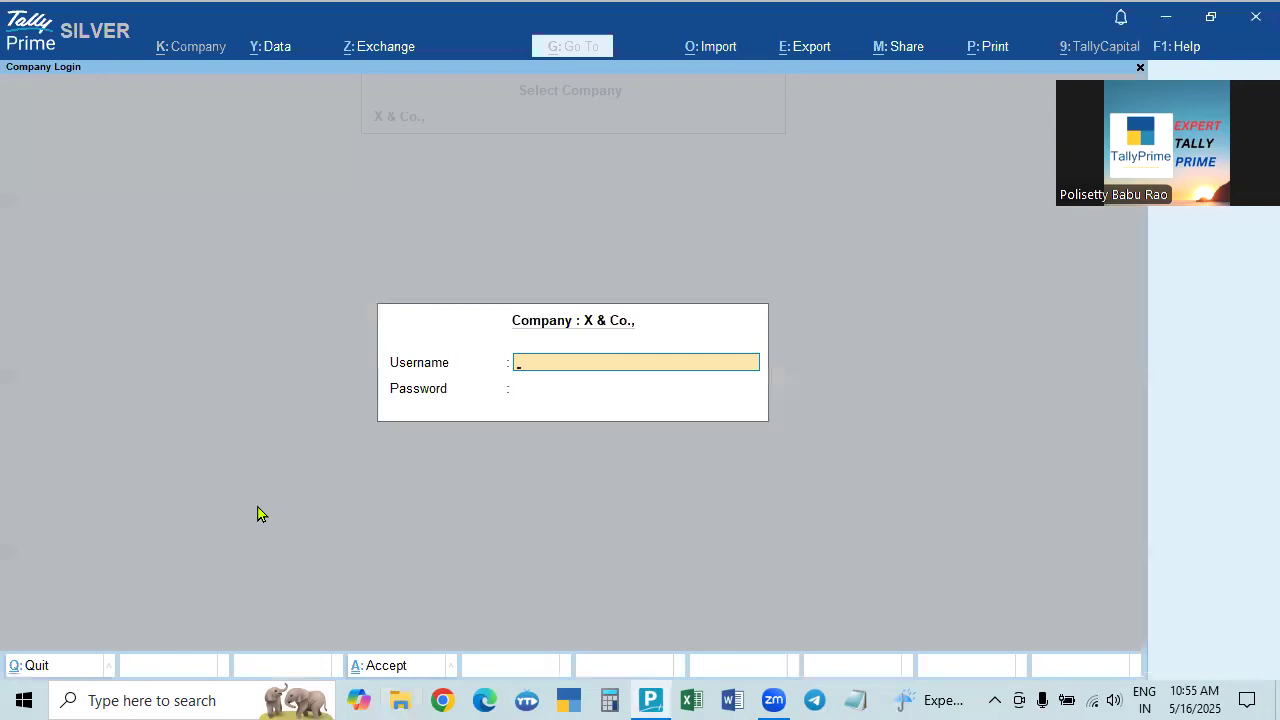
pyautogui.press('Return')
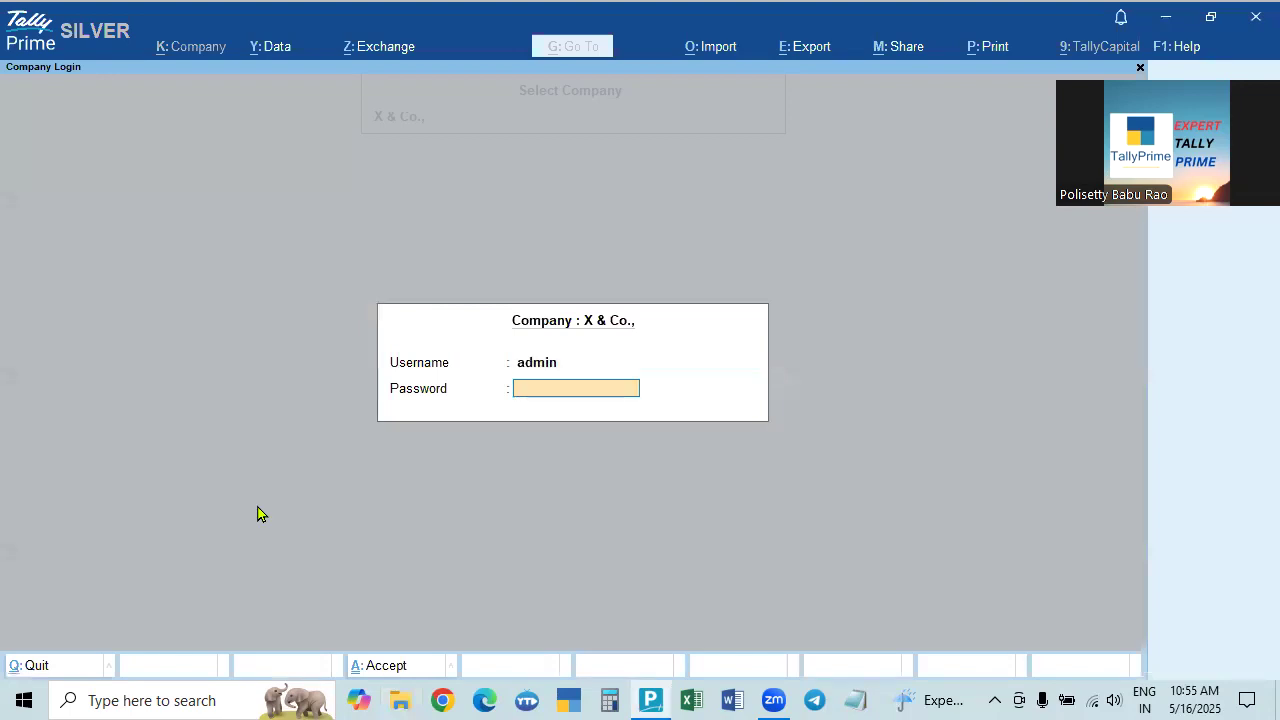
pyautogui.press('Return')
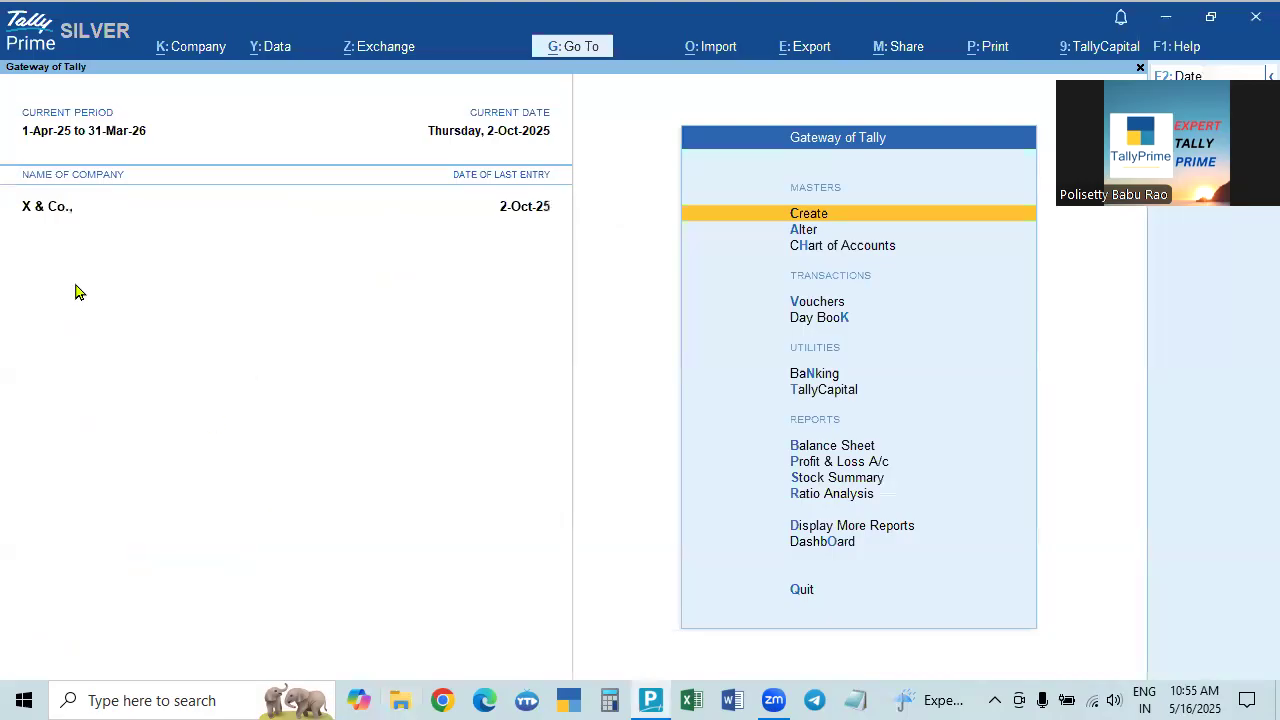
# Shut X & Co., with Ctrl+F3 and answer the Backup Company prompt.
pyautogui.press('ctrl')
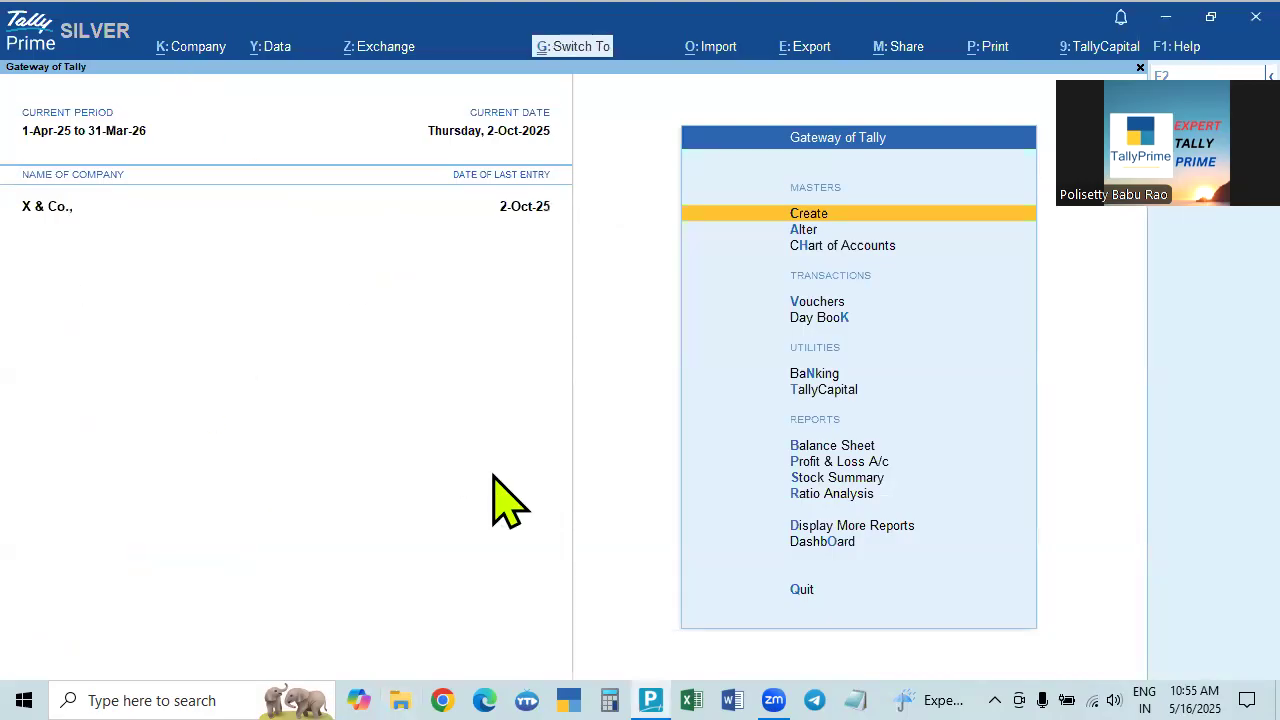
pyautogui.hotkey('ctrl', 'F3')
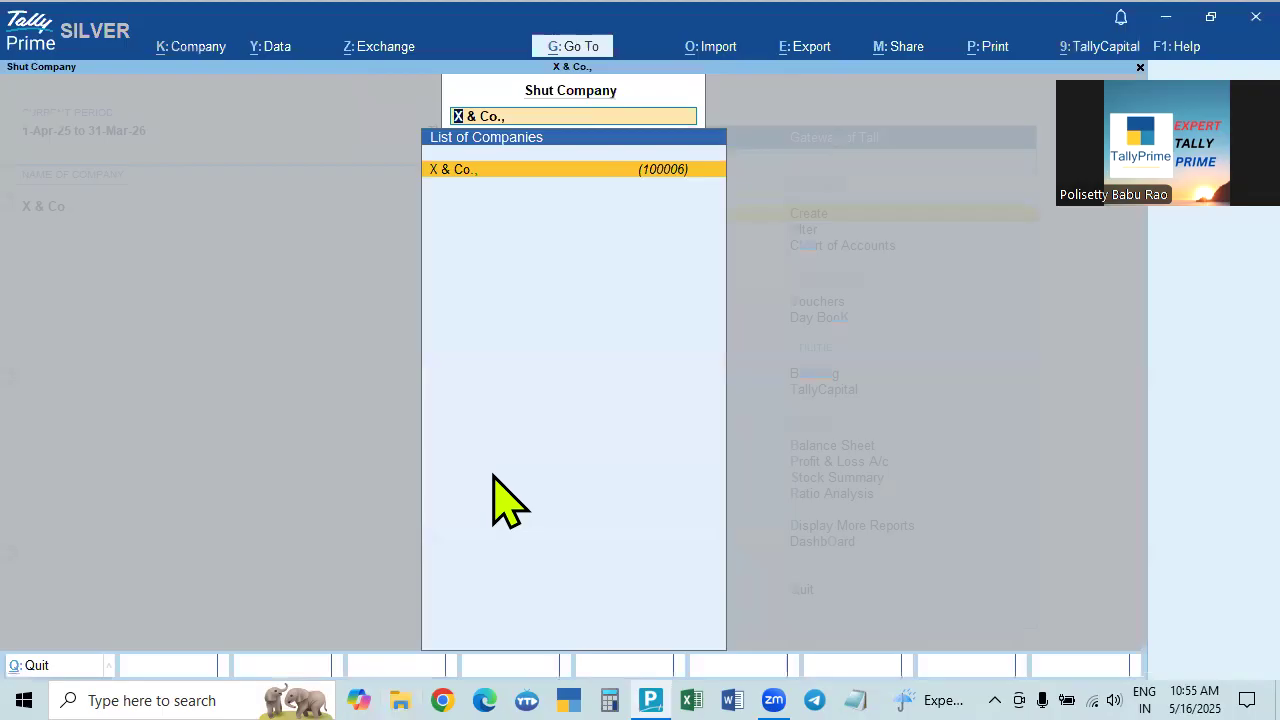
pyautogui.press('Return')
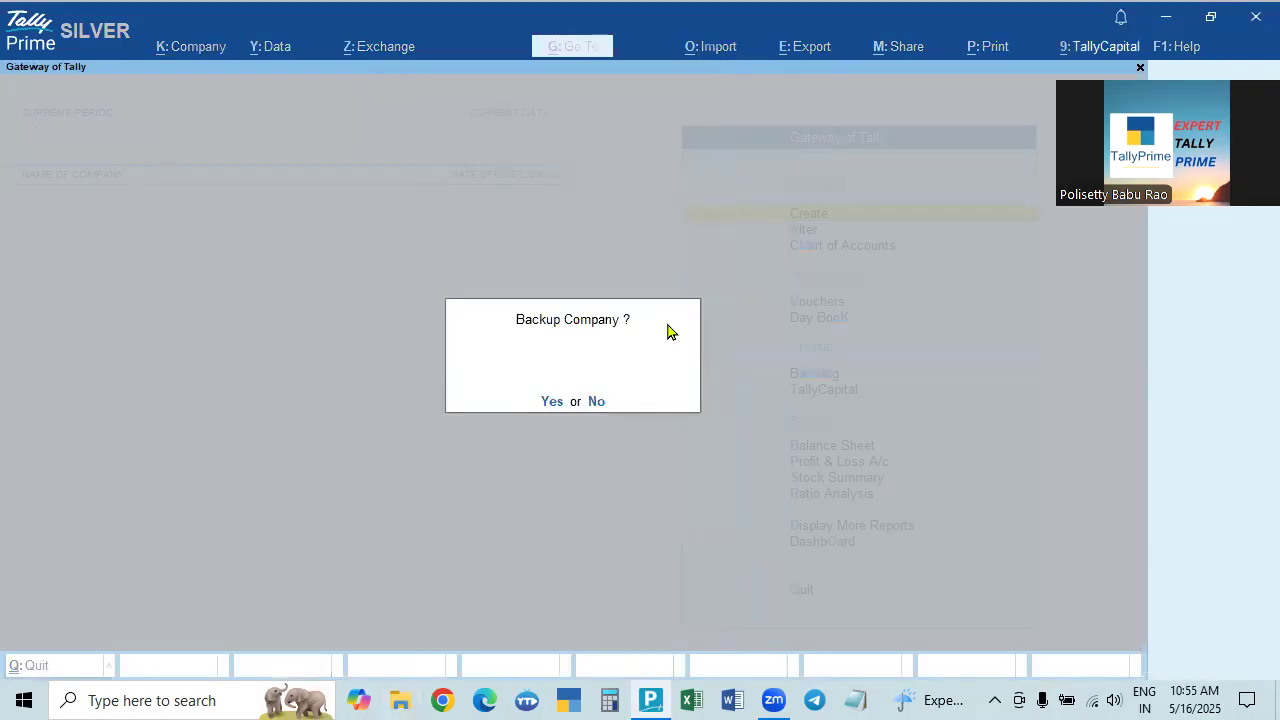
pyautogui.click(552, 402)
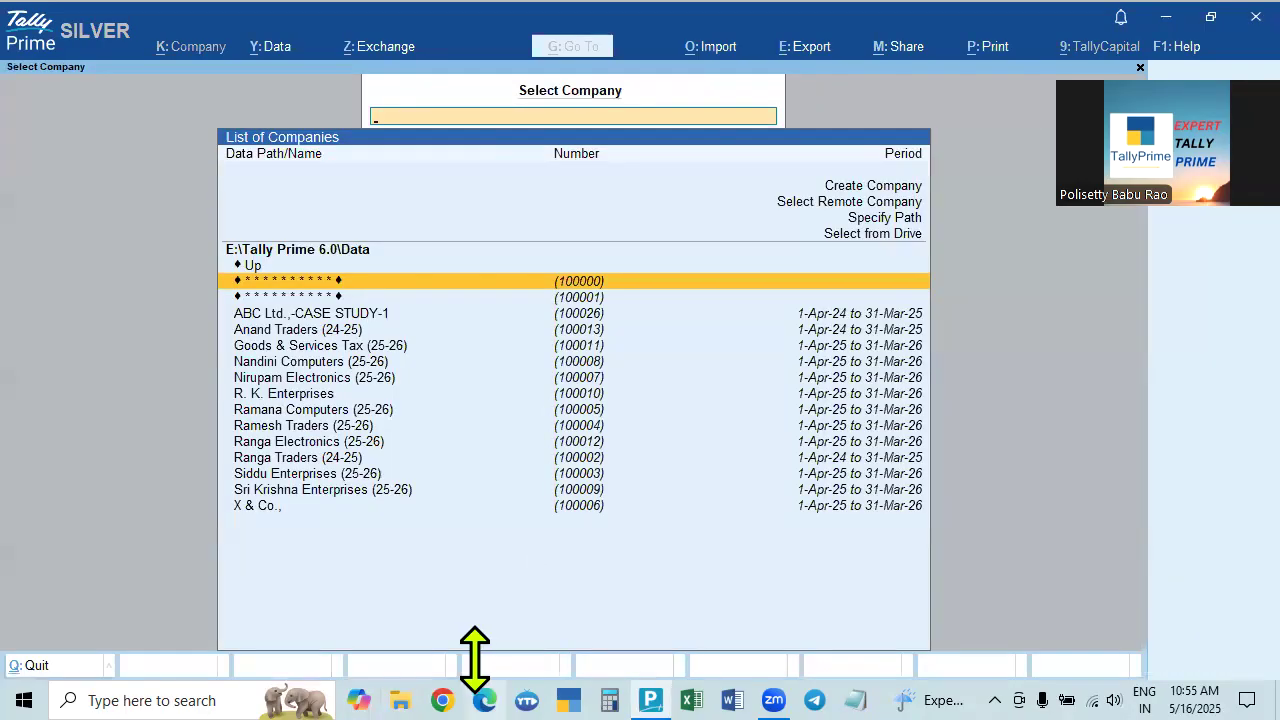
# Check that F:\TALLYPRIMEAUTOBACKUP6.0\16-May-25\1053 still holds only TBK1800_100009, then return to TallyPrime.
pyautogui.click(390, 695)
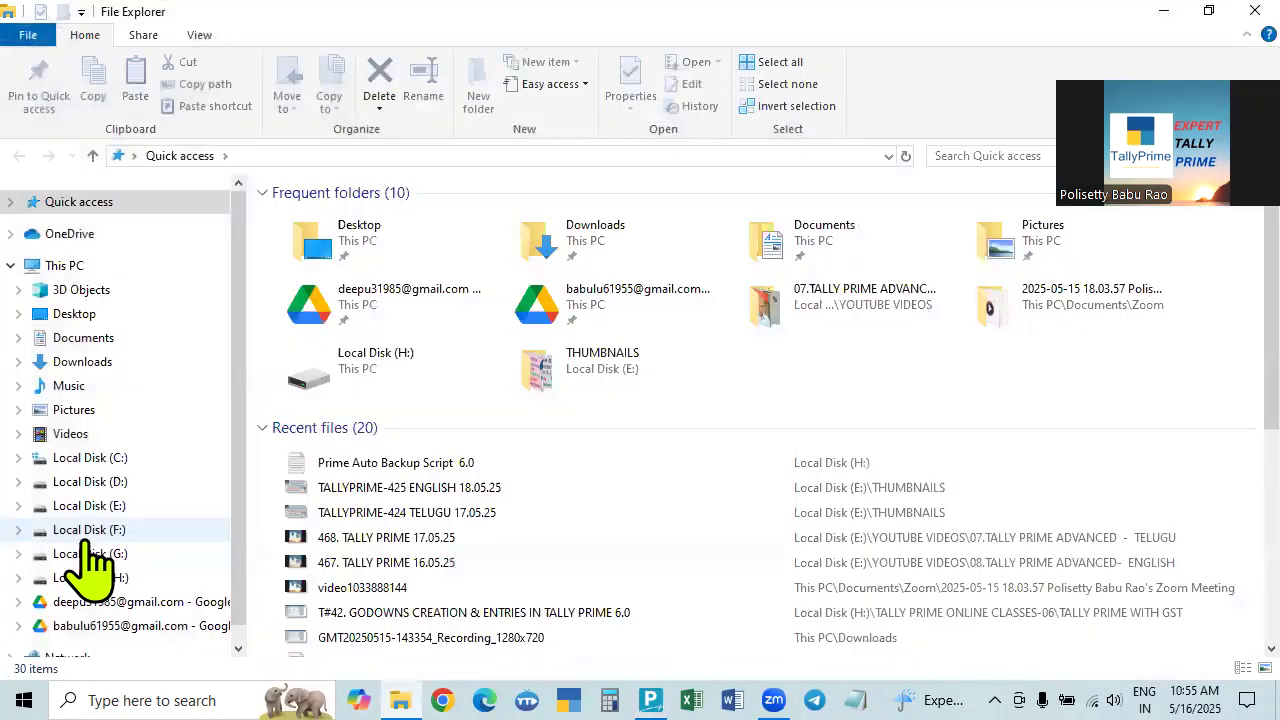
pyautogui.click(88, 532)
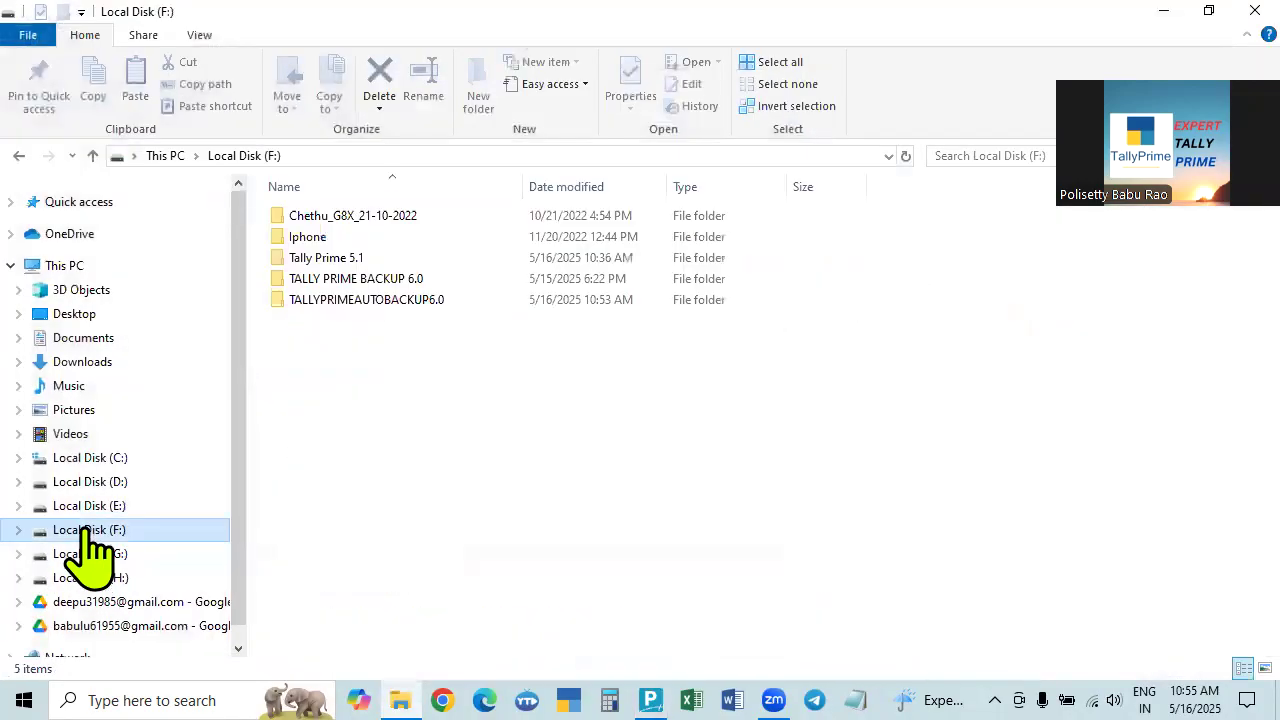
pyautogui.doubleClick(366, 300)
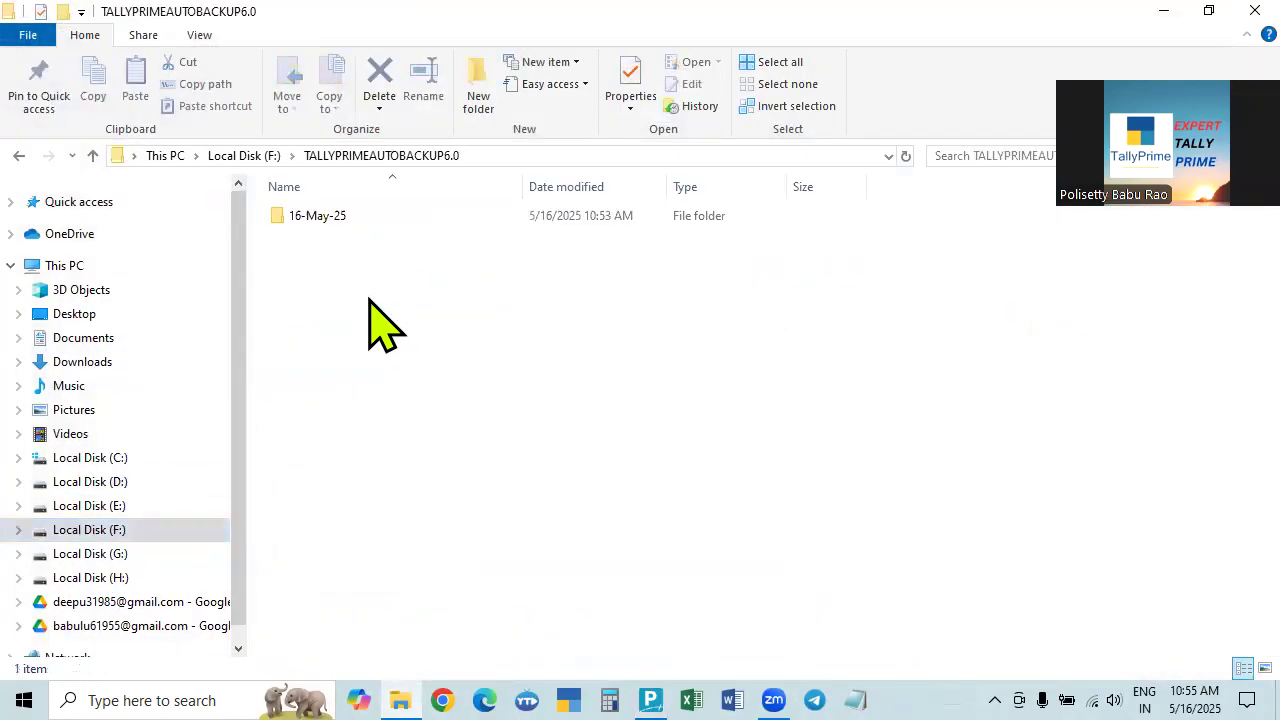
pyautogui.doubleClick(316, 218)
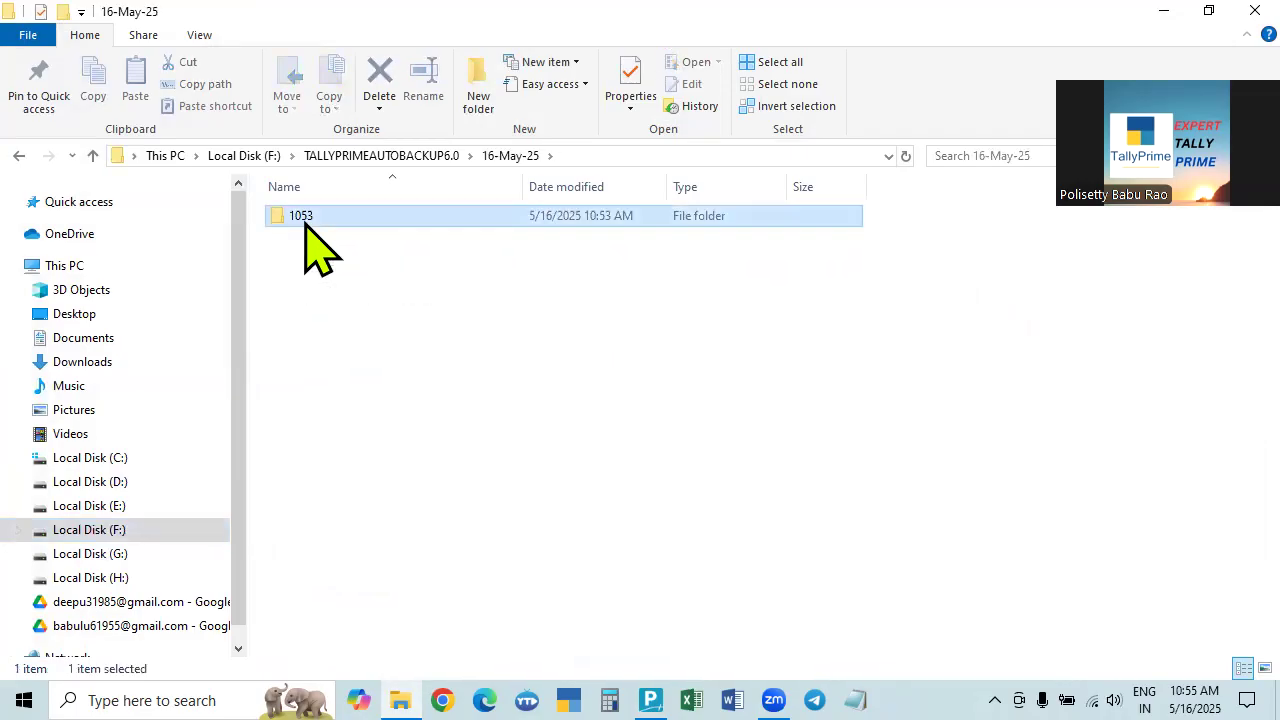
pyautogui.doubleClick(305, 222)
pyautogui.click(323, 230)
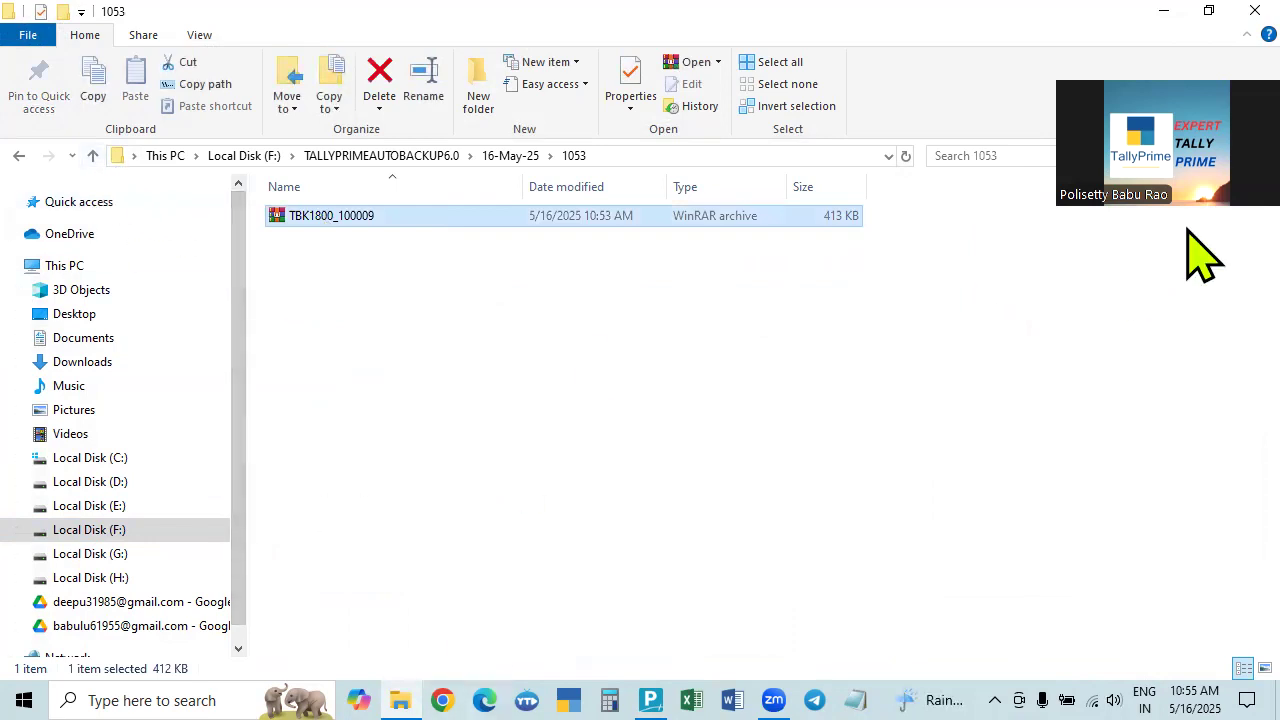
pyautogui.click(650, 700)
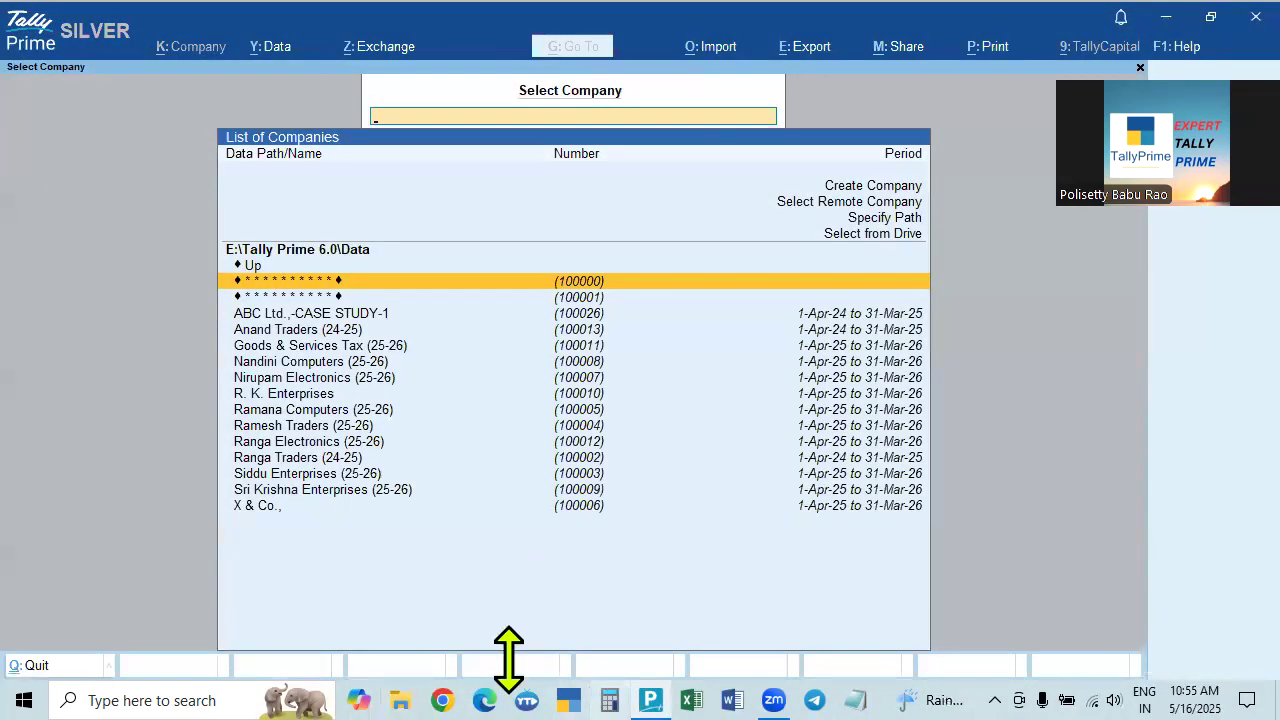
# Open Anand Traders (24-25), shut it with Ctrl+F3, and answer No to the backup prompt.
pyautogui.click(257, 507)
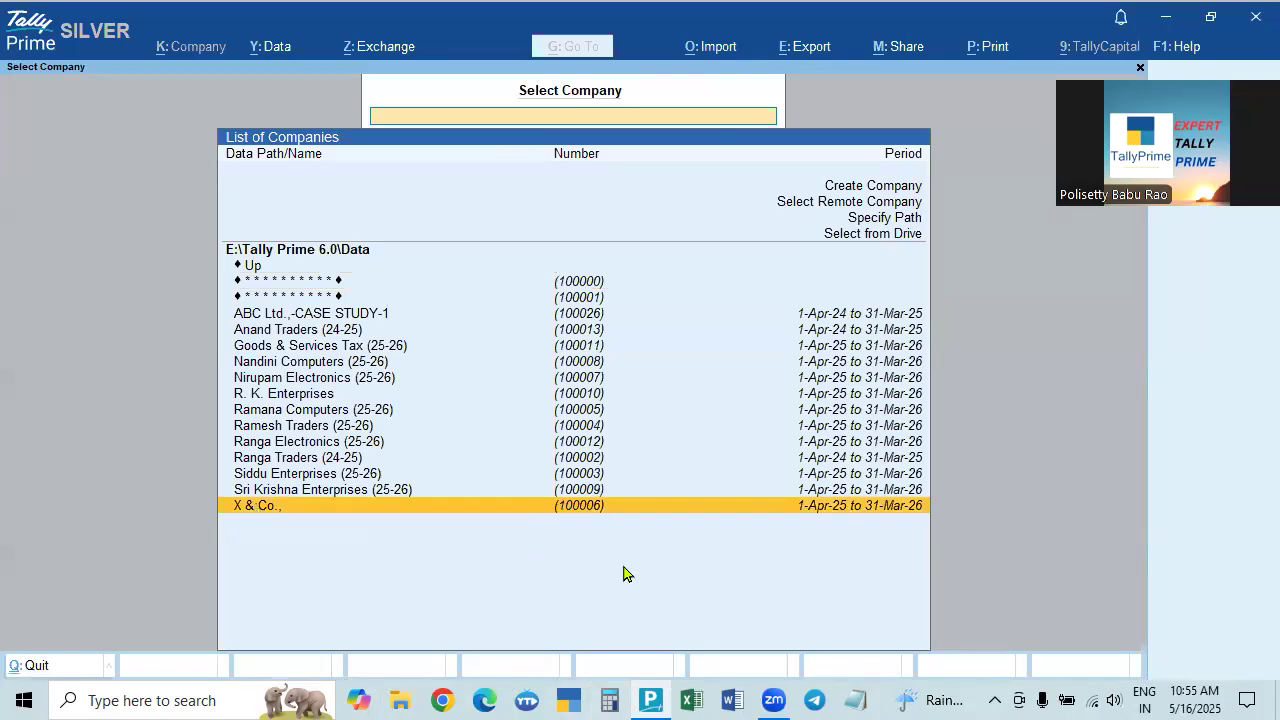
pyautogui.click(297, 331)
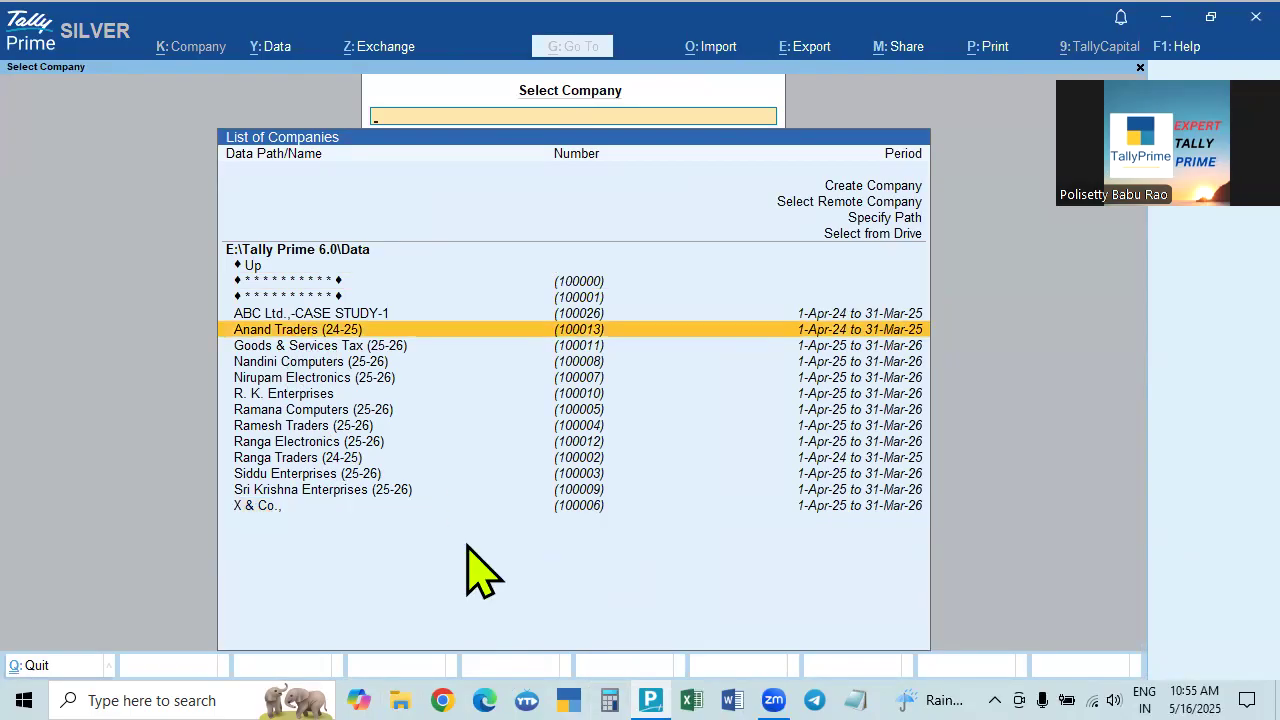
pyautogui.press('Return')
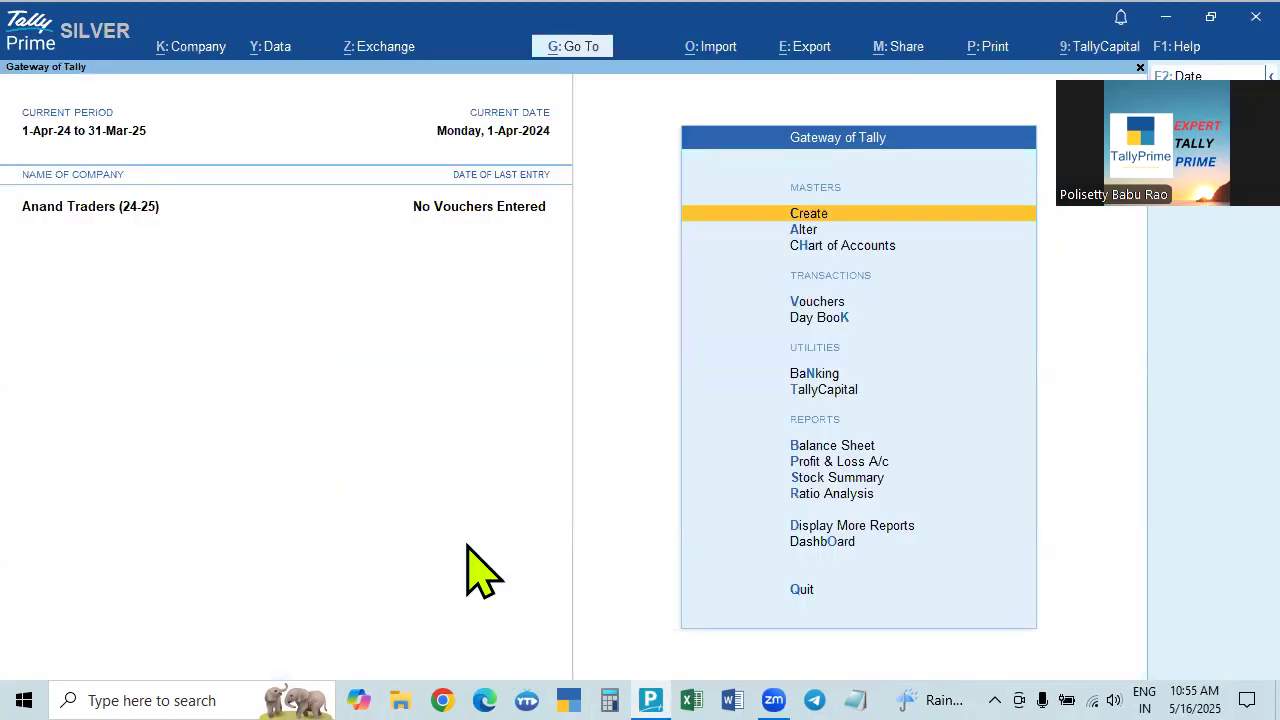
pyautogui.hotkey('ctrl', 'F3')
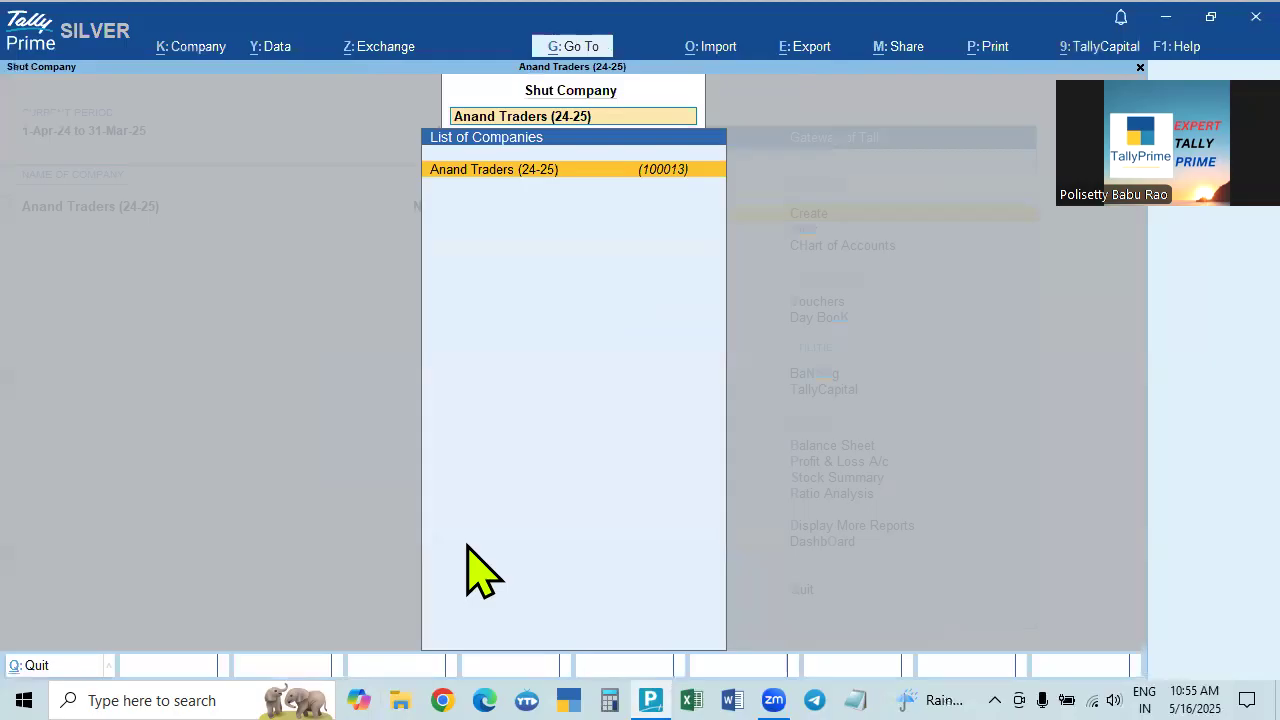
pyautogui.press('Return')
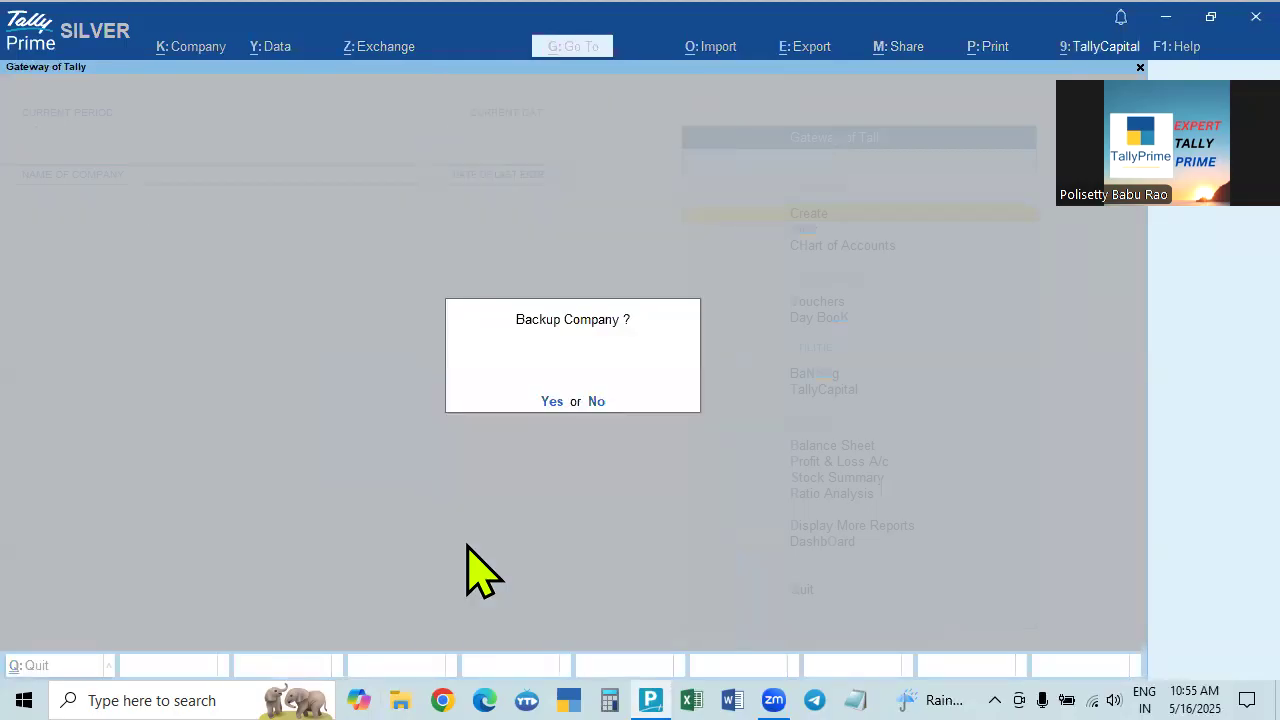
pyautogui.press('n')
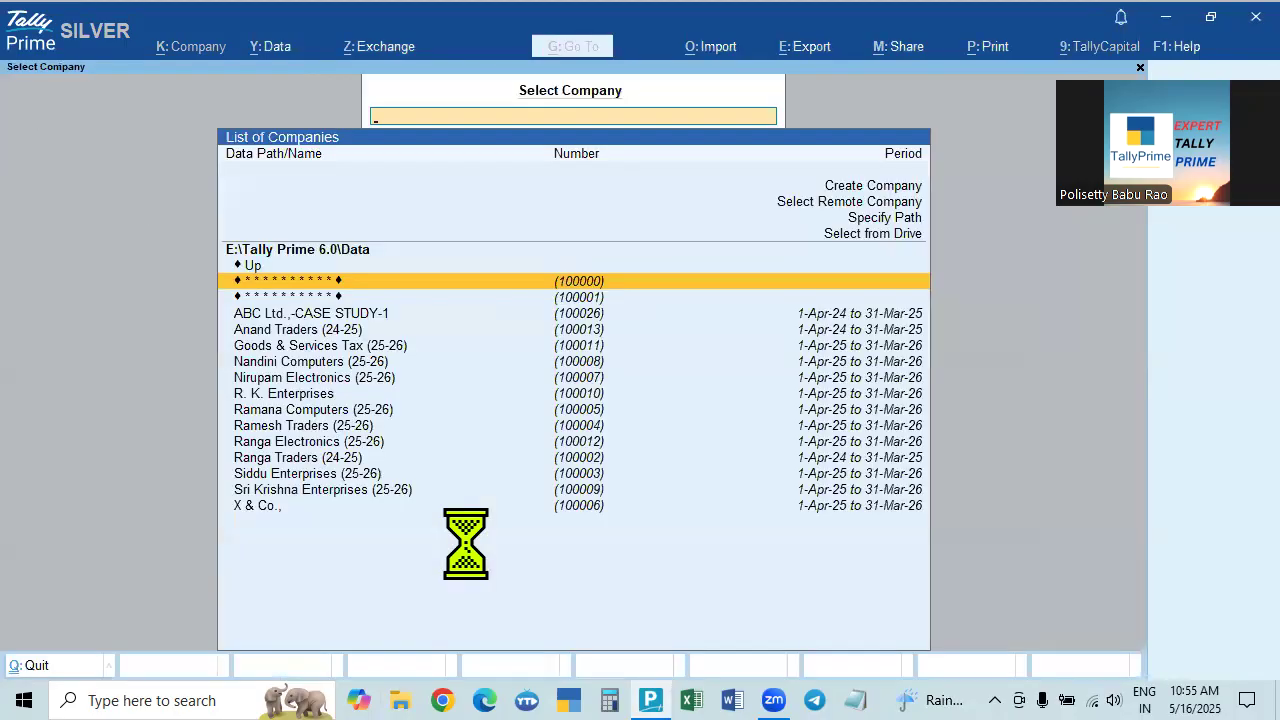
pyautogui.click(405, 700)
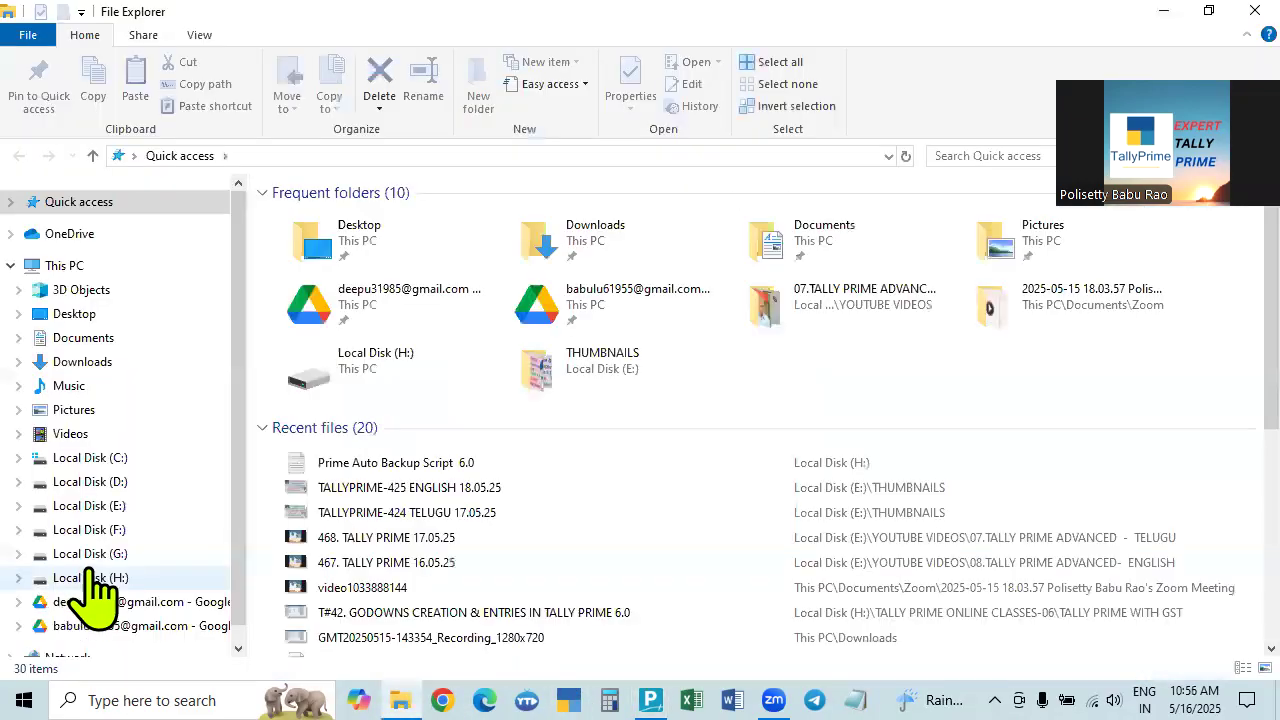
# Navigate to F:\TALLYPRIMEAUTOBACKUP6.0\16-May-25 and open the new 1055 backup folder.
pyautogui.click(104, 530)
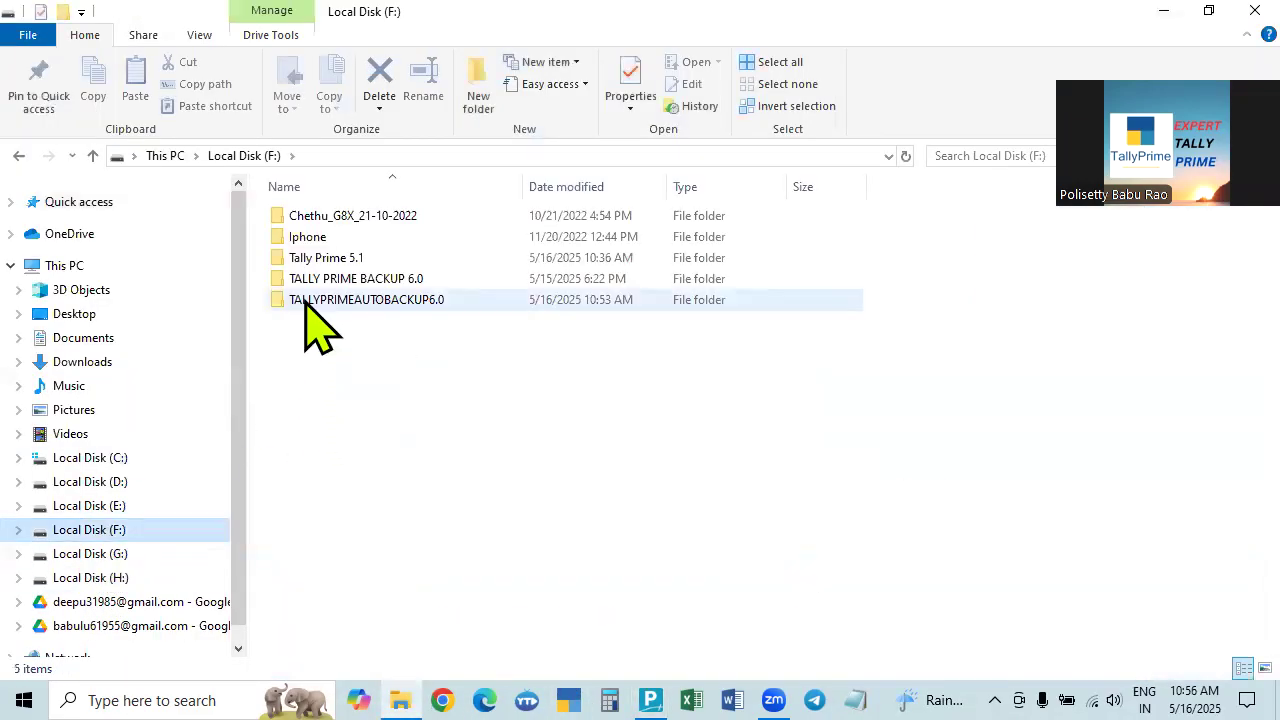
pyautogui.click(380, 303)
pyautogui.doubleClick(380, 303)
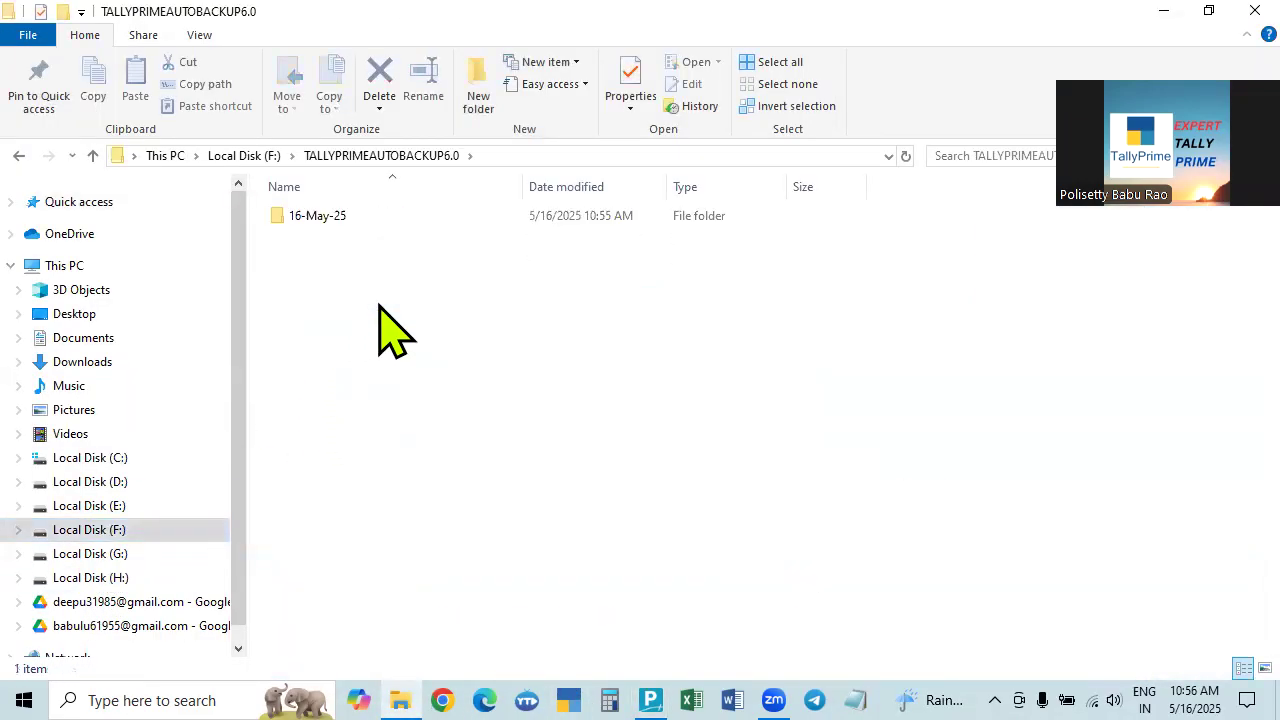
pyautogui.doubleClick(305, 220)
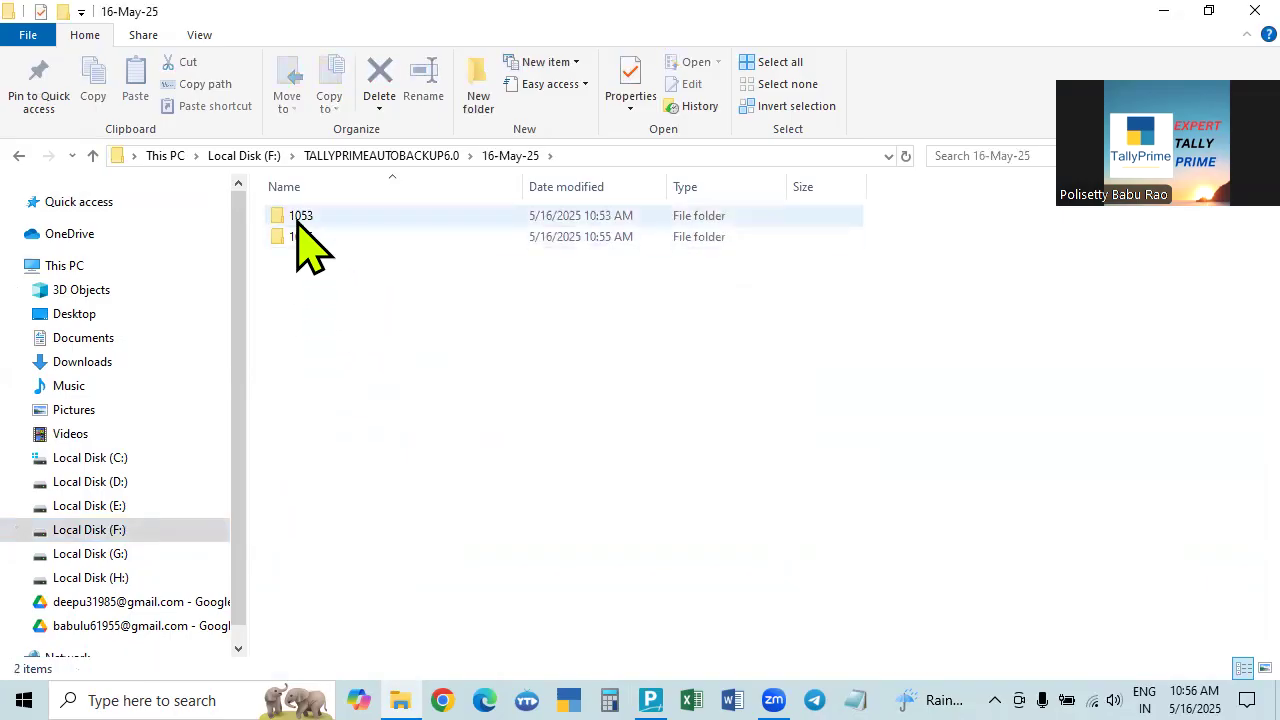
pyautogui.click(303, 243)
pyautogui.doubleClick(303, 241)
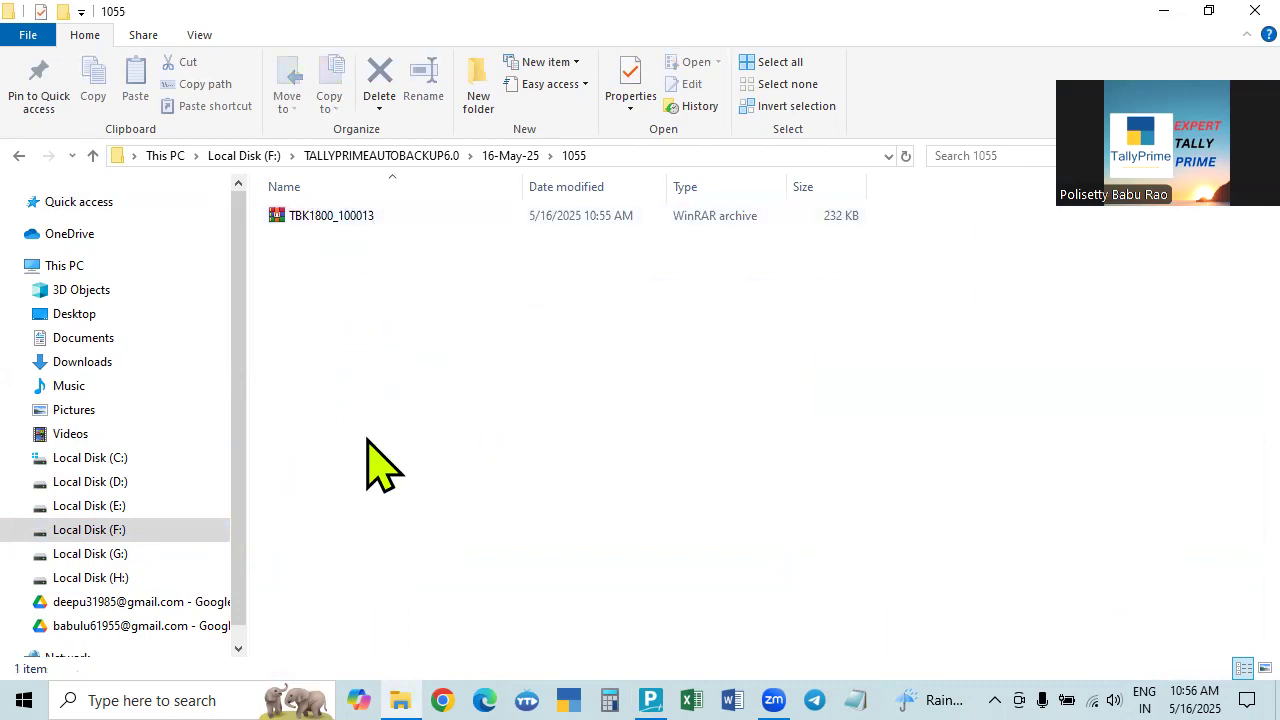
pyautogui.click(92, 155)
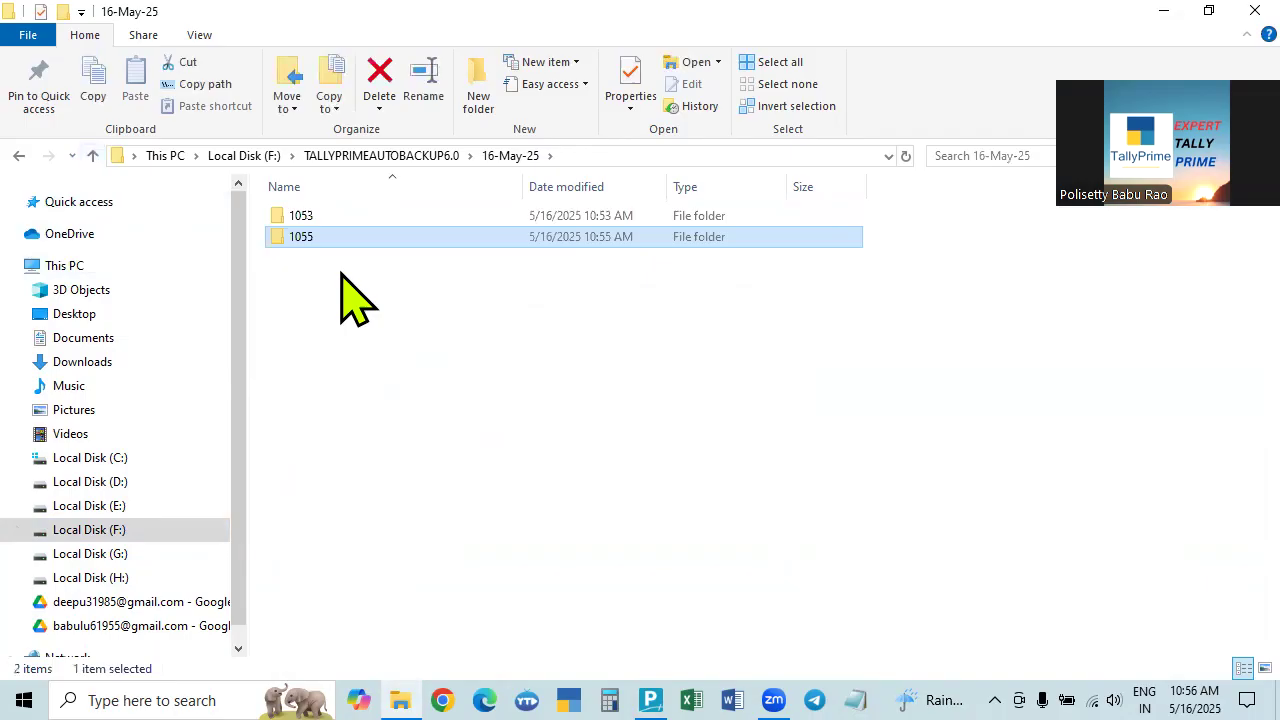
pyautogui.click(92, 155)
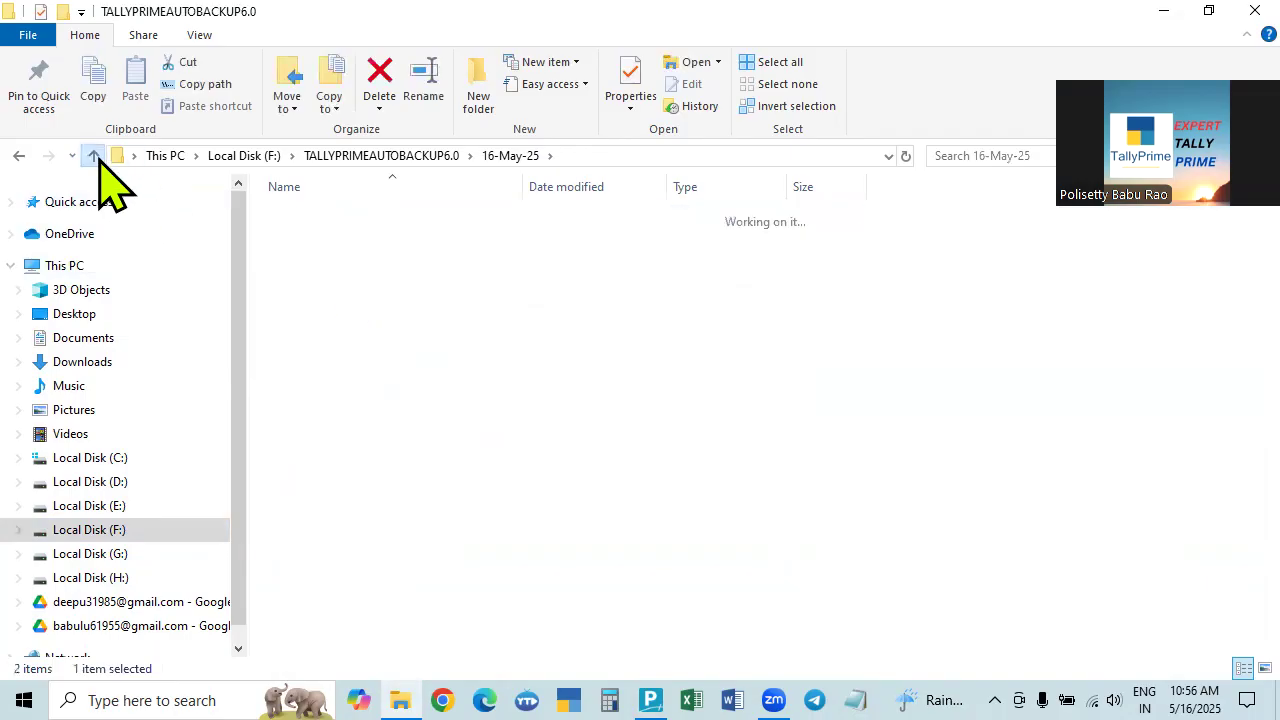
# View the TBK1800_100009 archive inside backup folder 1053.
pyautogui.doubleClick(312, 220)
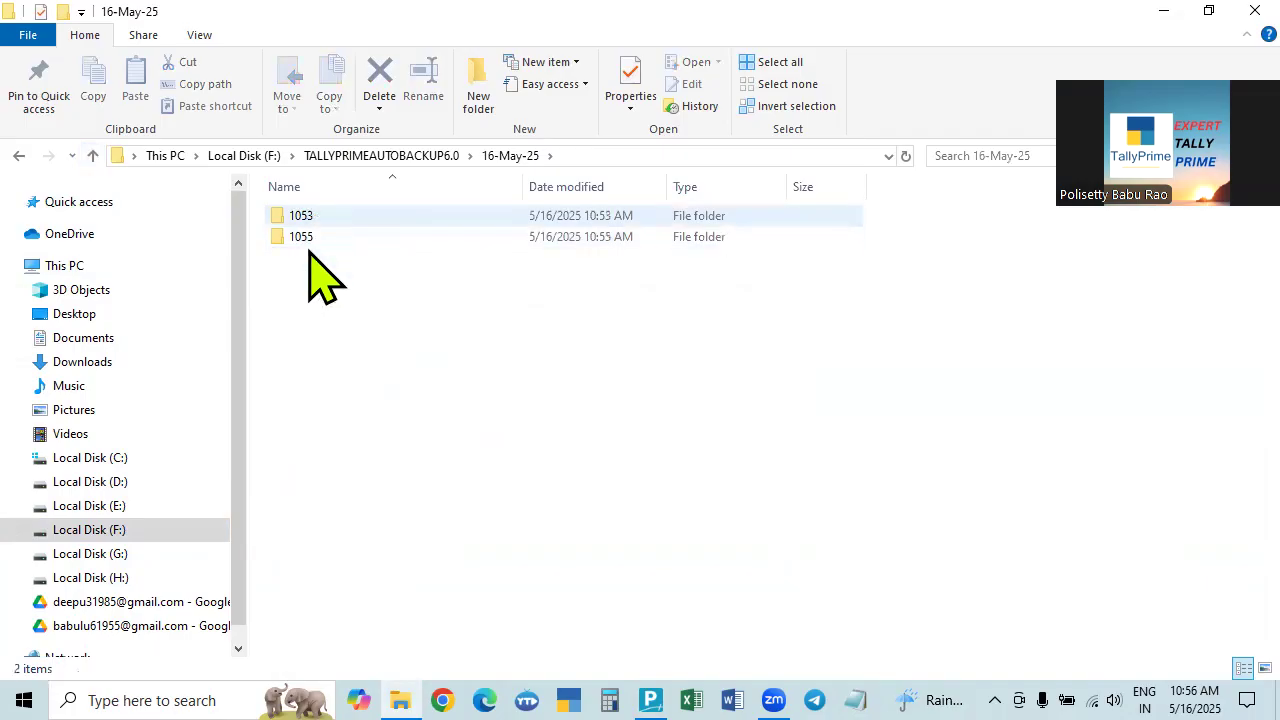
pyautogui.click(93, 155)
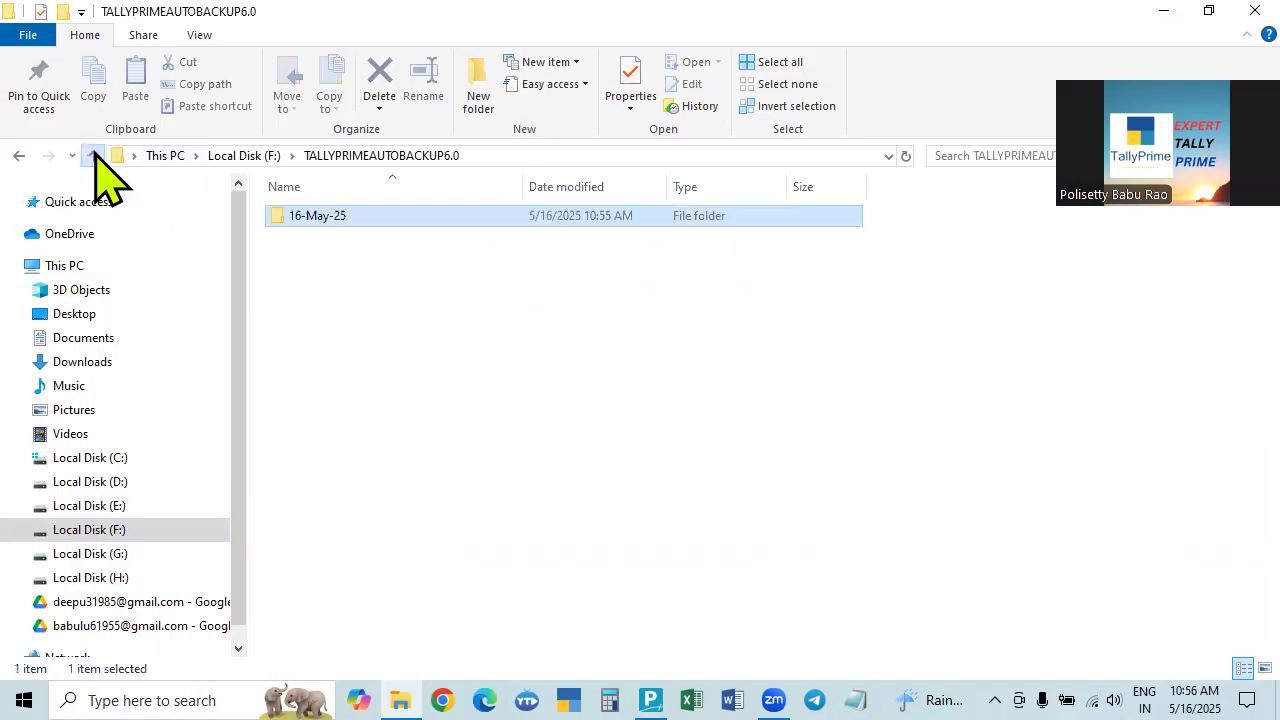
pyautogui.doubleClick(323, 222)
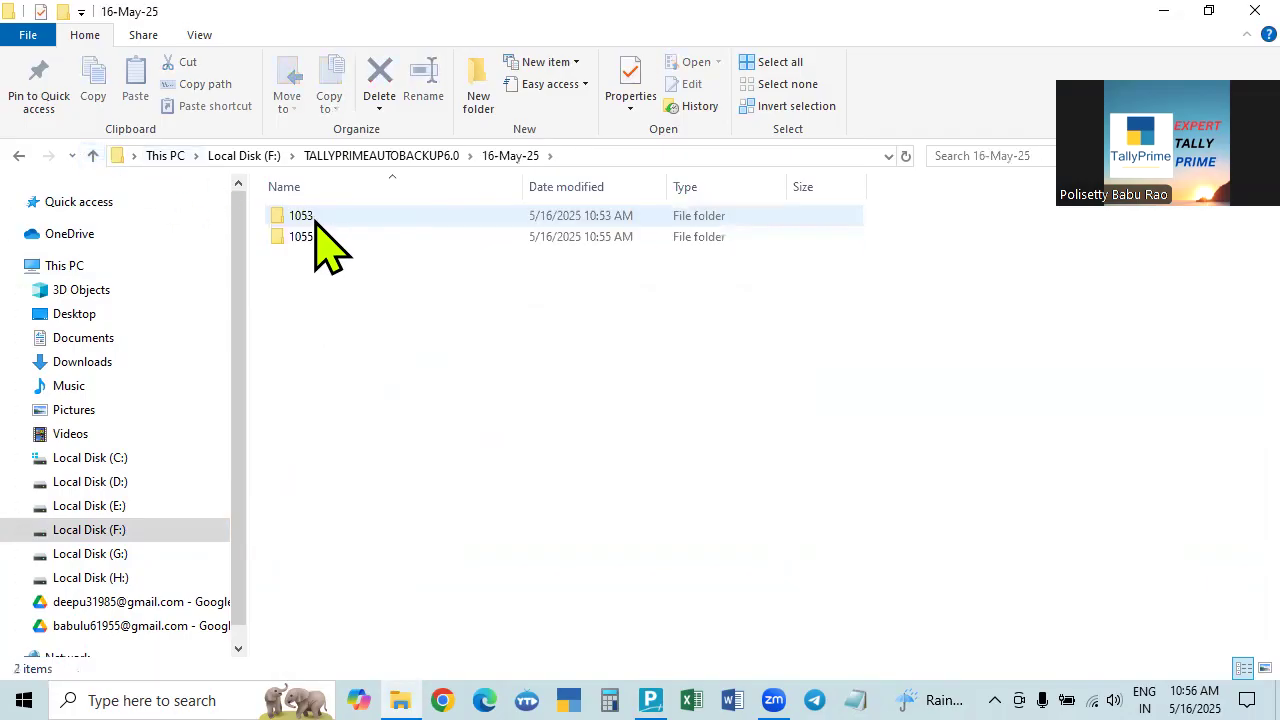
pyautogui.doubleClick(316, 220)
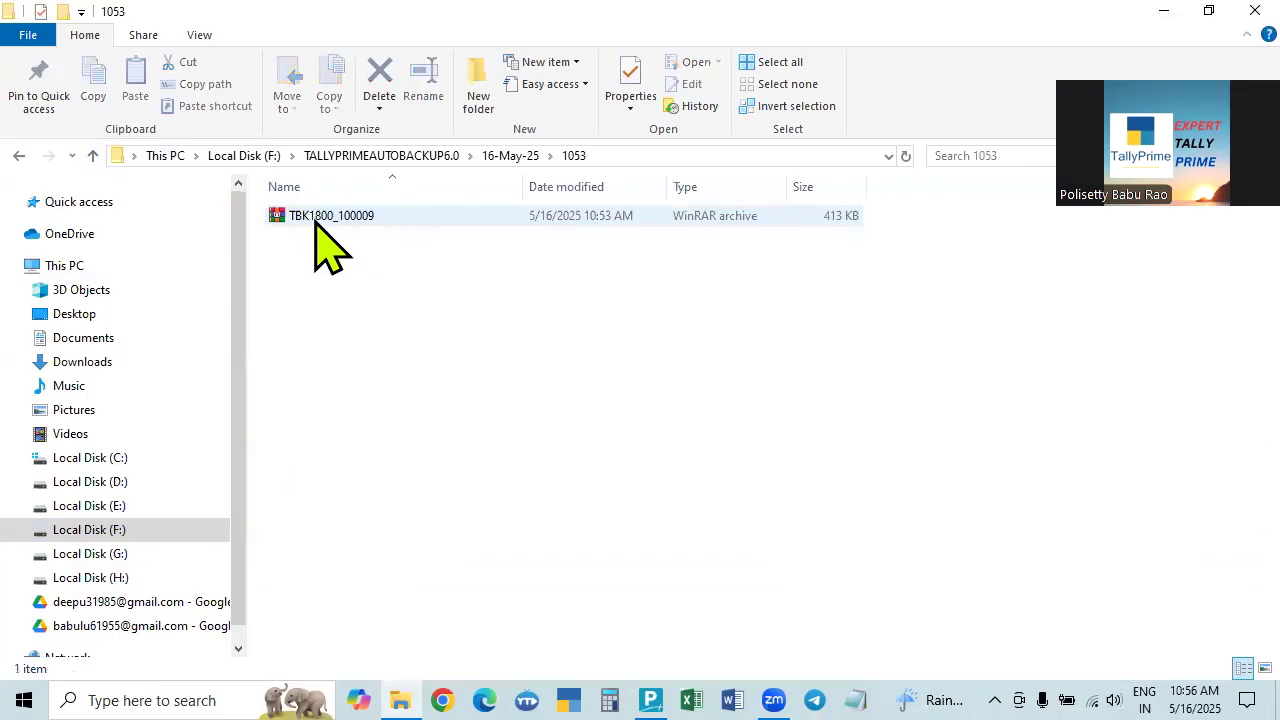
pyautogui.click(93, 155)
pyautogui.click(93, 155)
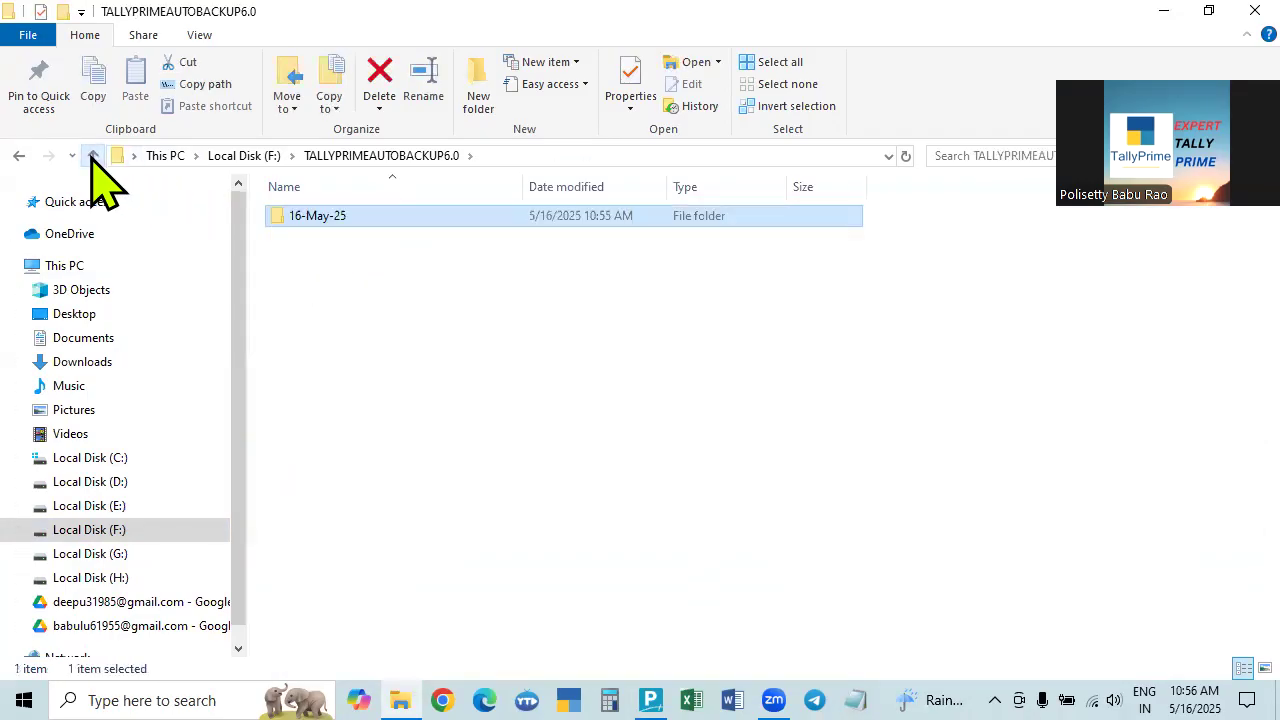
pyautogui.doubleClick(314, 222)
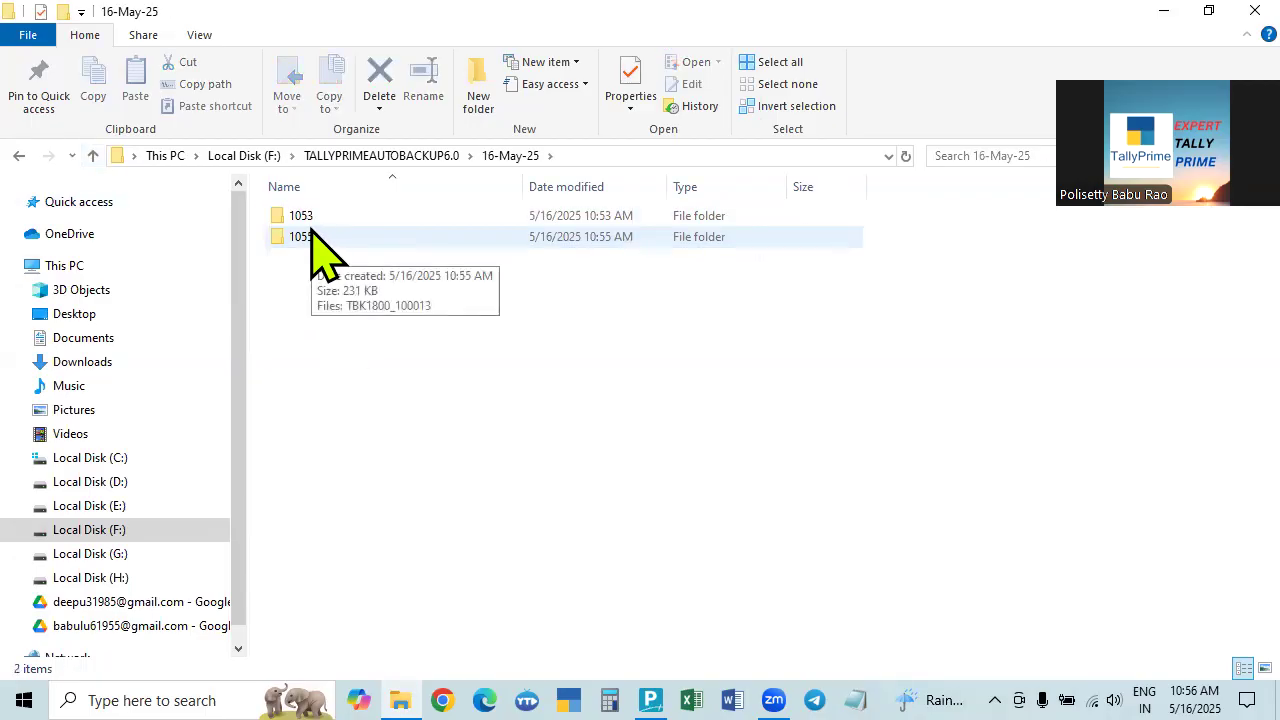
# Open folders 1053 and 1055 in turn to compare their WinRAR archives.
pyautogui.click(92, 155)
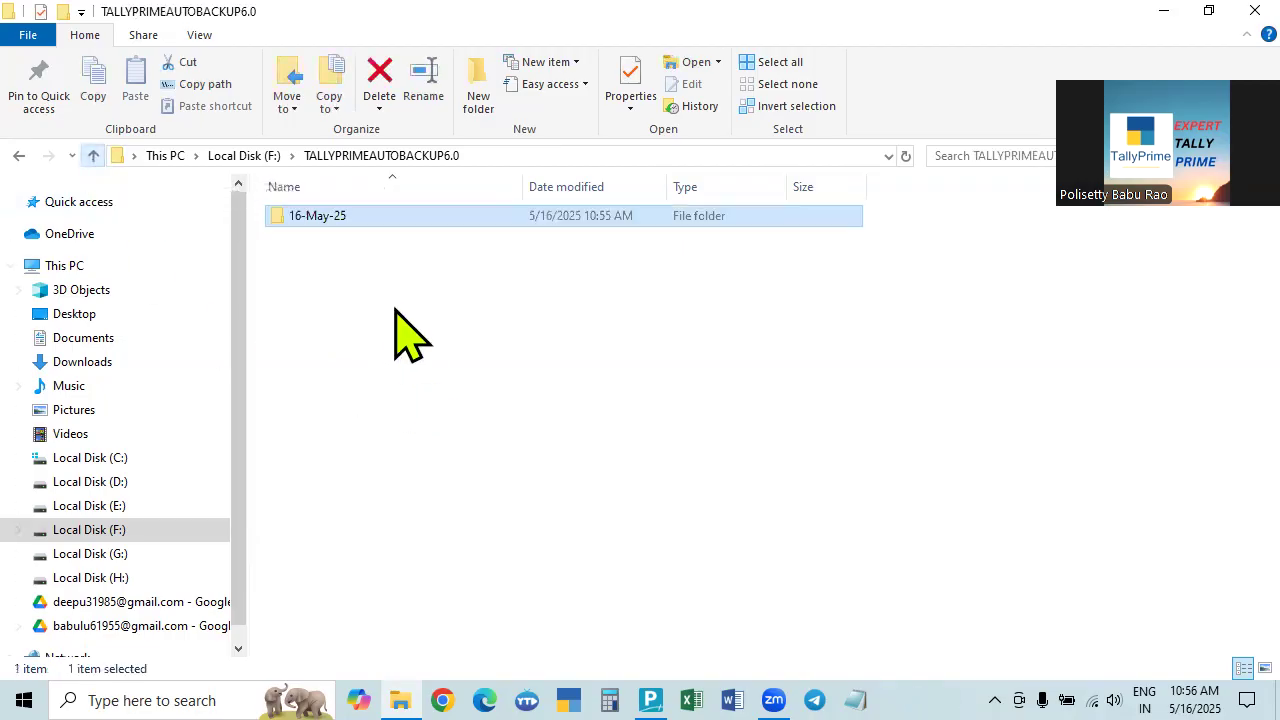
pyautogui.doubleClick(336, 220)
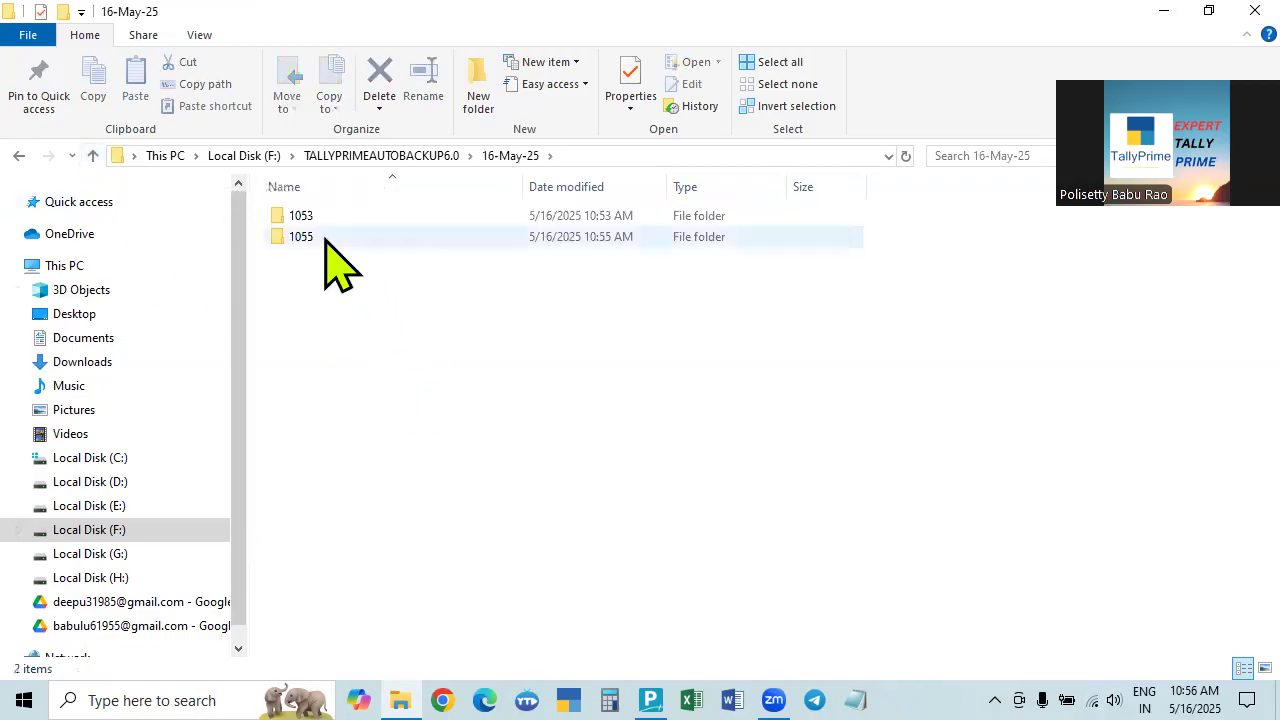
pyautogui.doubleClick(315, 216)
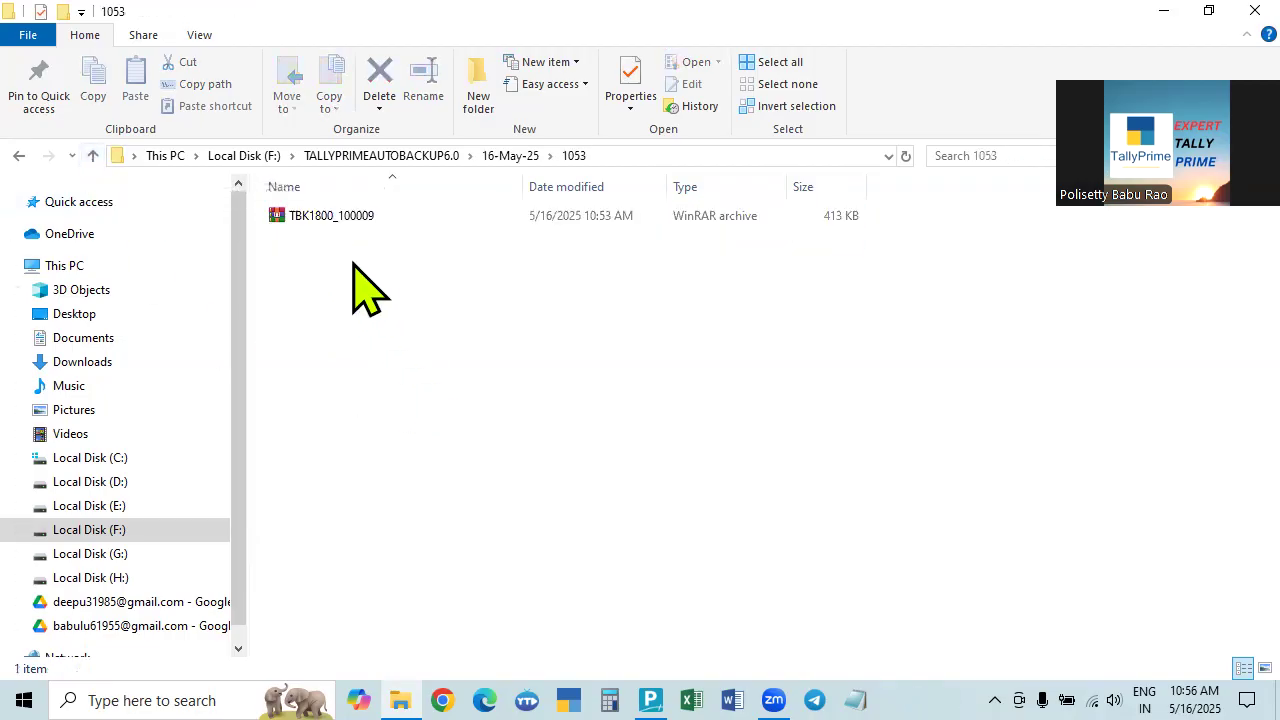
pyautogui.click(92, 155)
pyautogui.doubleClick(296, 240)
pyautogui.click(92, 155)
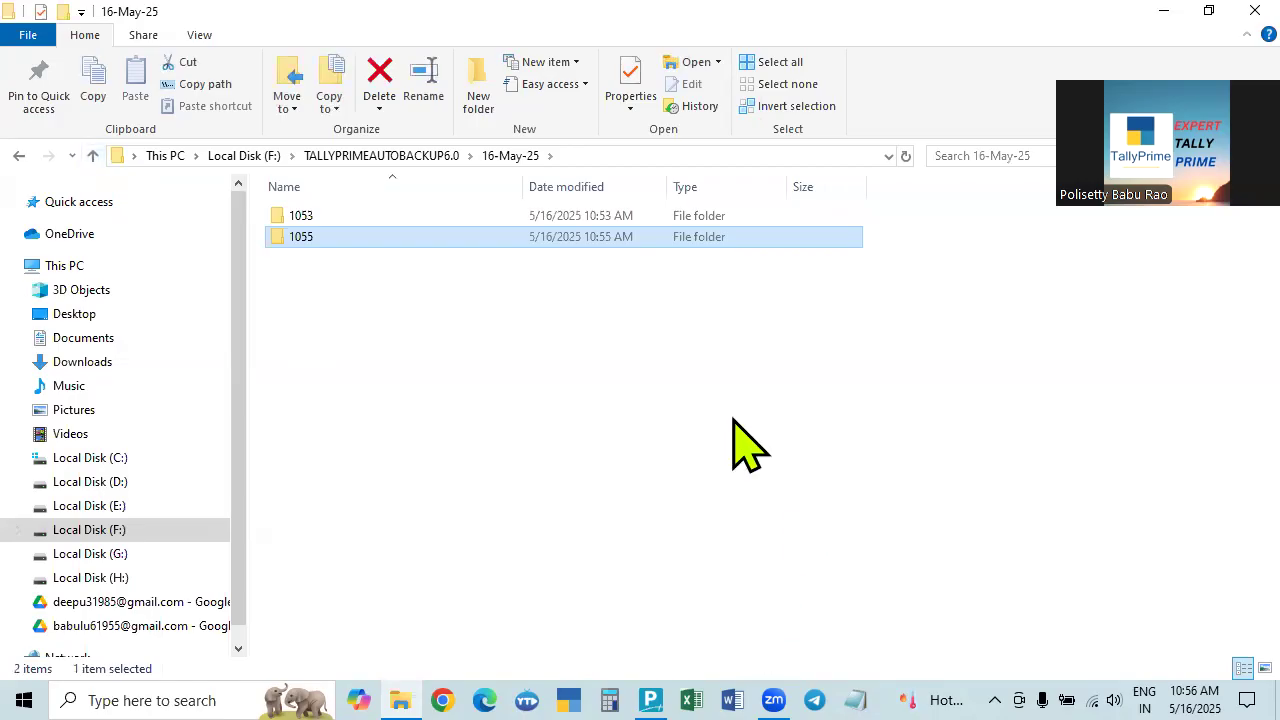
pyautogui.click(92, 155)
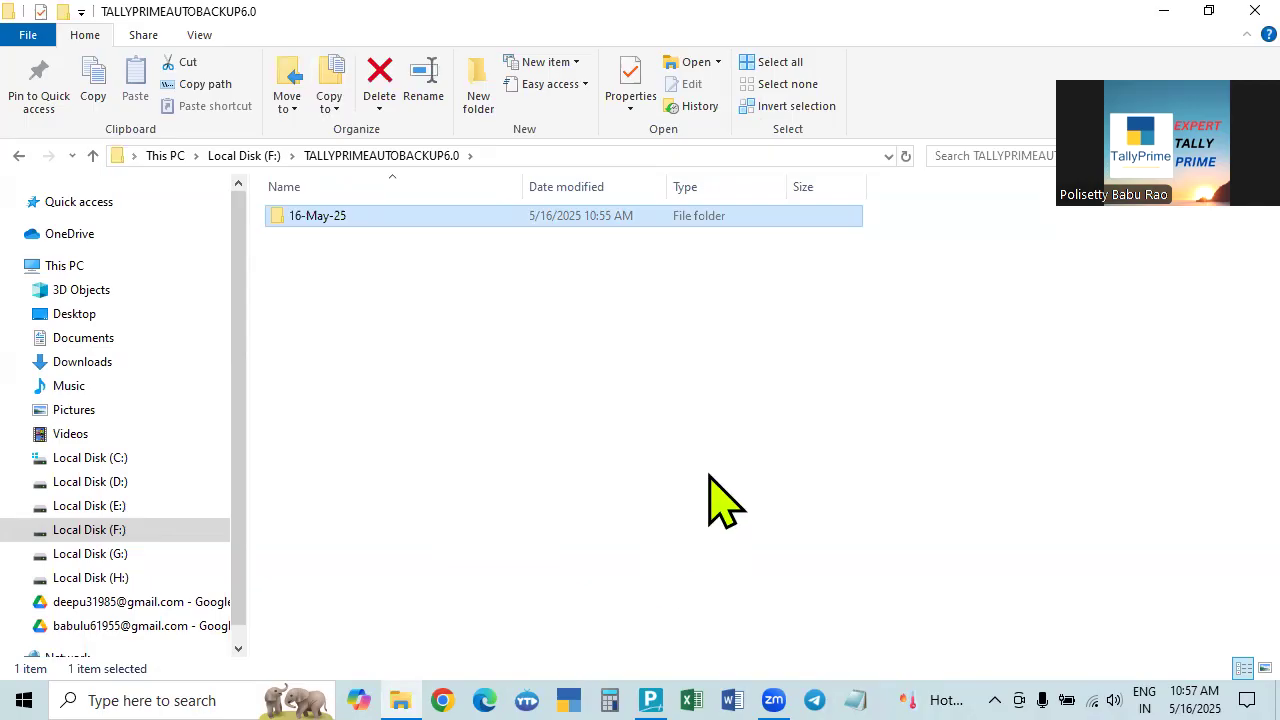
# Recheck that 1053 and 1055 each hold an archive, 1055 with the 232 KB TBK1800_100013.
pyautogui.doubleClick(310, 218)
pyautogui.doubleClick(310, 218)
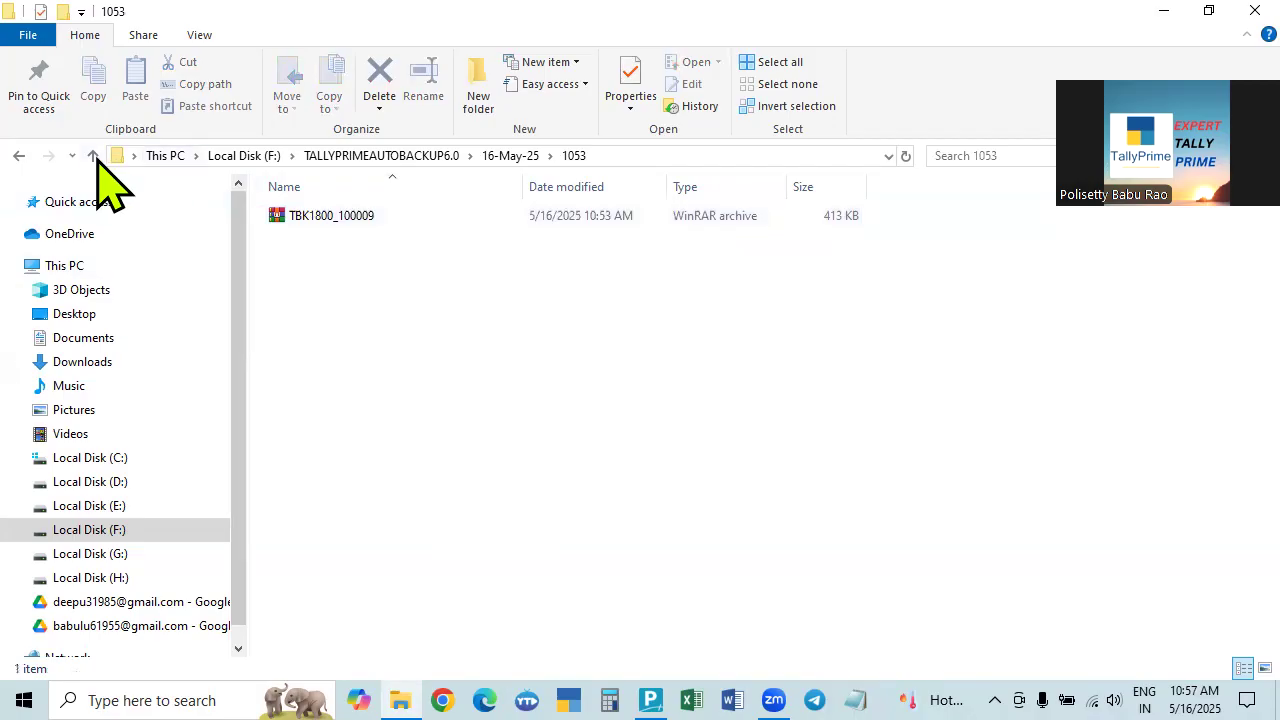
pyautogui.click(93, 155)
pyautogui.click(305, 240)
pyautogui.doubleClick(307, 240)
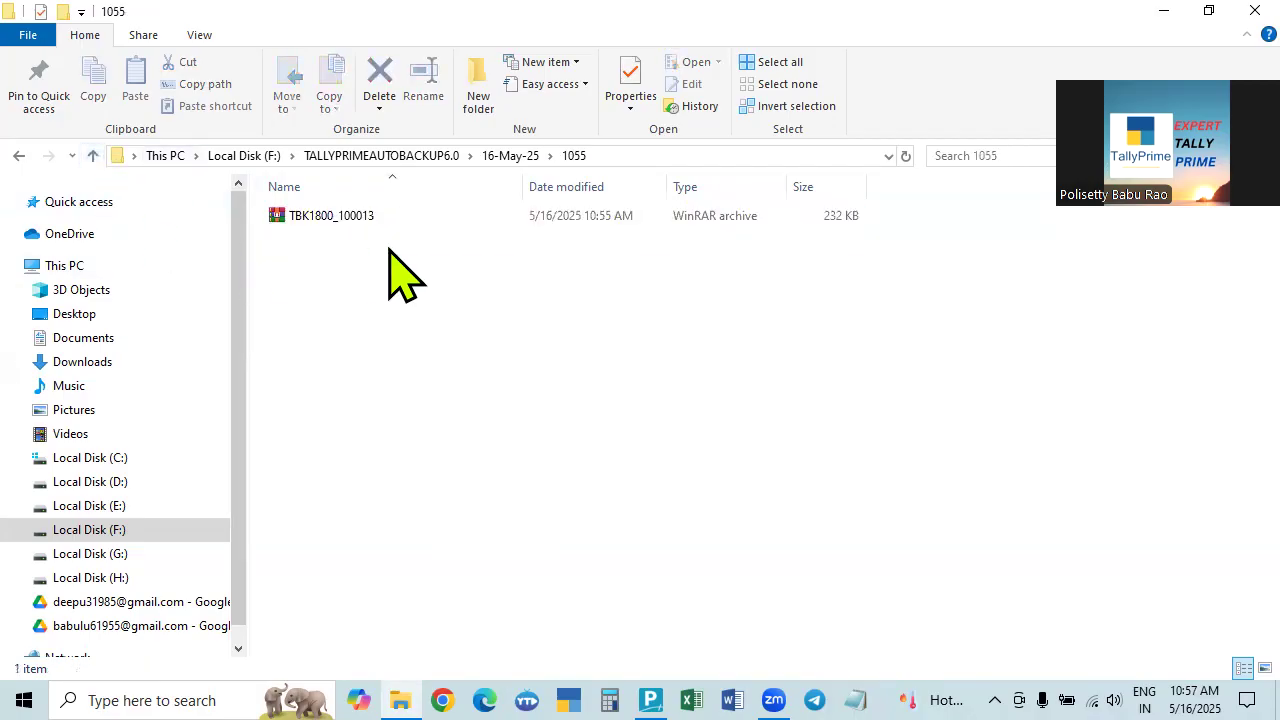
pyautogui.click(93, 155)
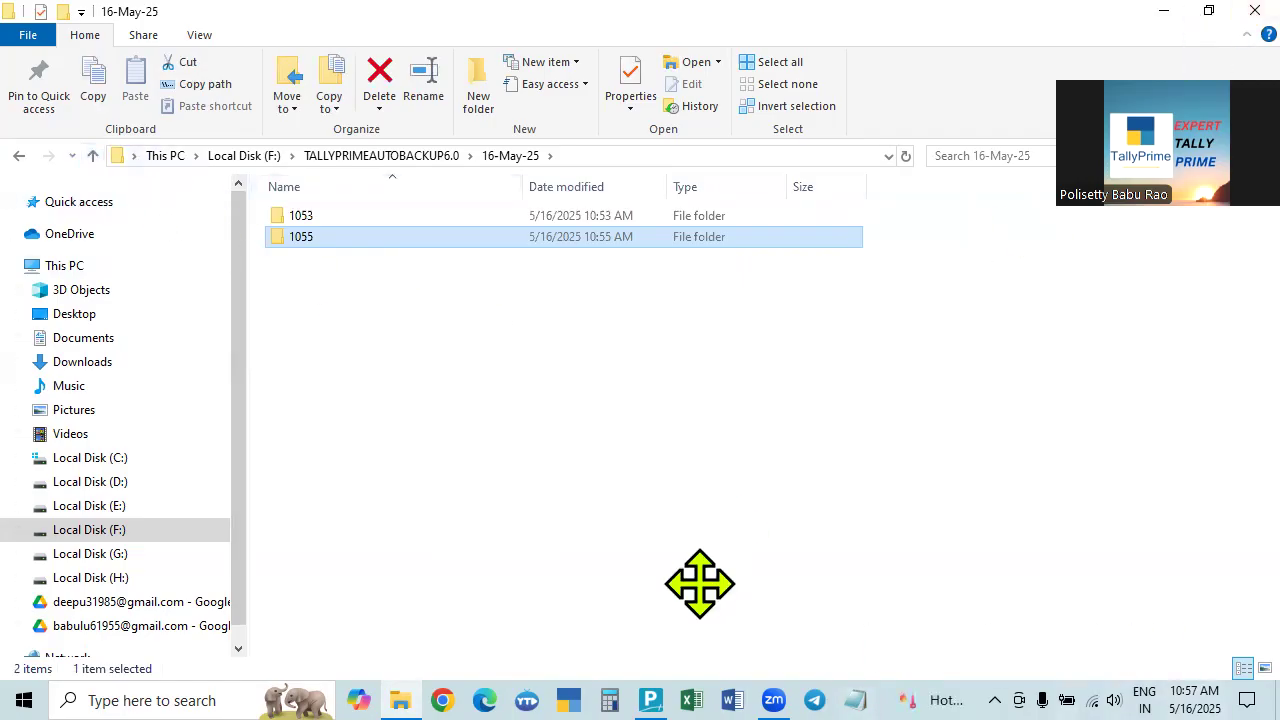
# Back in TallyPrime, open Sri Krishna Enterprises (25-26) and log in as admin.
pyautogui.click(650, 698)
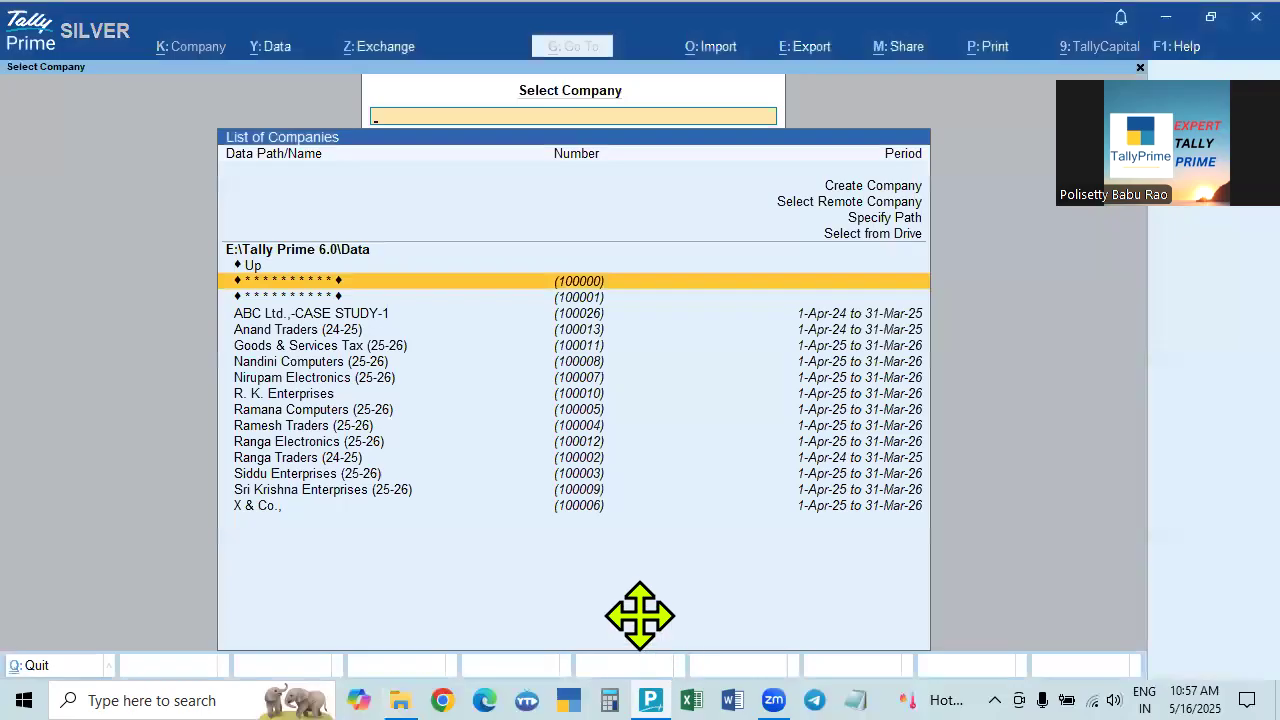
pyautogui.click(335, 490)
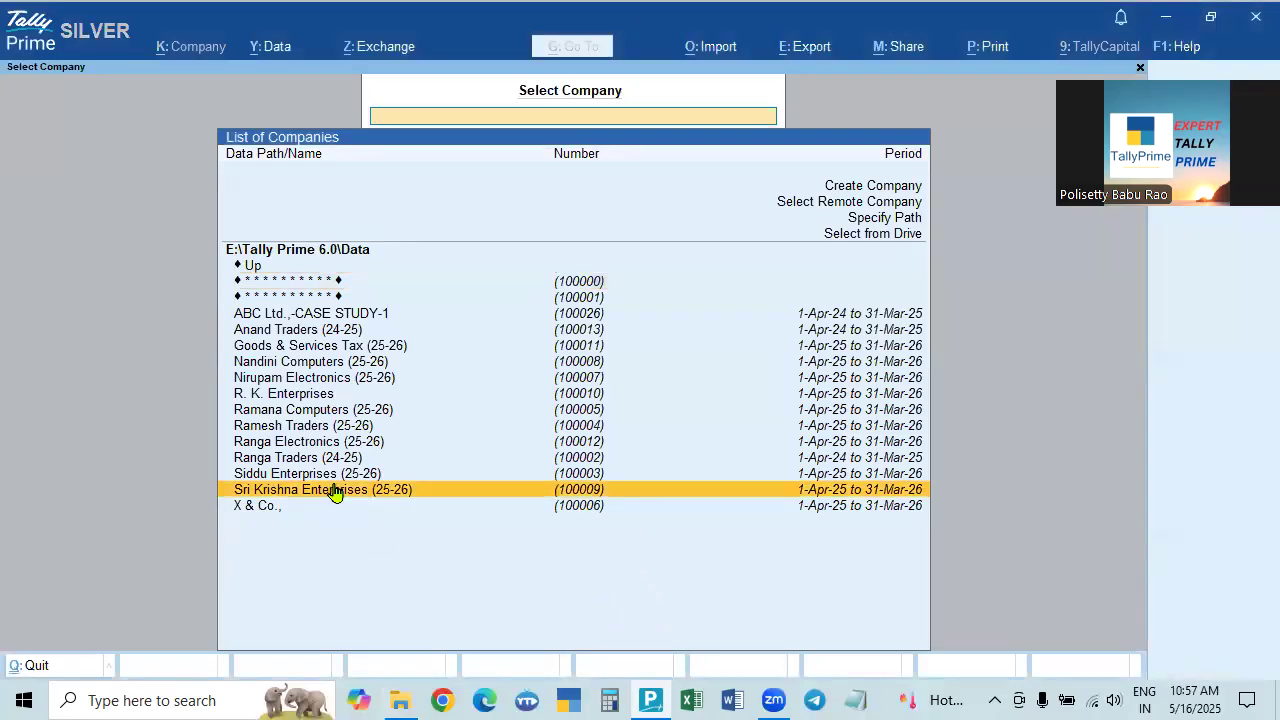
pyautogui.write('admin')
pyautogui.press('Return')
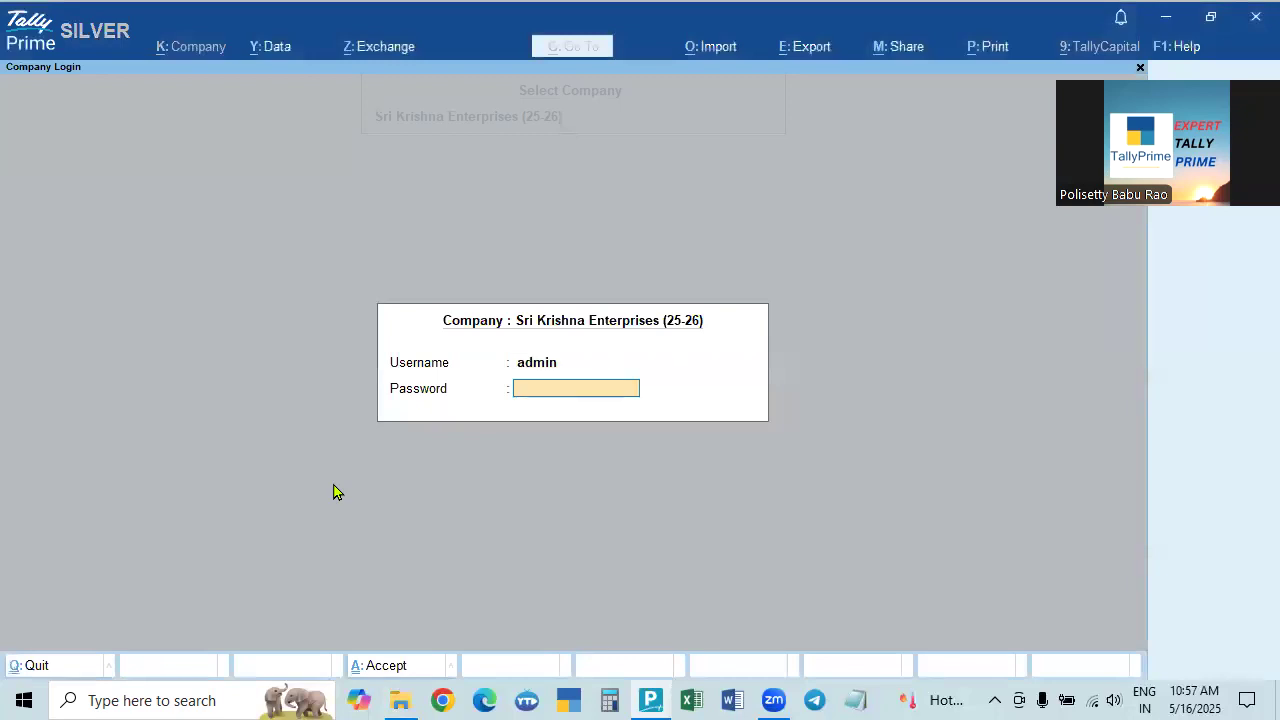
pyautogui.press('Return')
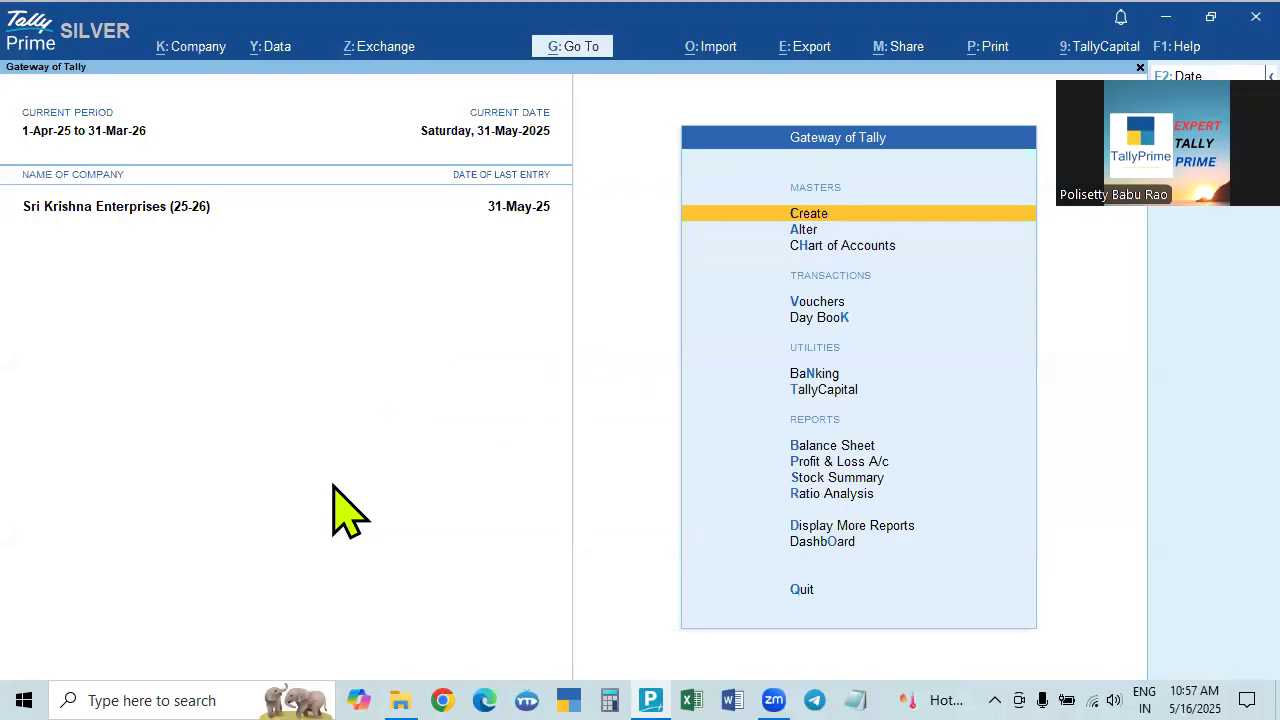
# Shut Sri Krishna Enterprises with Ctrl+F3, agreeing to back up the company.
pyautogui.hotkey('ctrl', 'F3')
pyautogui.press('Return')
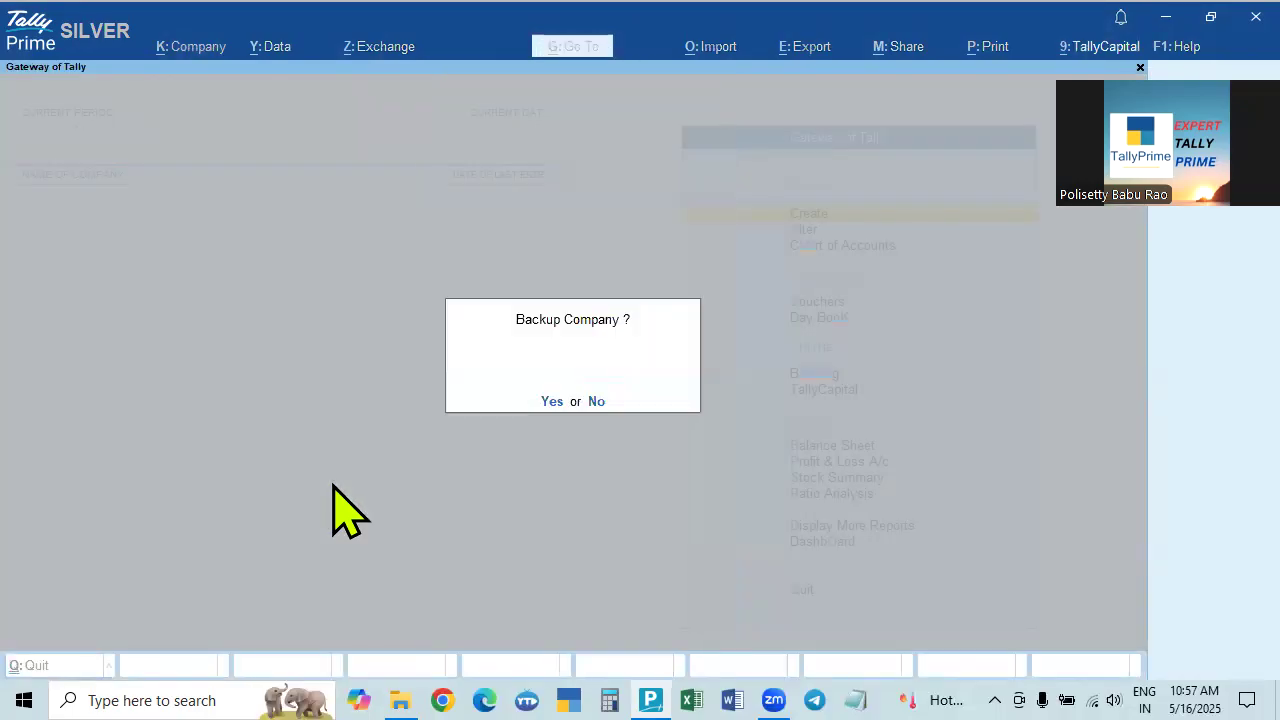
pyautogui.press('n')
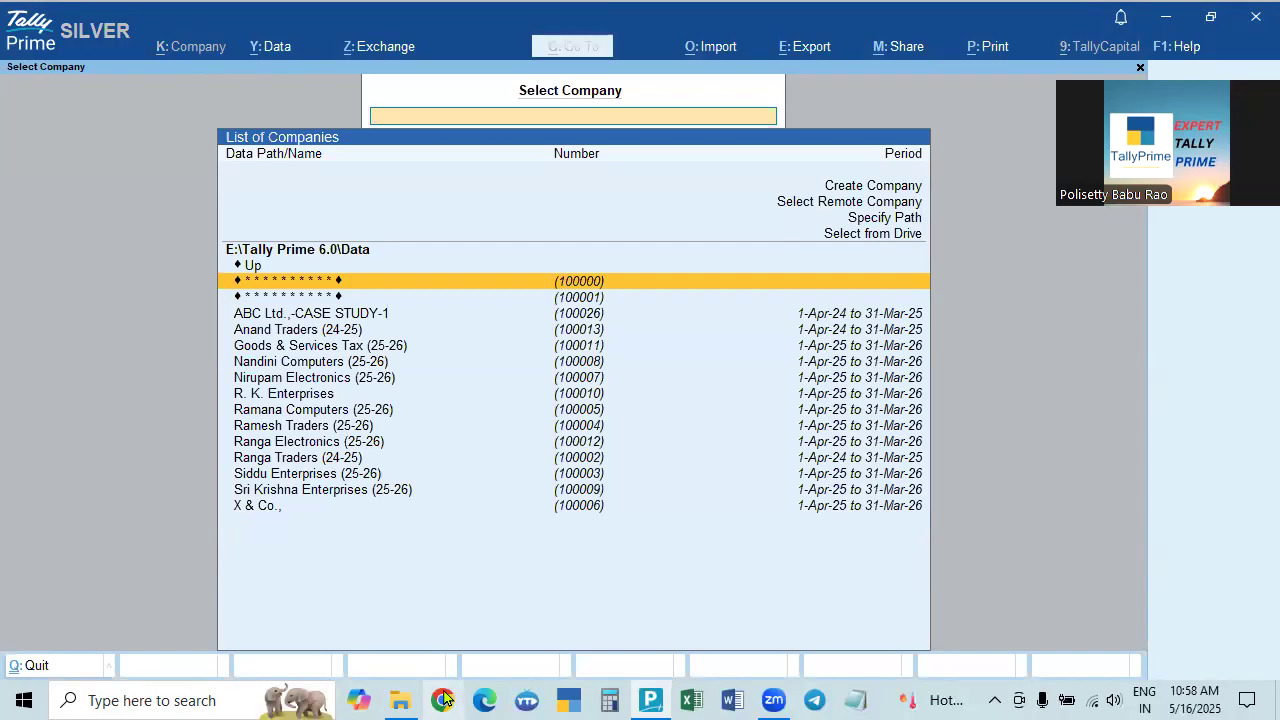
# In File Explorer, open the 16-May-25 backup folders 1057 and 1053 in turn.
pyautogui.moveTo(400, 700)
pyautogui.click(395, 600)
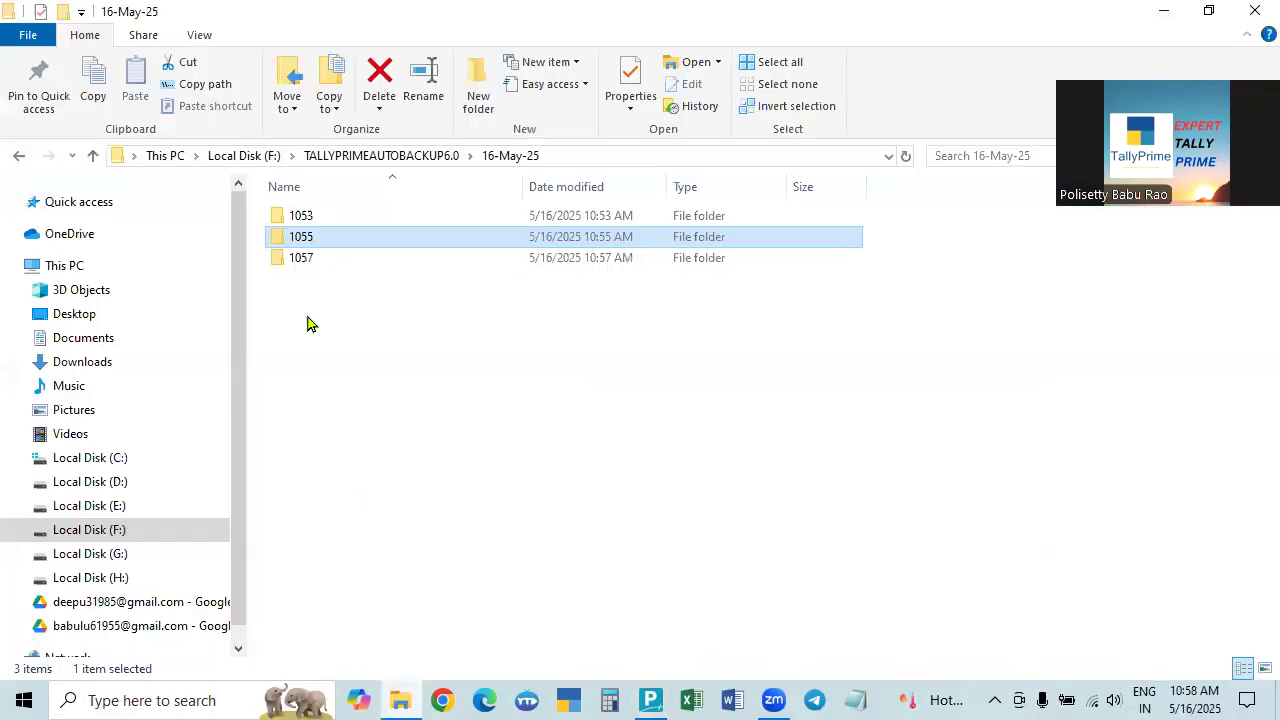
pyautogui.click(299, 262)
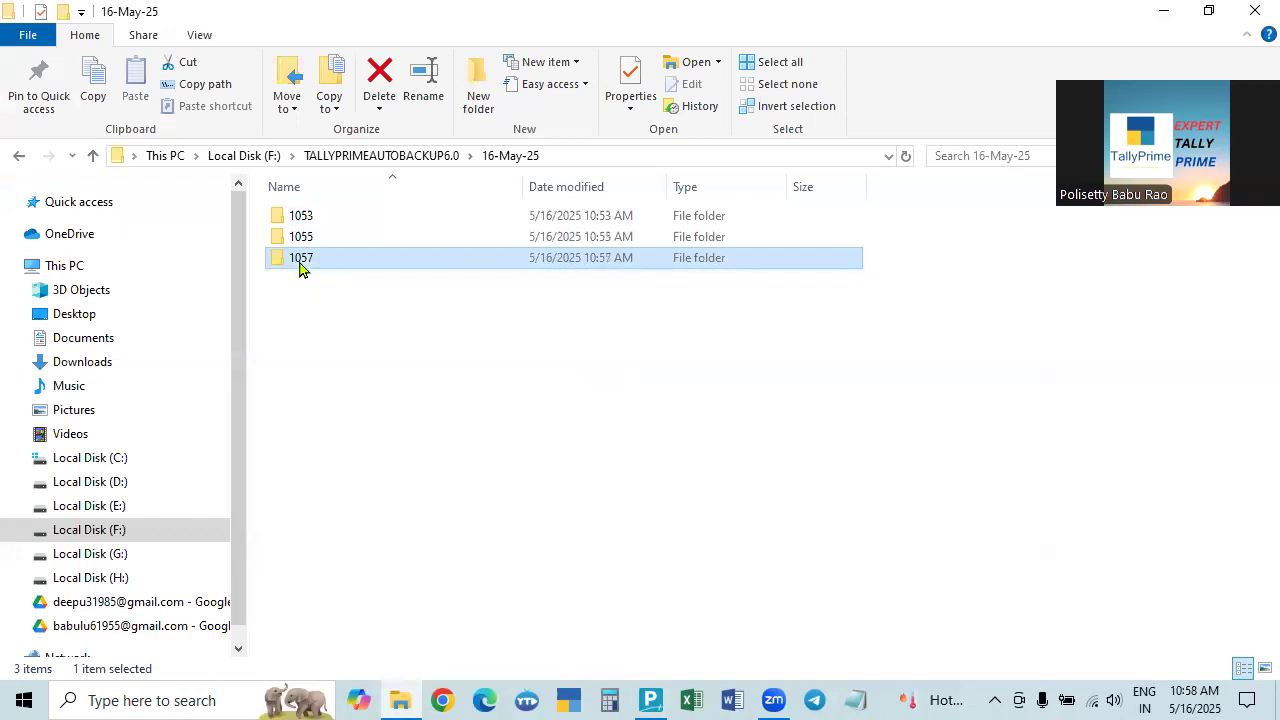
pyautogui.doubleClick(299, 262)
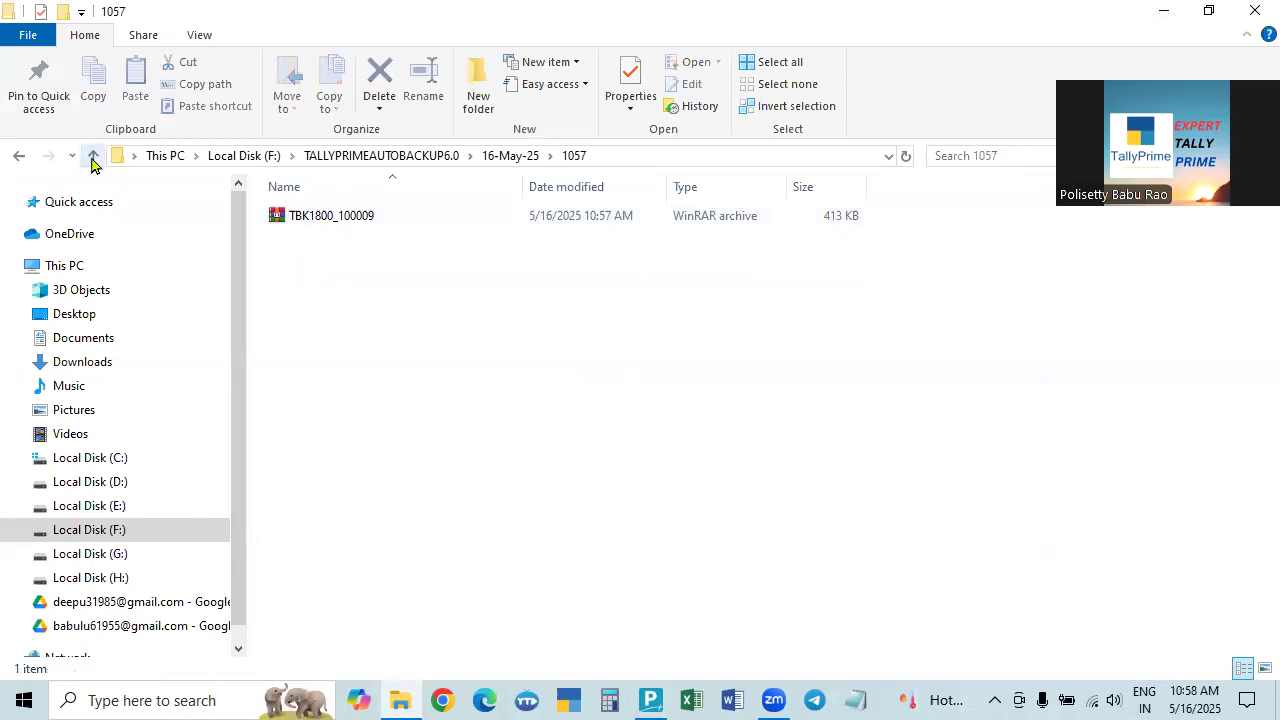
pyautogui.click(93, 158)
pyautogui.doubleClick(305, 218)
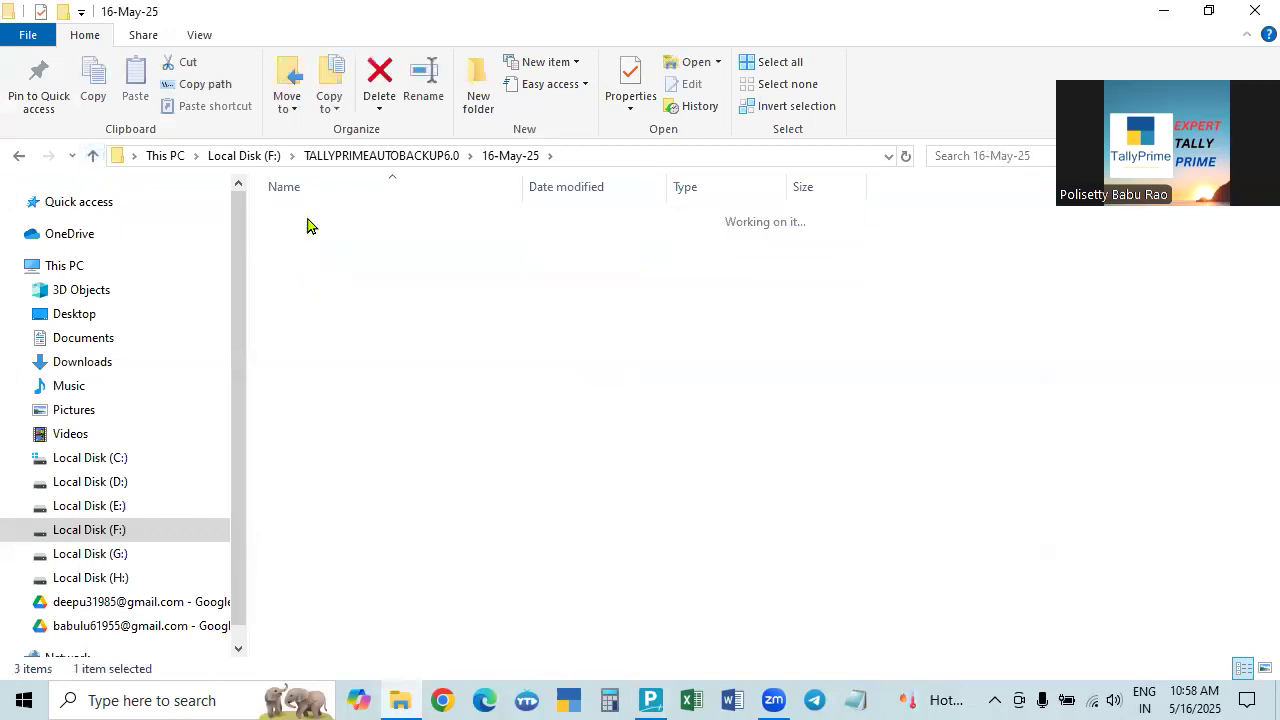
pyautogui.click(93, 157)
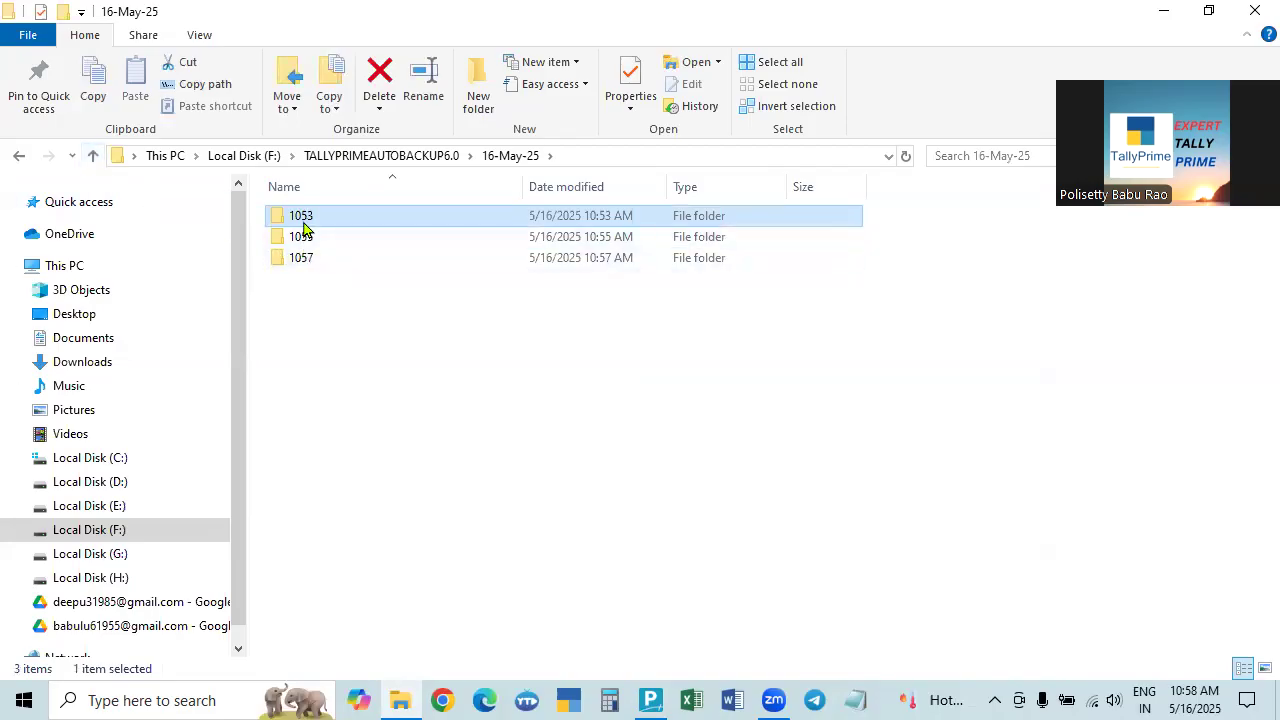
pyautogui.click(303, 260)
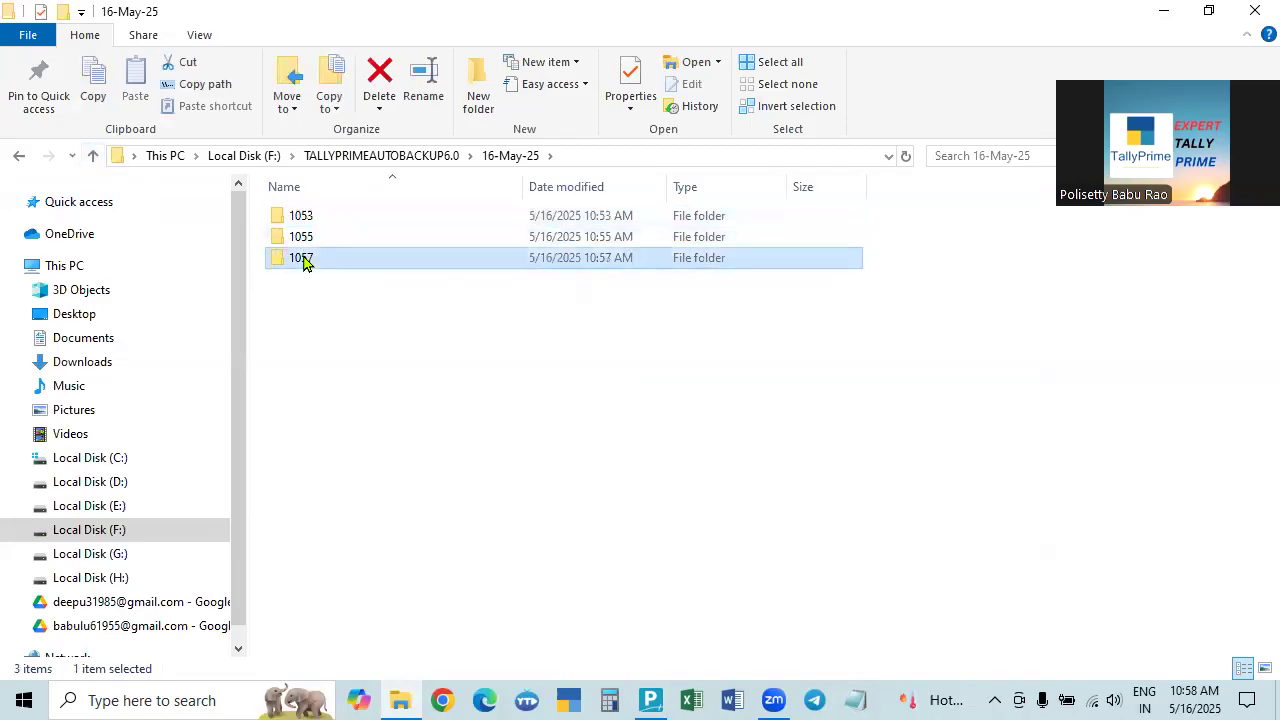
pyautogui.doubleClick(305, 260)
pyautogui.click(95, 158)
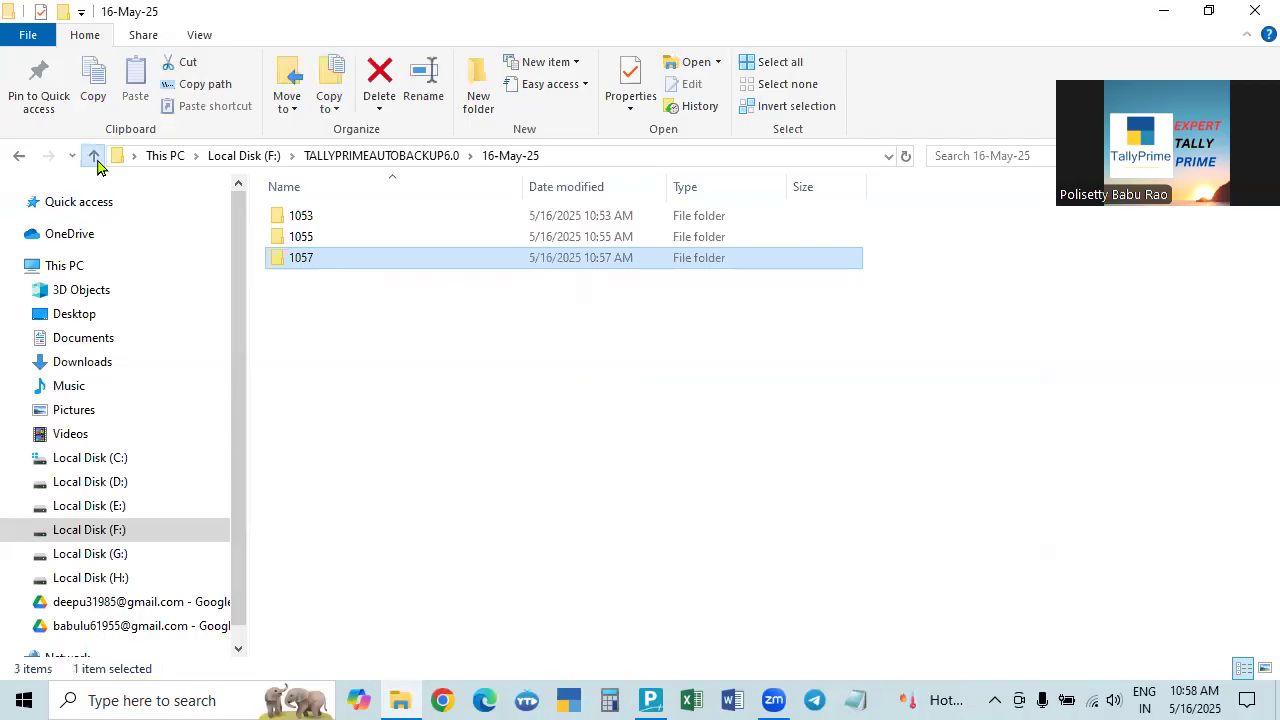
# Re-enter 16-May-25 from TALLYPRIMEAUTOBACKUP6.0, open folder 1057, and cancel an accidental rename.
pyautogui.click(95, 158)
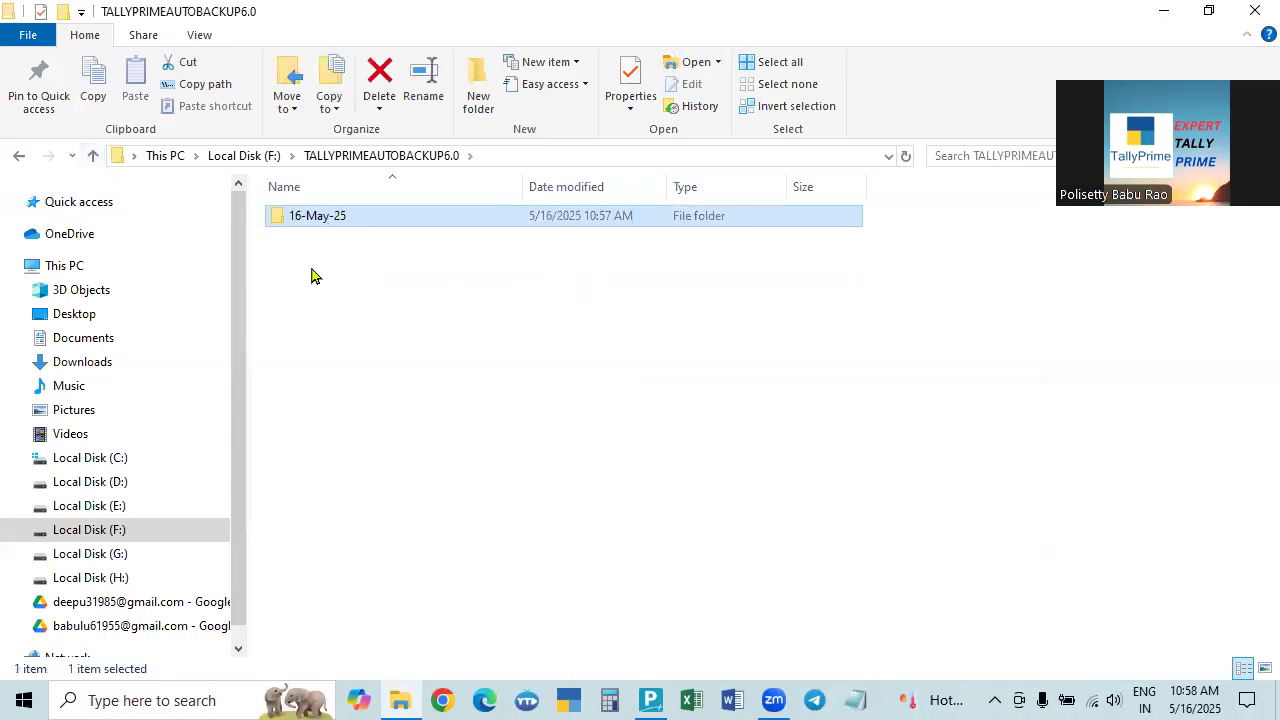
pyautogui.doubleClick(314, 216)
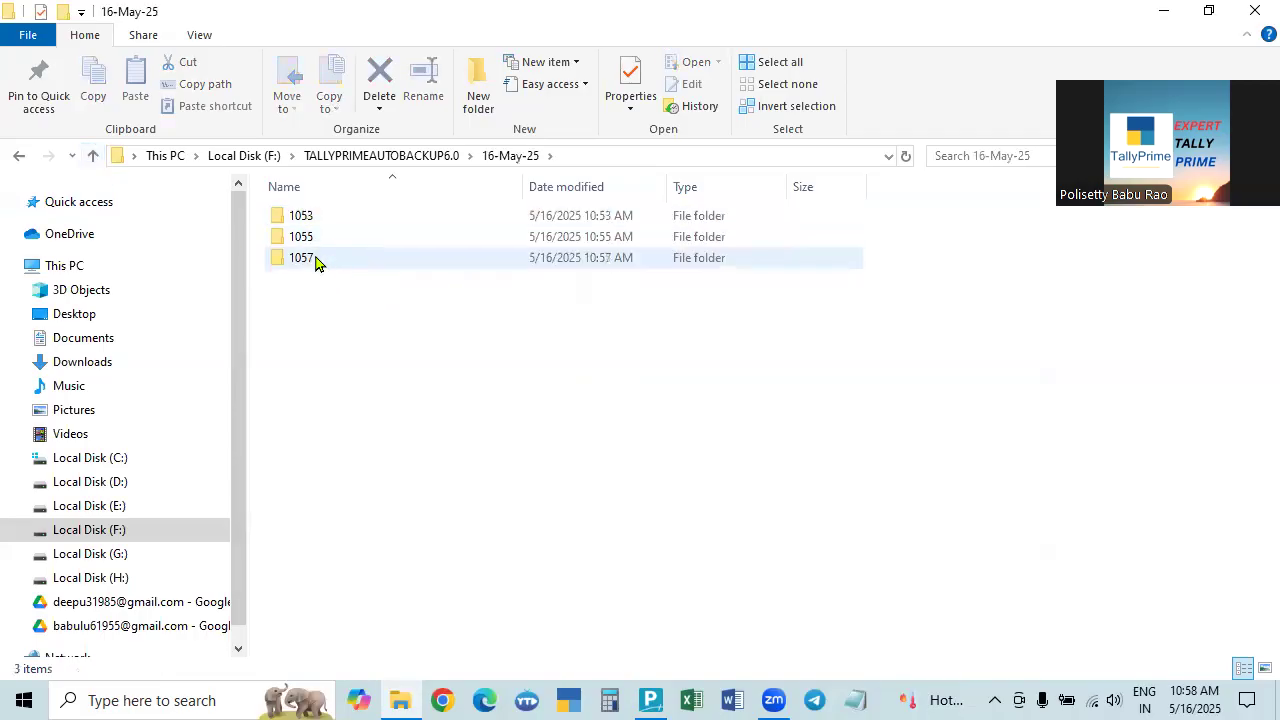
pyautogui.doubleClick(305, 262)
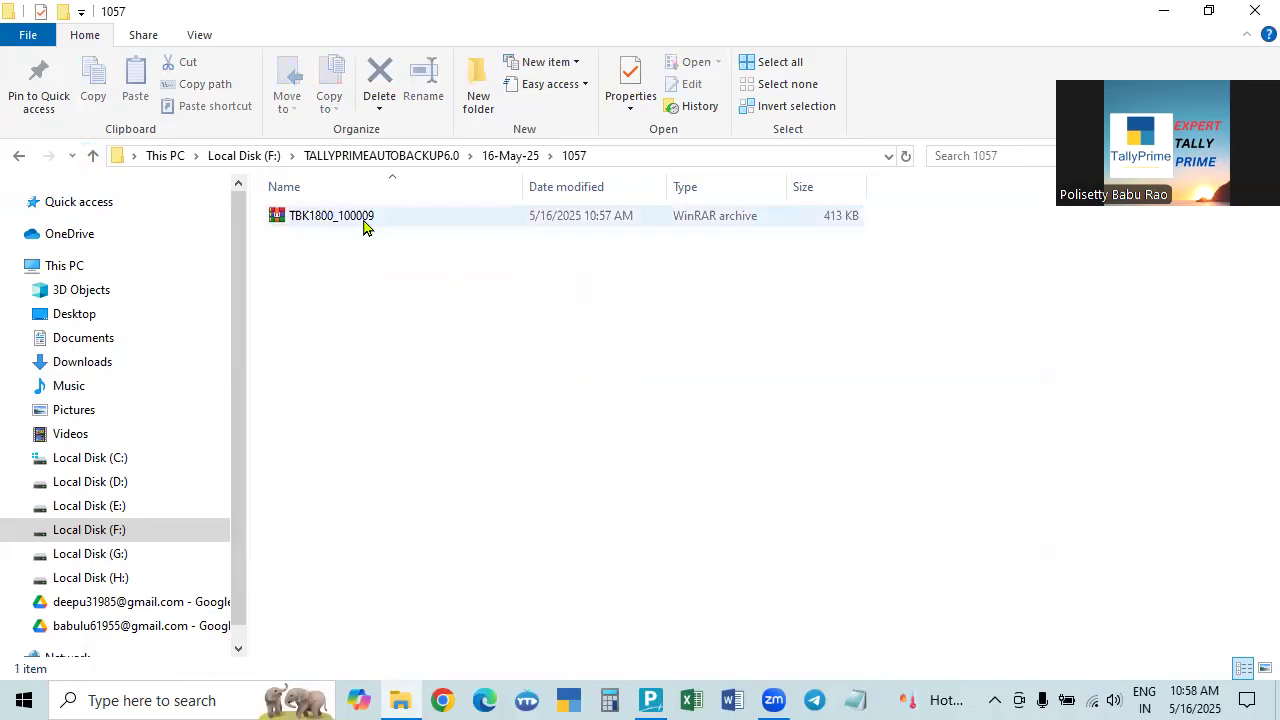
pyautogui.hotkey('alt', 'Up')
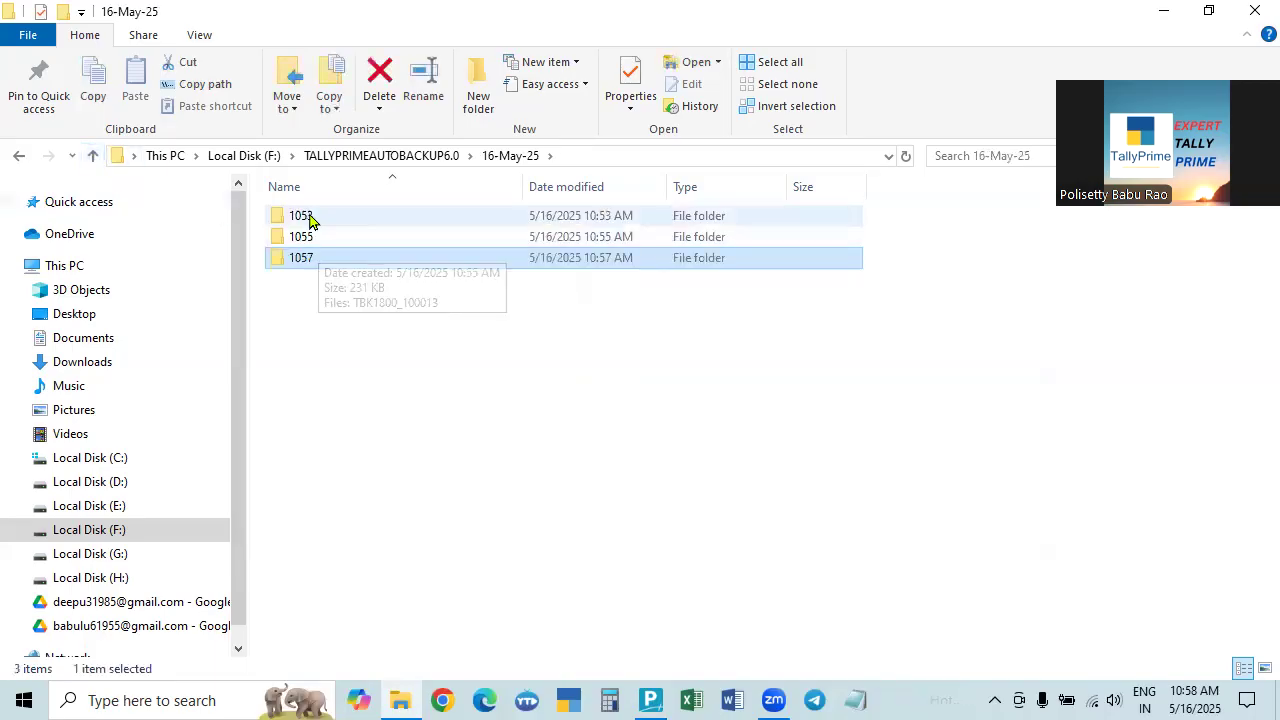
pyautogui.click(305, 265)
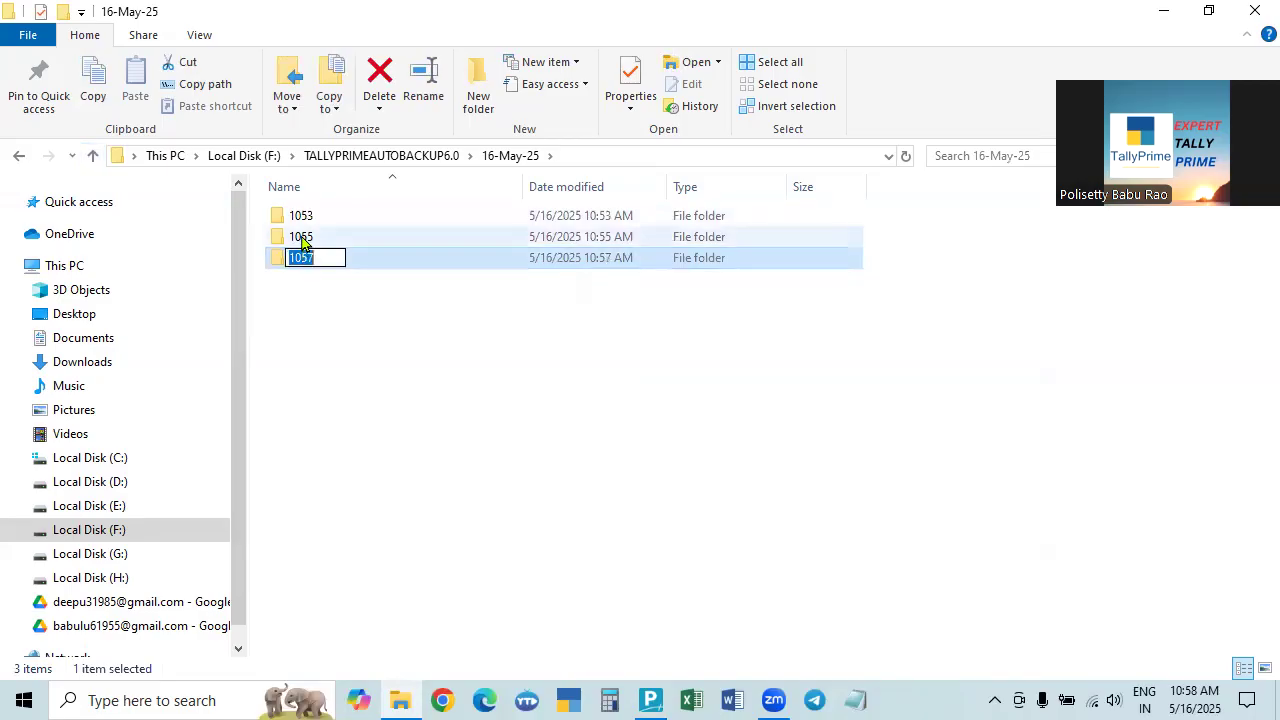
pyautogui.click(337, 323)
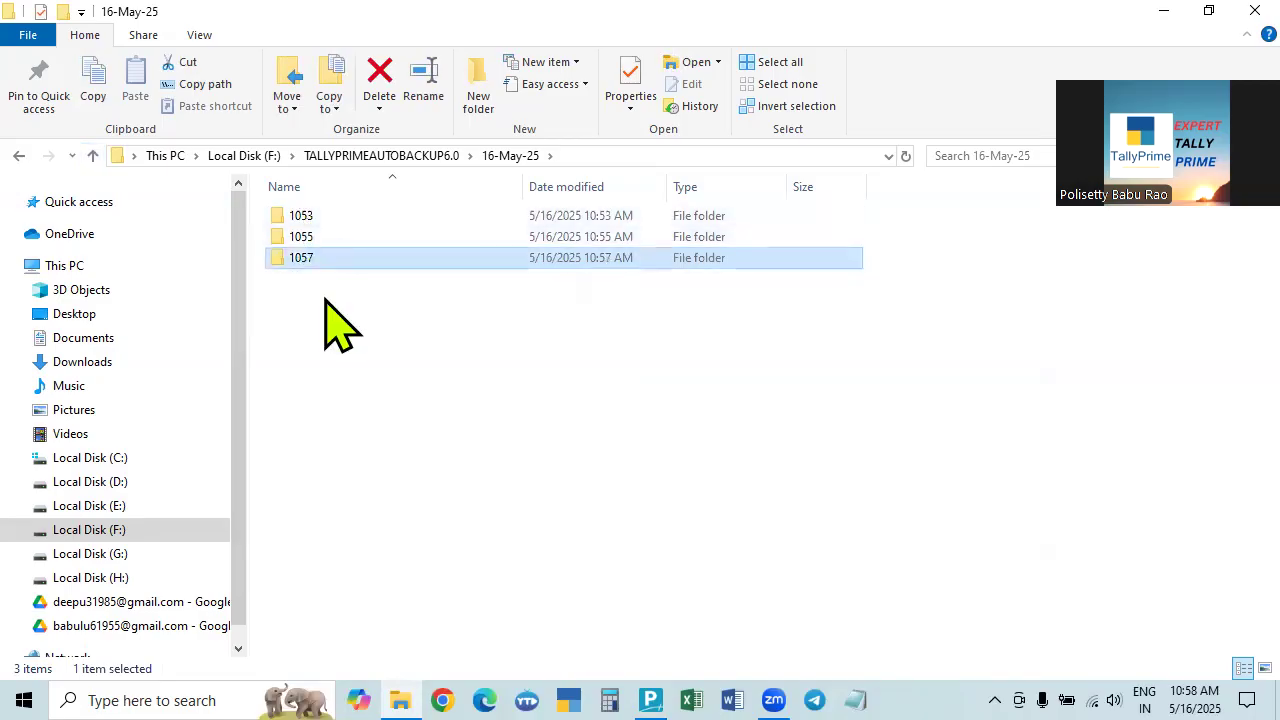
# Open folder 1053, then folder 1057, and select its TBK1800_100009 archive.
pyautogui.click(303, 220)
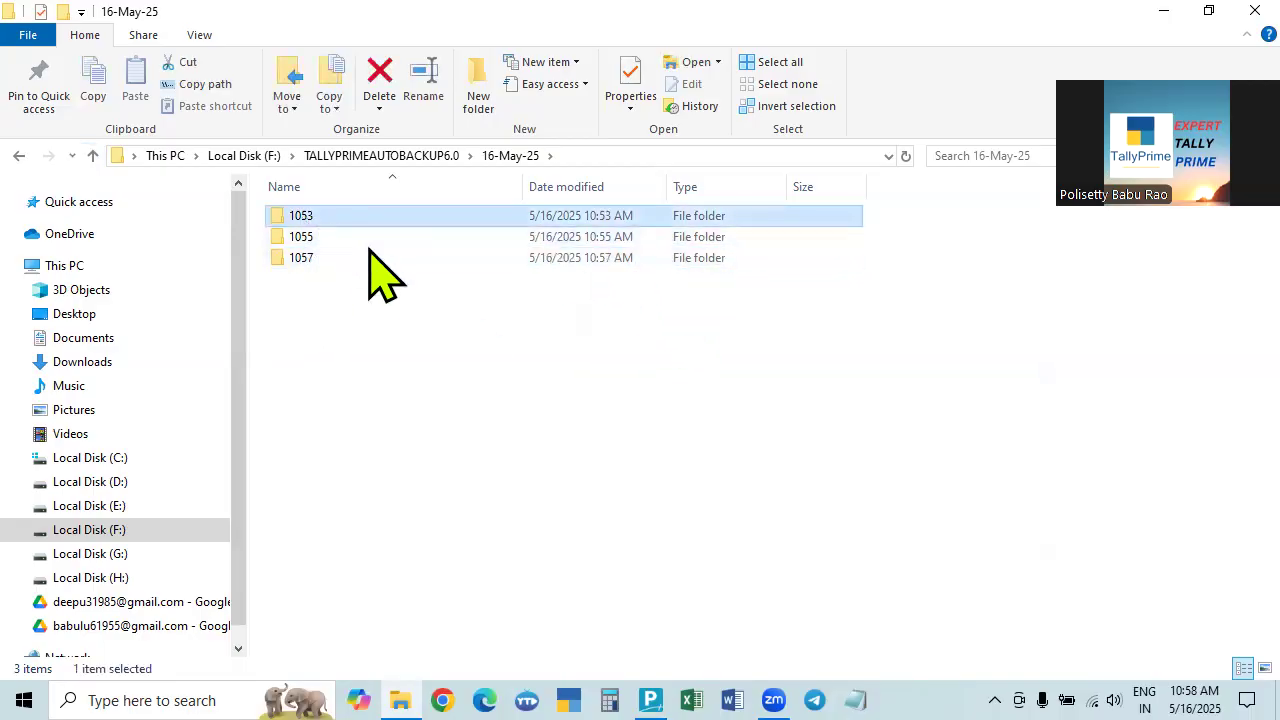
pyautogui.doubleClick(299, 218)
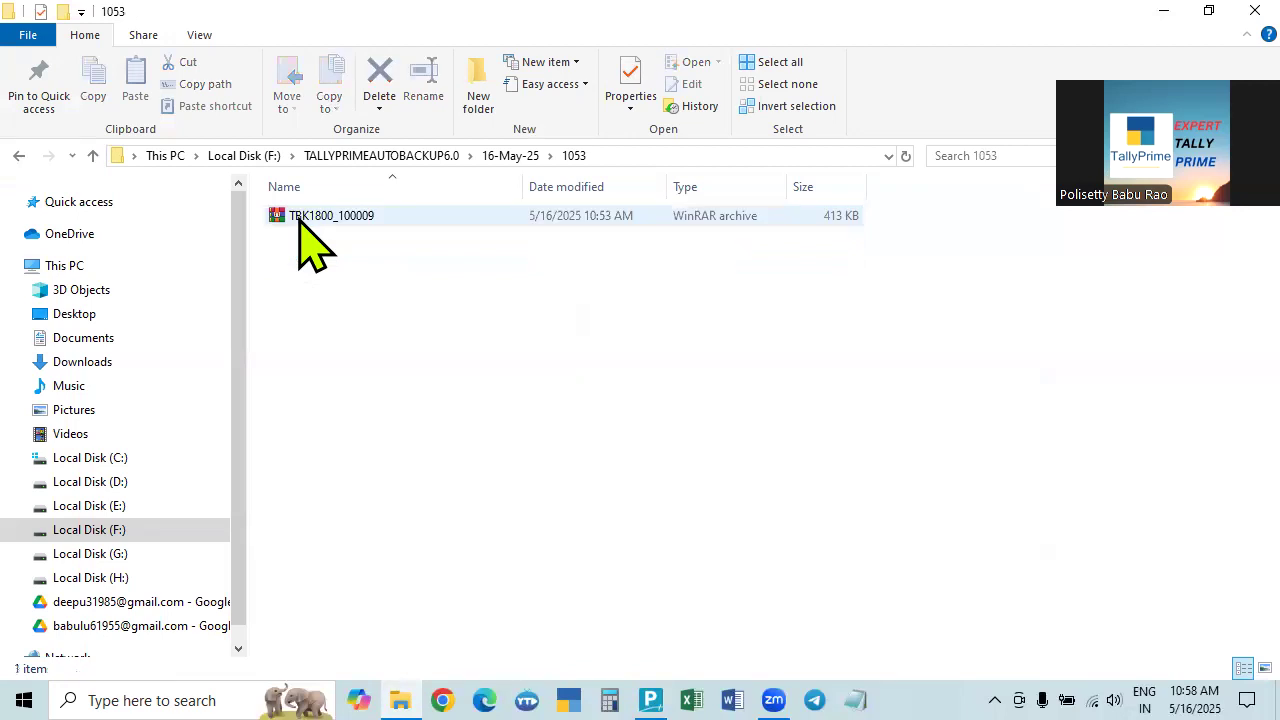
pyautogui.click(93, 155)
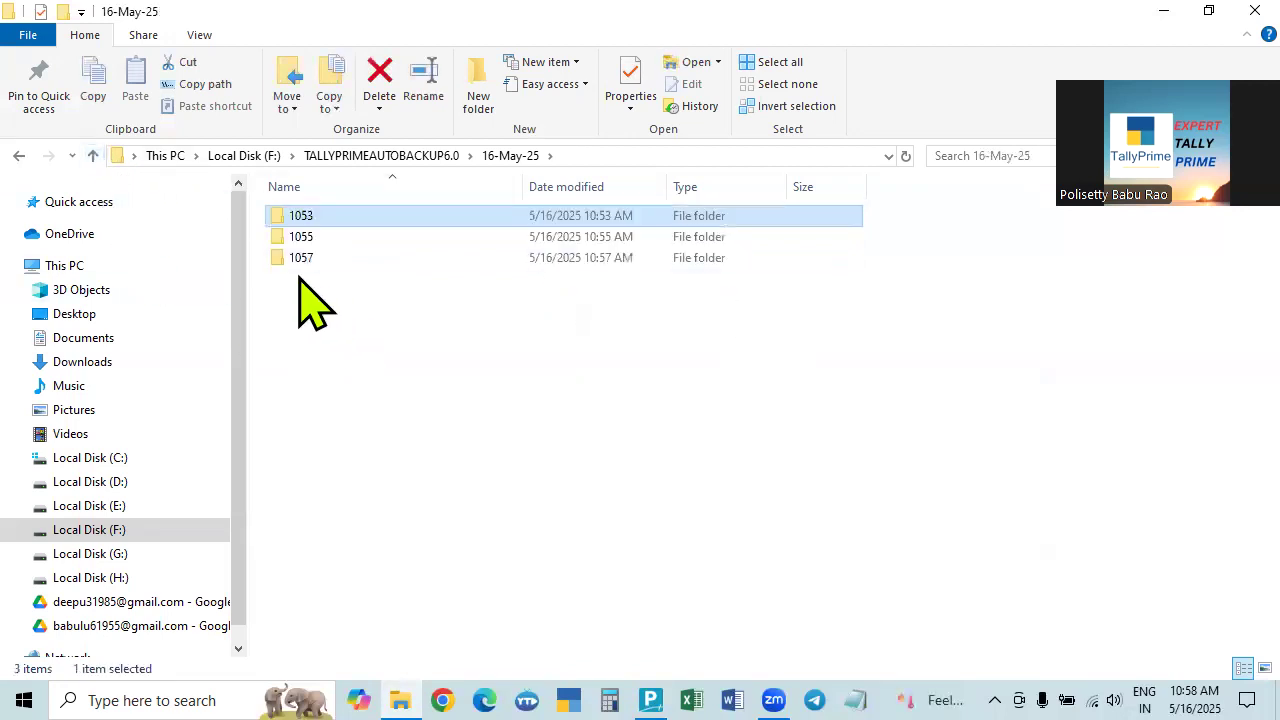
pyautogui.doubleClick(301, 260)
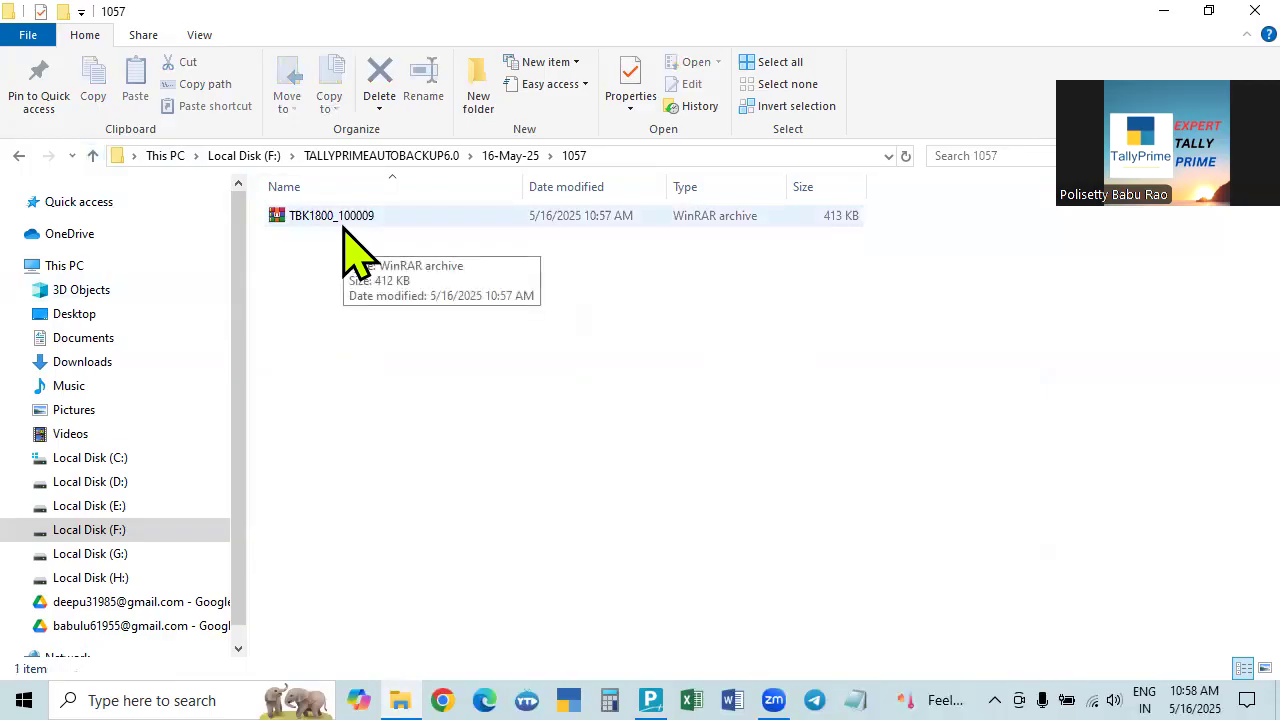
pyautogui.click(343, 226)
# Compare backup folders 1053 and 1057 by opening each from the 16-May-25 folder.
pyautogui.click(93, 155)
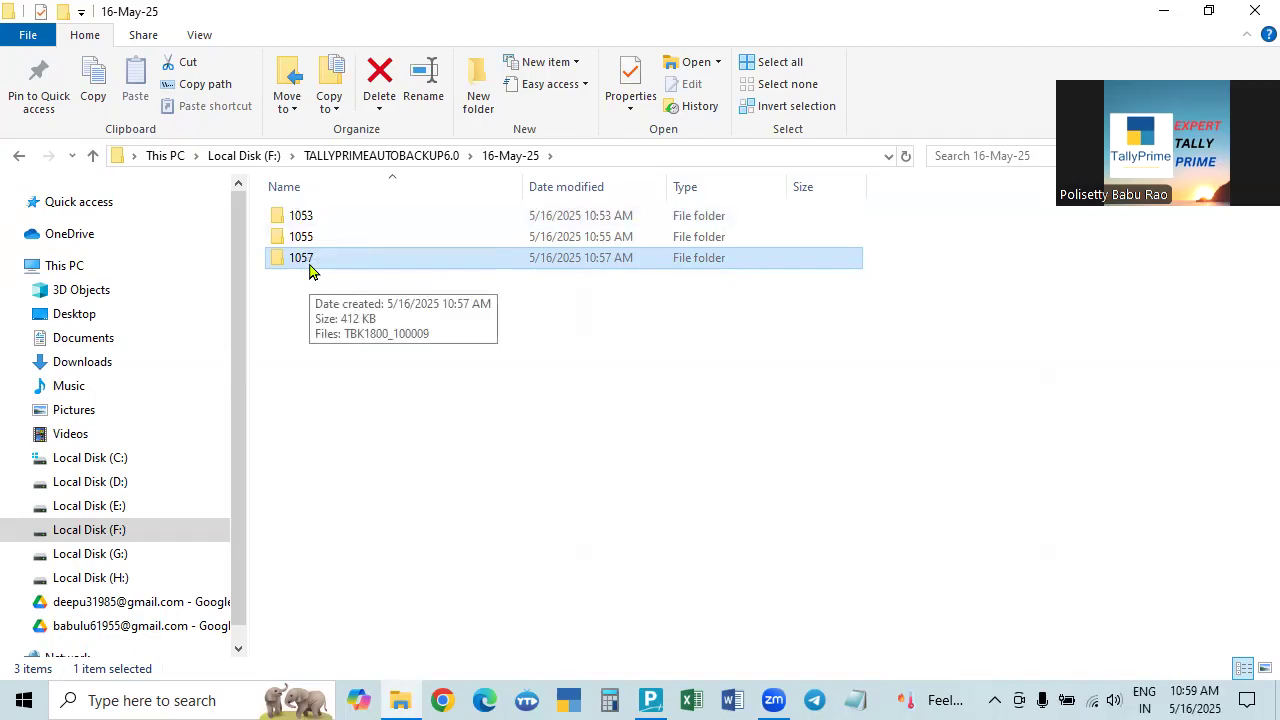
pyautogui.doubleClick(301, 220)
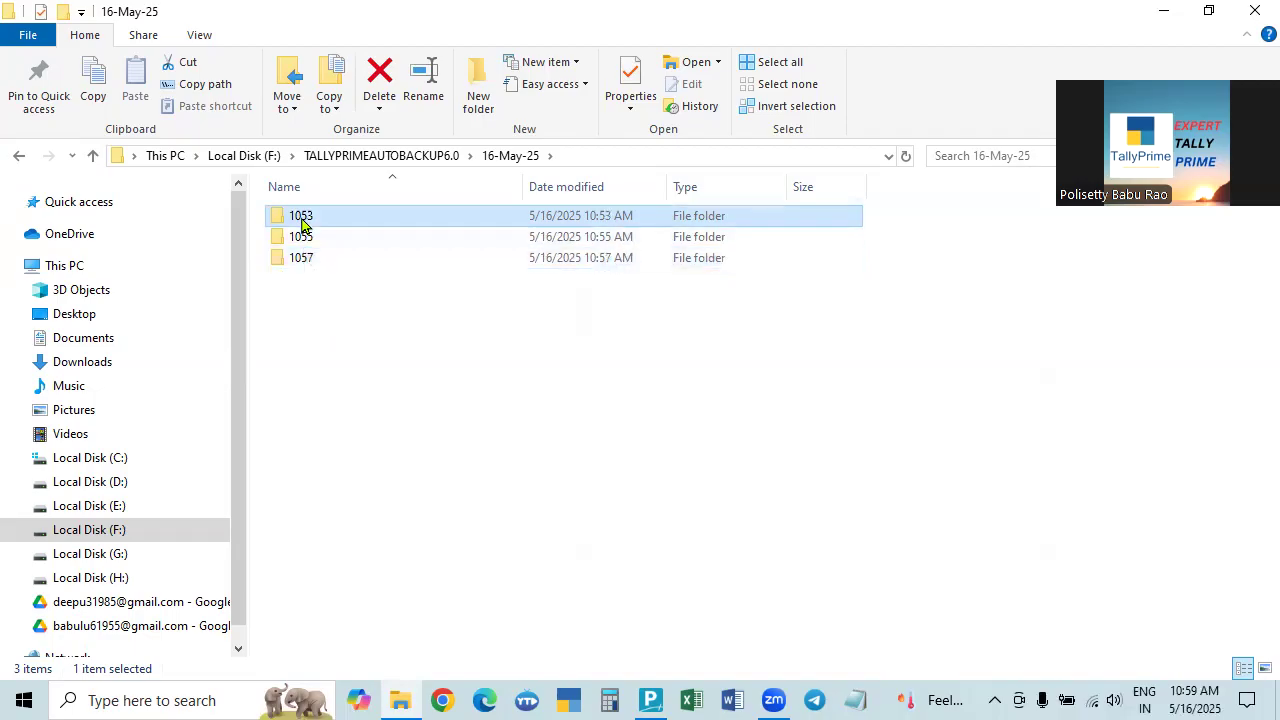
pyautogui.click(93, 155)
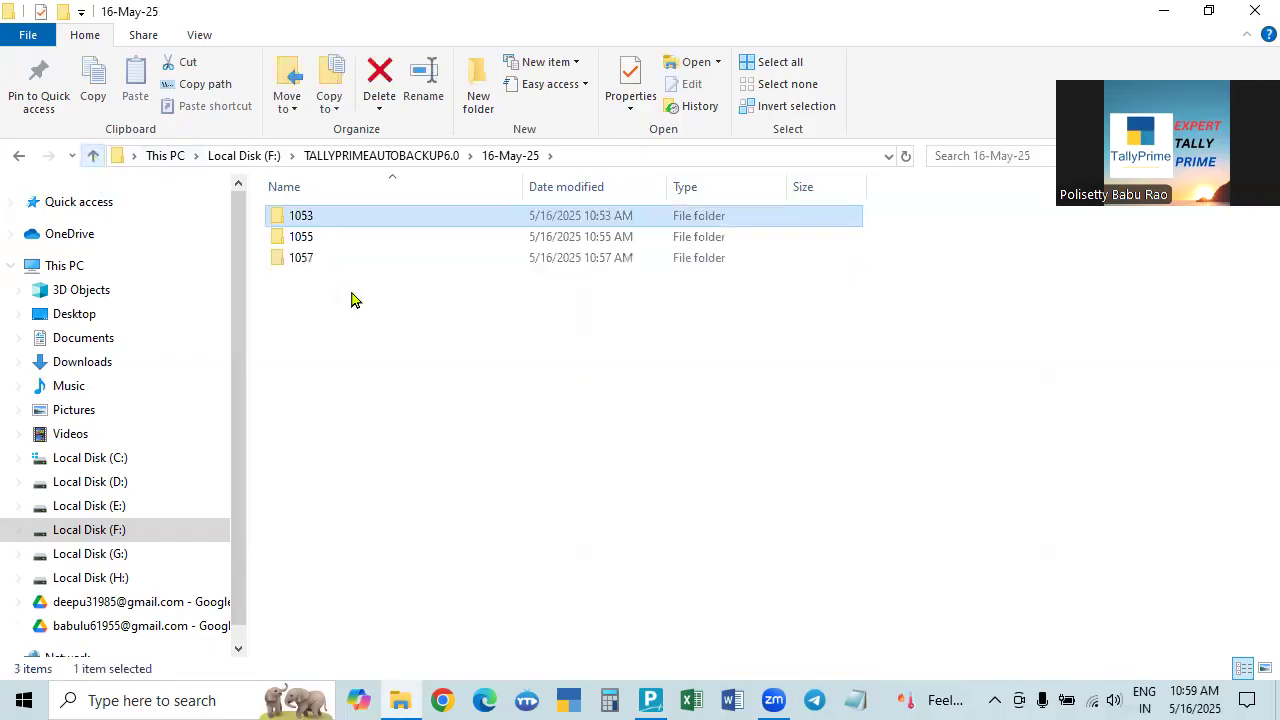
pyautogui.doubleClick(305, 259)
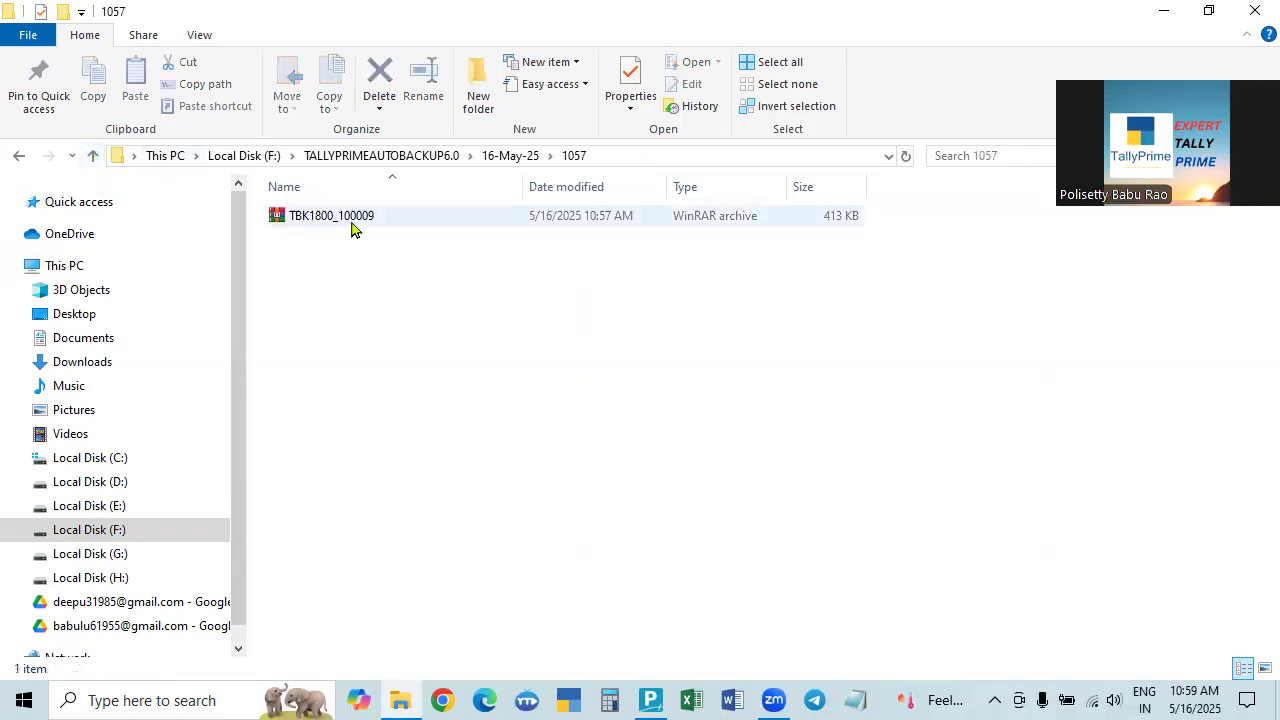
pyautogui.click(93, 155)
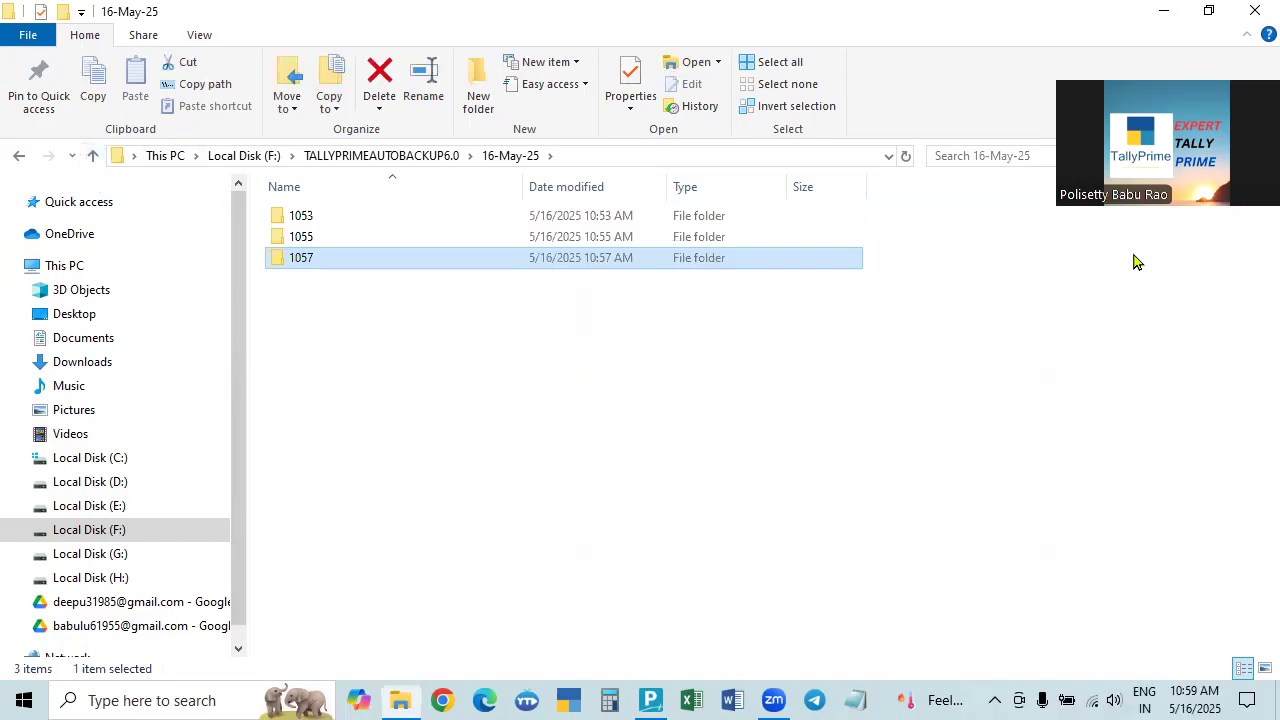
pyautogui.doubleClick(298, 262)
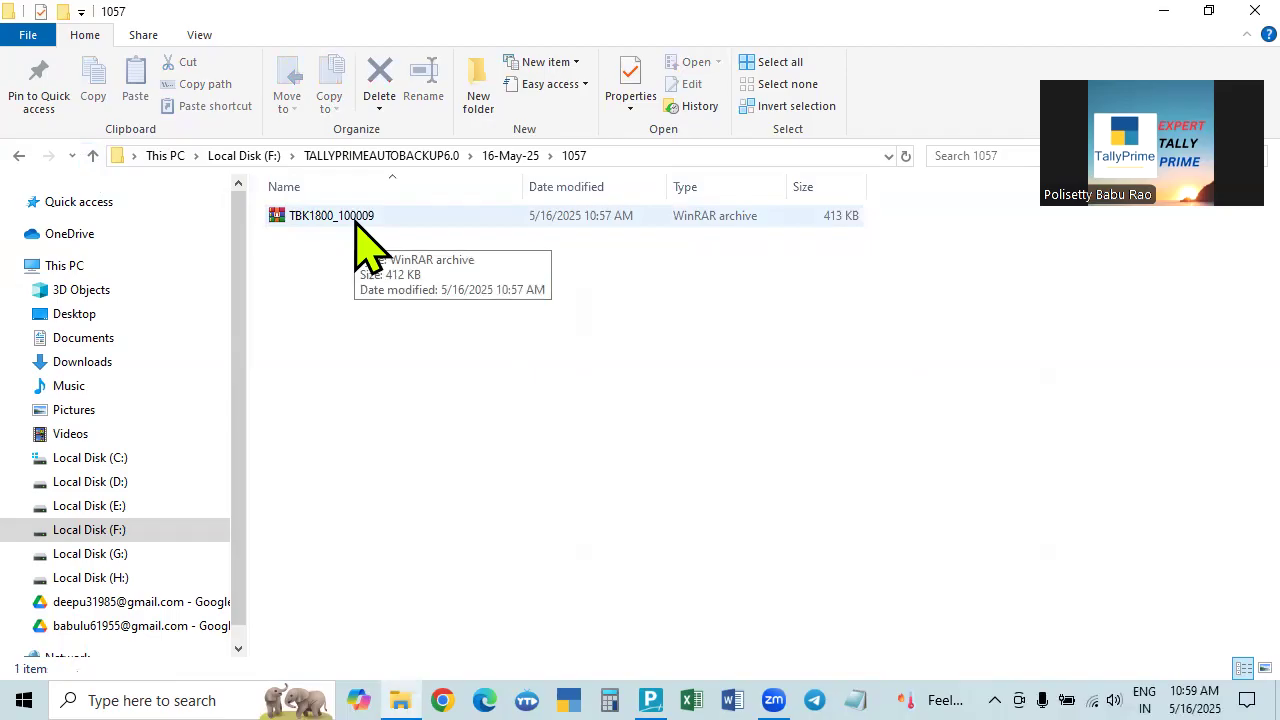
# Check folder 1053 once more, then close File Explorer to return to TallyPrime.
pyautogui.click(92, 156)
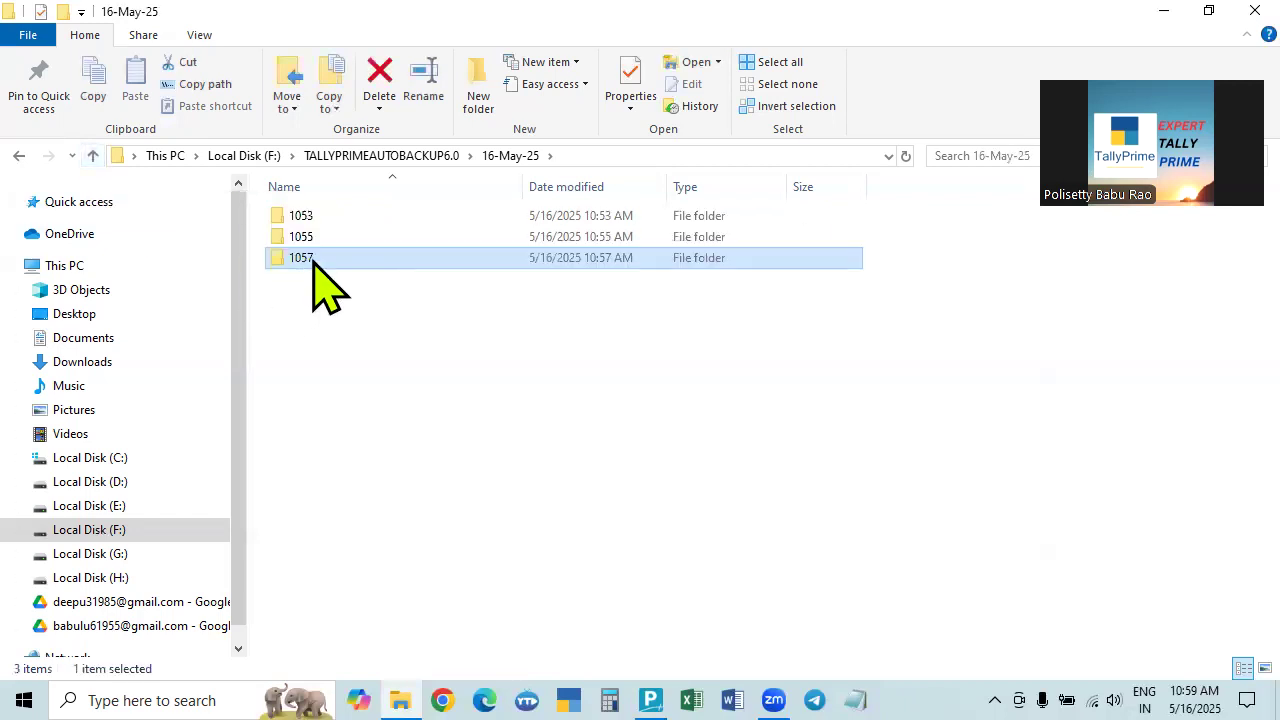
pyautogui.doubleClick(298, 214)
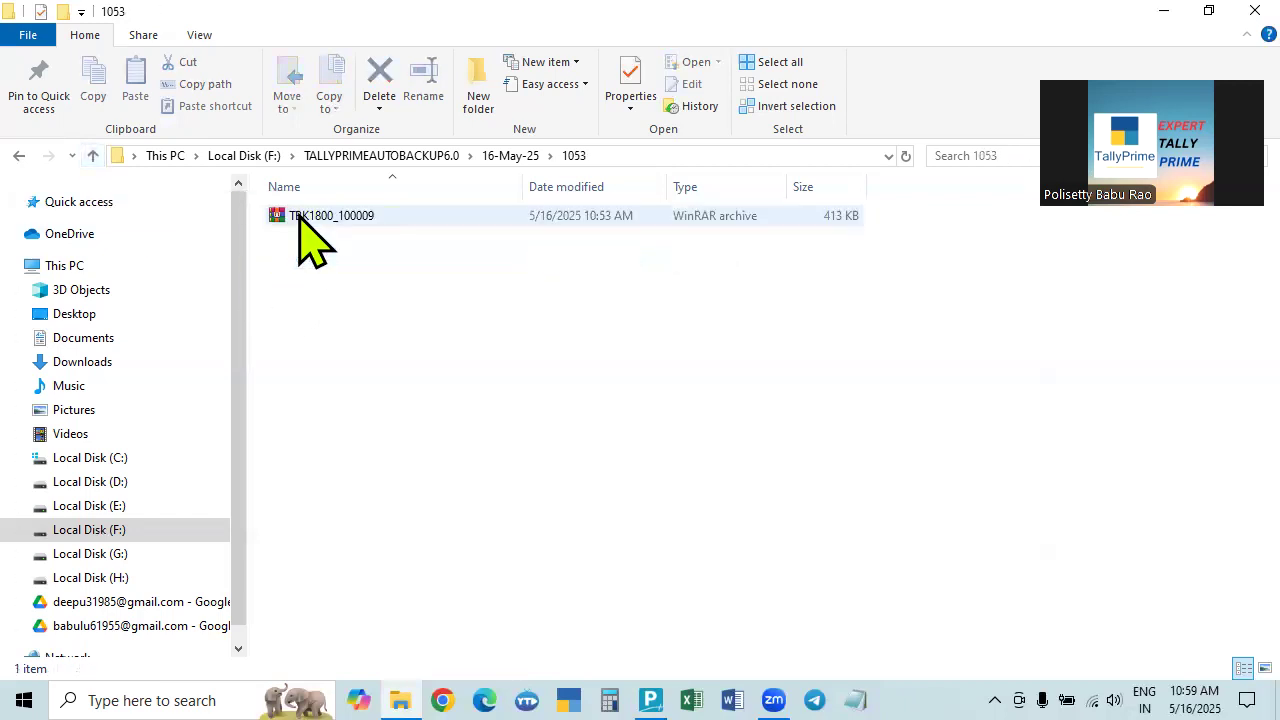
pyautogui.click(94, 157)
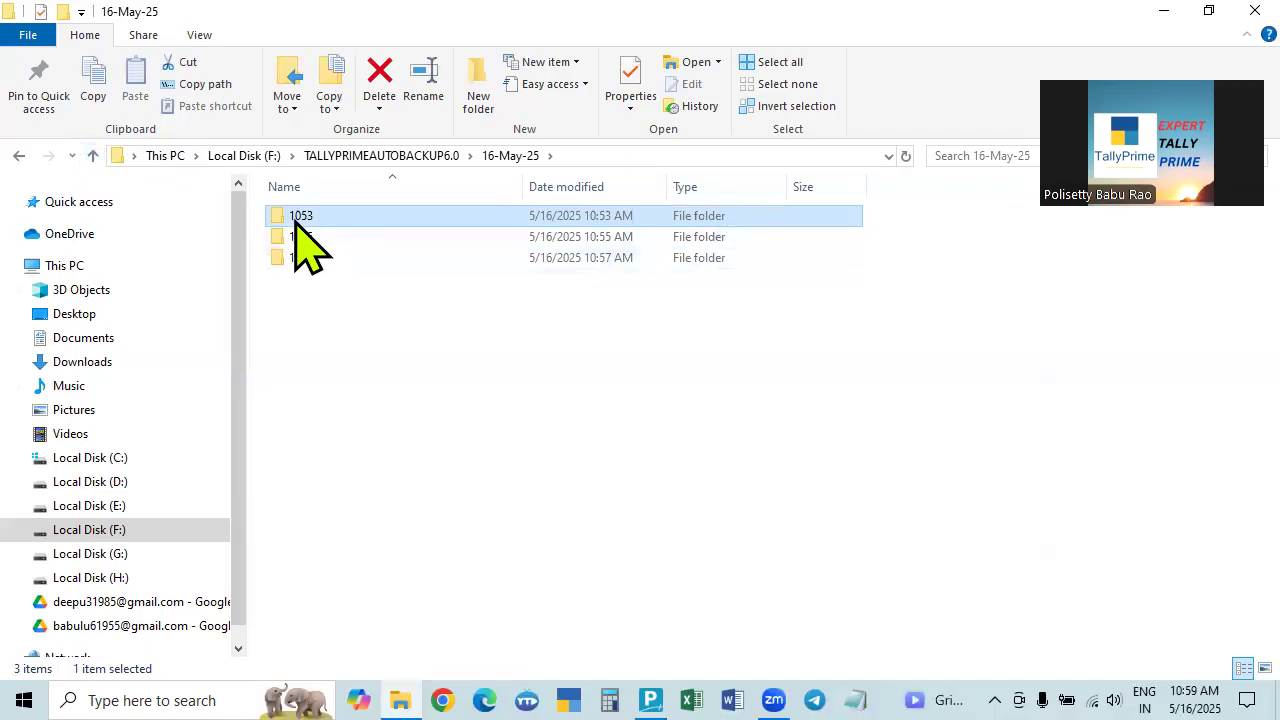
pyautogui.moveTo(298, 220)
pyautogui.click(1254, 10)
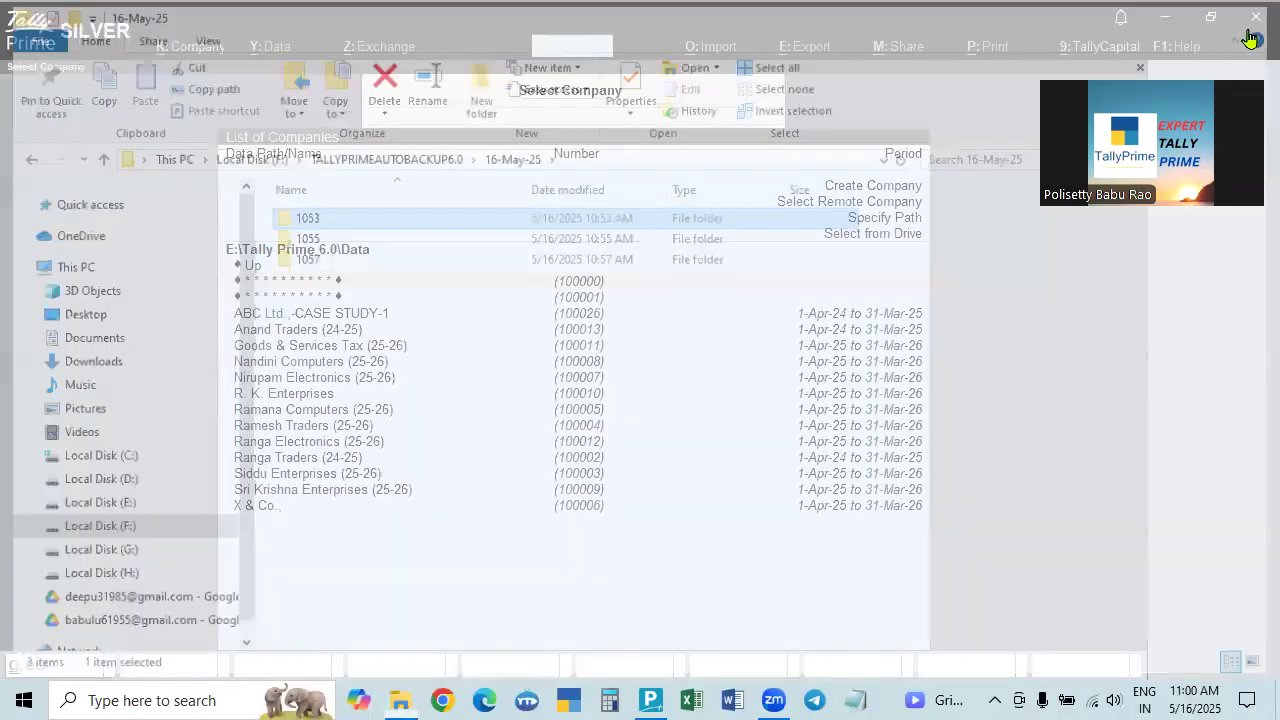